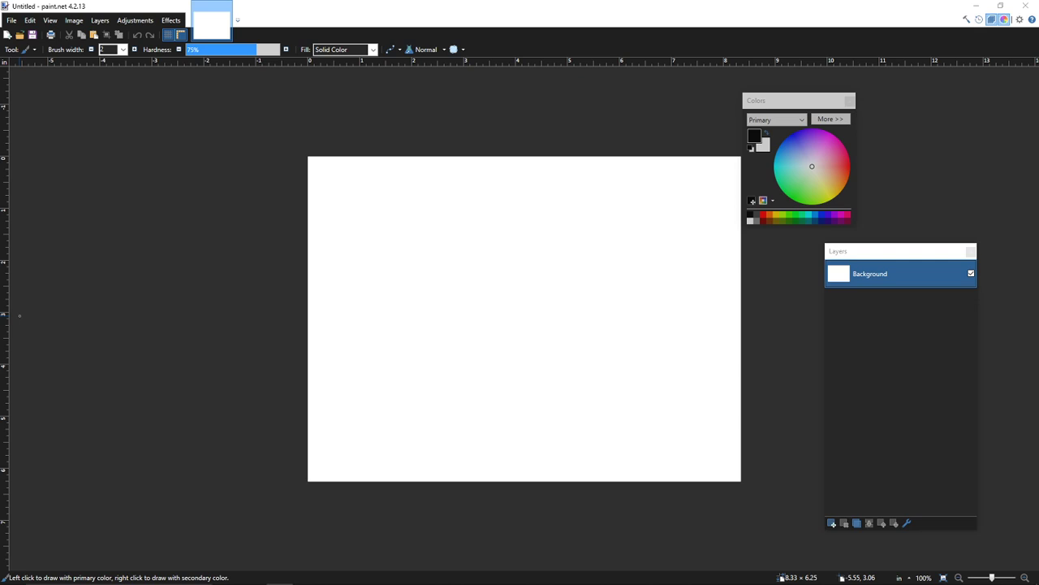
- Switch to the YouTube community page and scroll down to the poll results and comments
{"action": "left_click", "coordinate": [280, 582]}
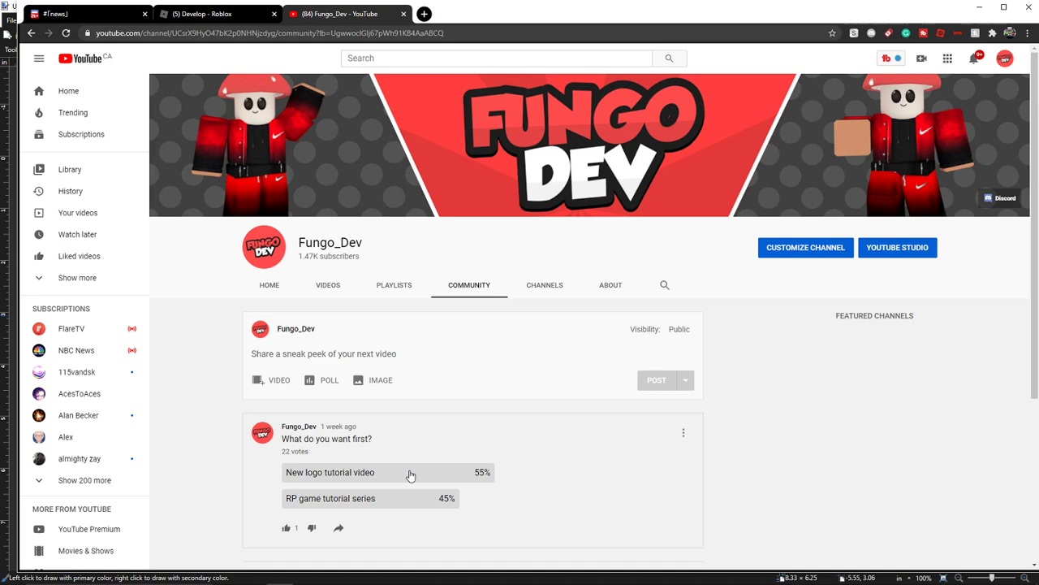
{"action": "scroll", "coordinate": [390, 471], "scroll_direction": "down", "scroll_amount": 1}
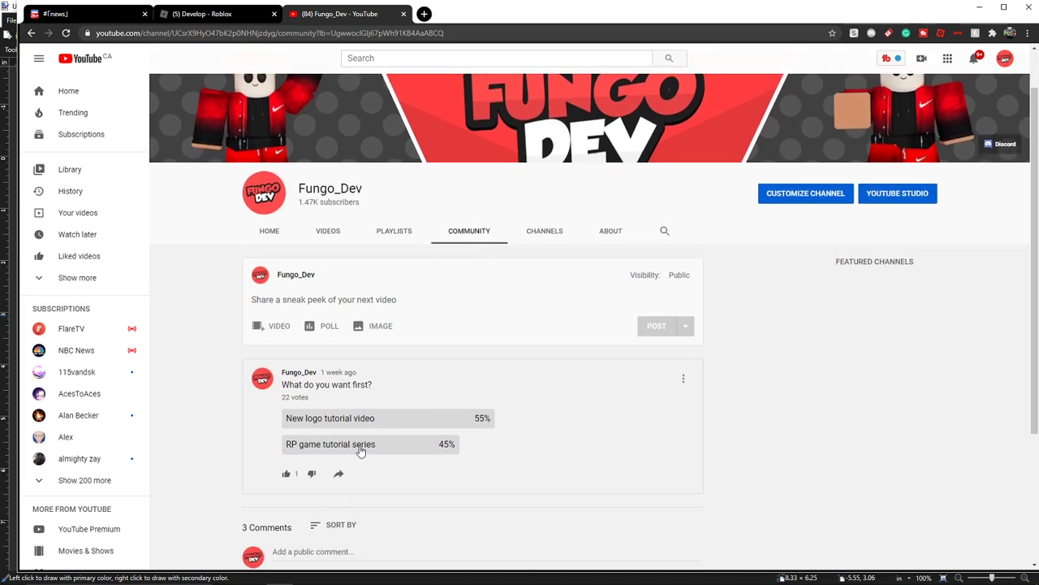
{"action": "scroll", "coordinate": [361, 452], "scroll_direction": "down", "scroll_amount": 1}
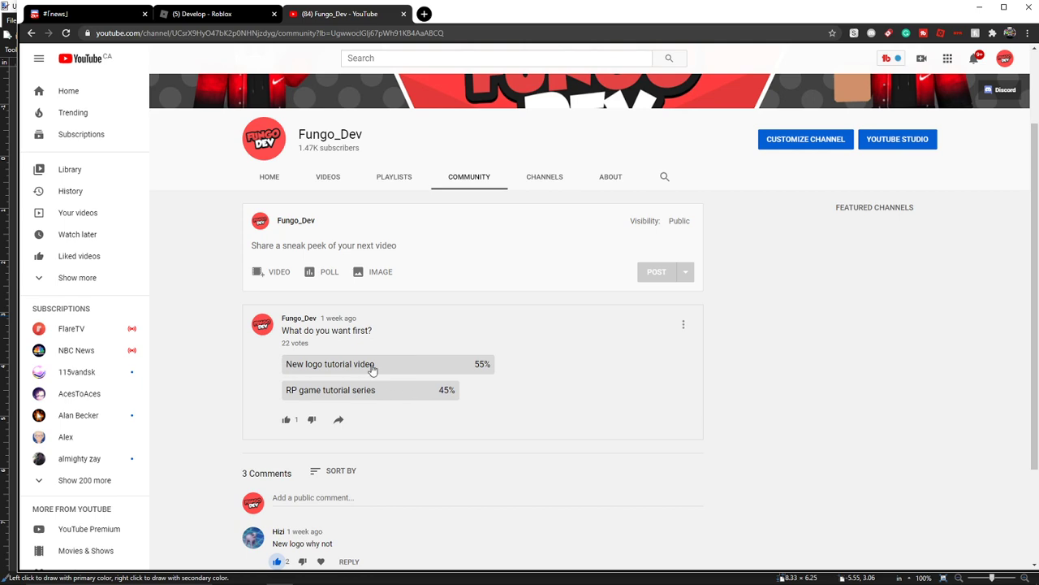
{"action": "scroll", "coordinate": [369, 367], "scroll_direction": "down", "scroll_amount": 2}
{"action": "scroll", "coordinate": [373, 371], "scroll_direction": "down", "scroll_amount": 1}
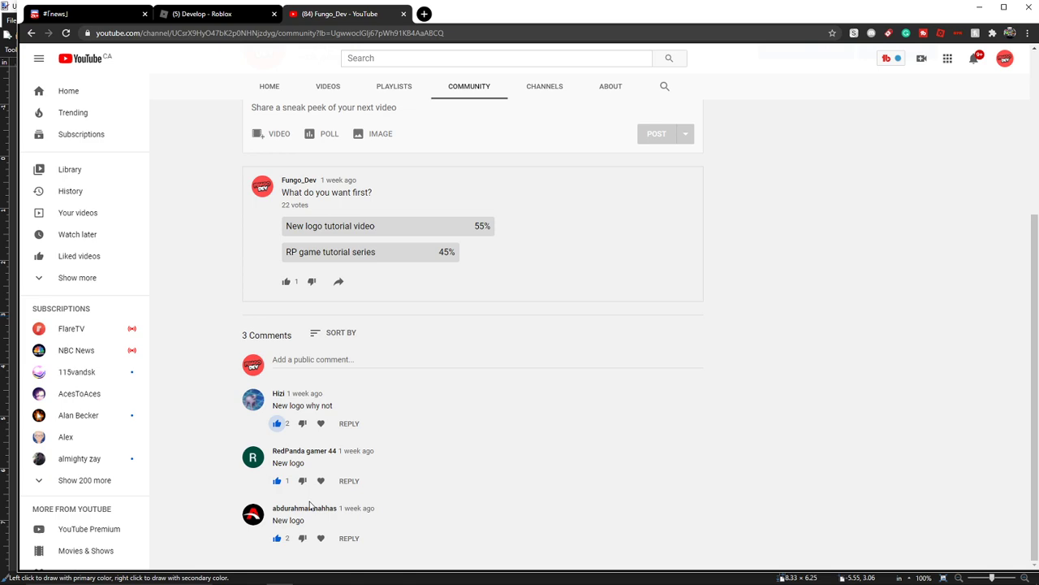
- Restore down and minimize the Chrome window to bring paint.net back
{"action": "left_click_drag", "start_coordinate": [482, 21], "coordinate": [148, 51]}
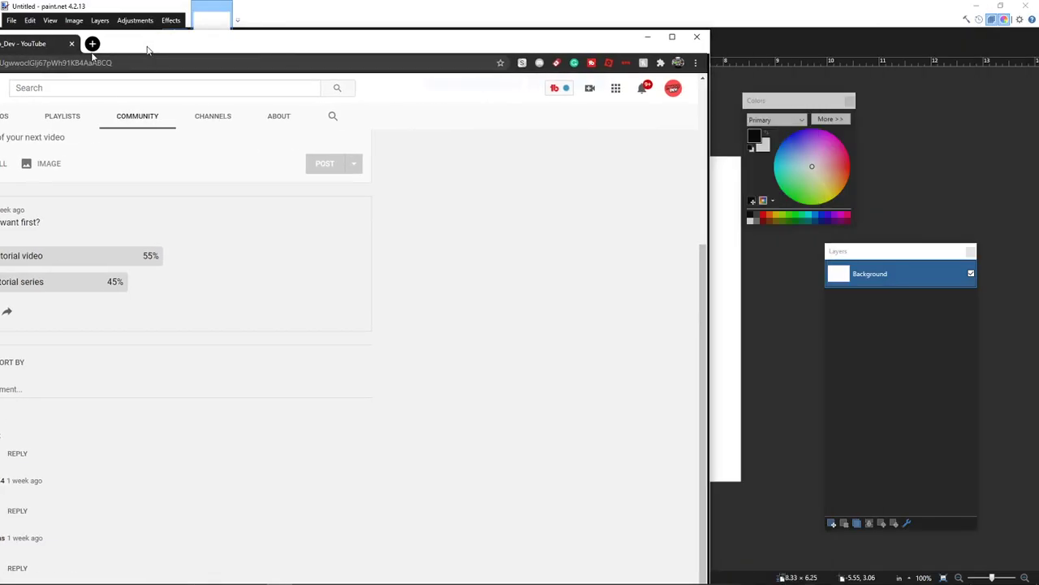
{"action": "left_click", "coordinate": [647, 37]}
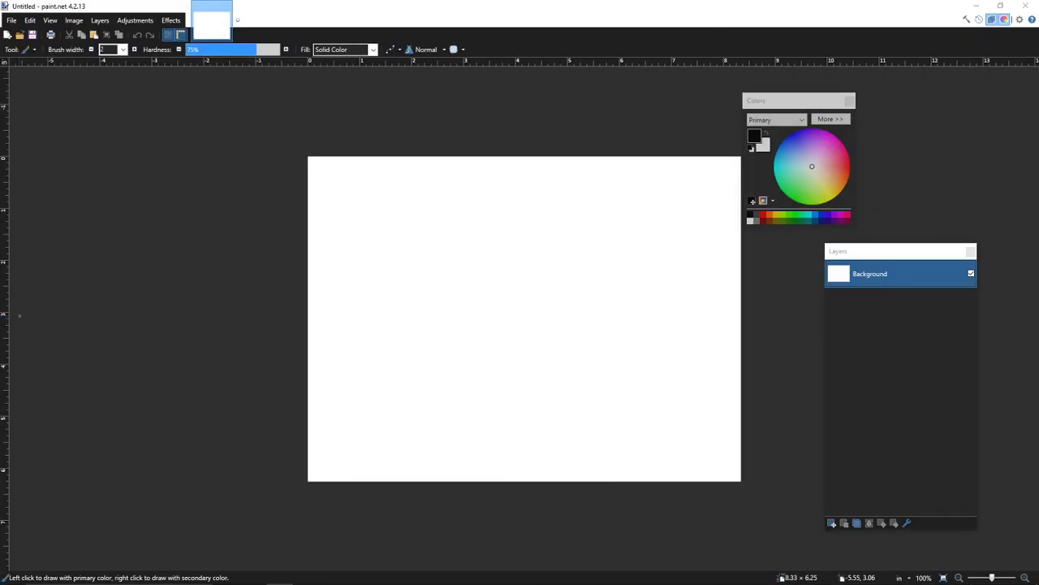
- Open SwirlBackground.png from the Desktop folder
{"action": "left_click", "coordinate": [20, 34]}
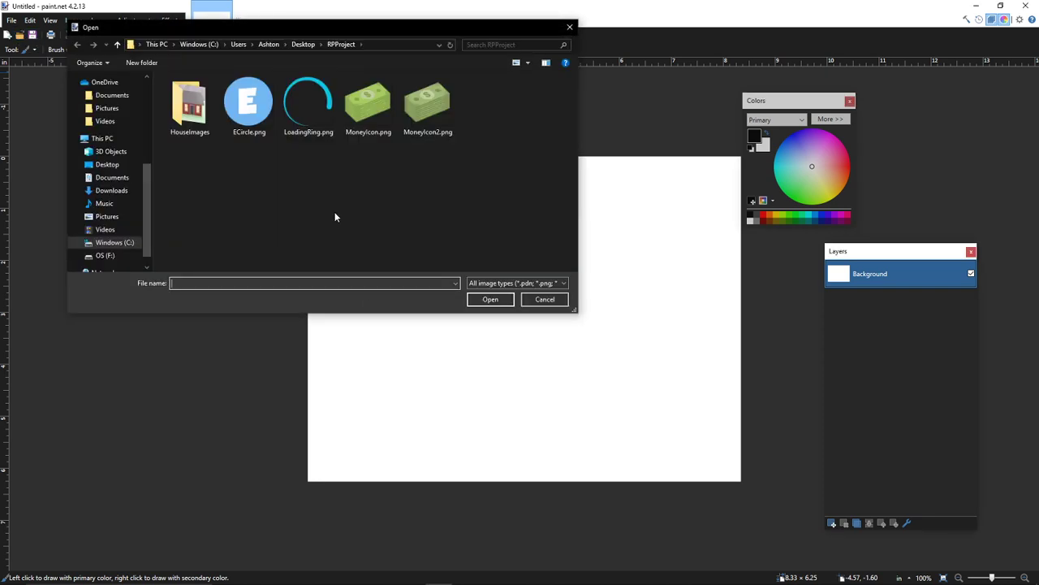
{"action": "left_click", "coordinate": [109, 190]}
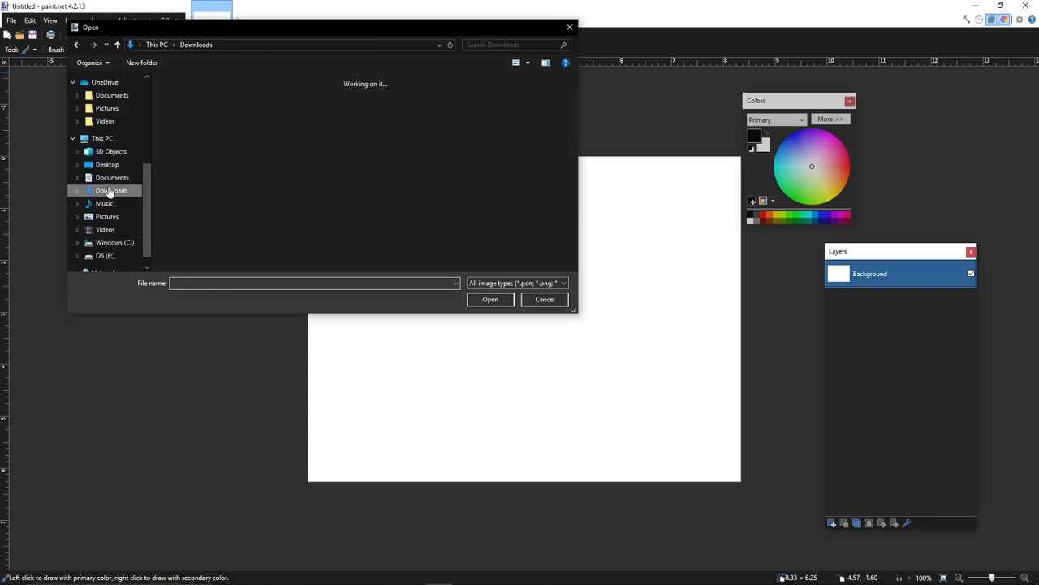
{"action": "left_click", "coordinate": [106, 165]}
{"action": "scroll", "coordinate": [435, 237], "scroll_direction": "down", "scroll_amount": 3}
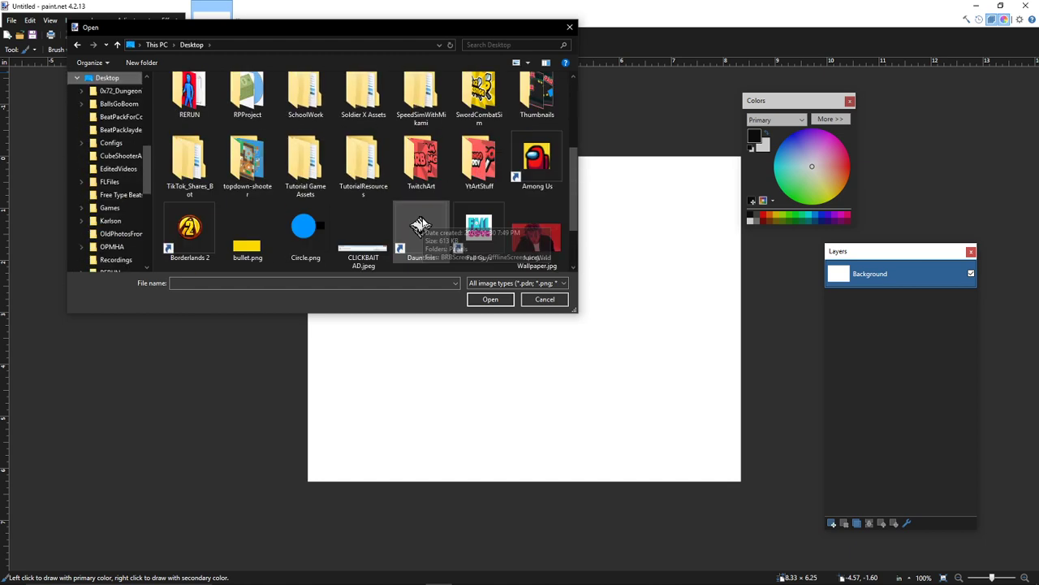
{"action": "scroll", "coordinate": [248, 236], "scroll_direction": "down", "scroll_amount": 1}
{"action": "left_click", "coordinate": [281, 238]}
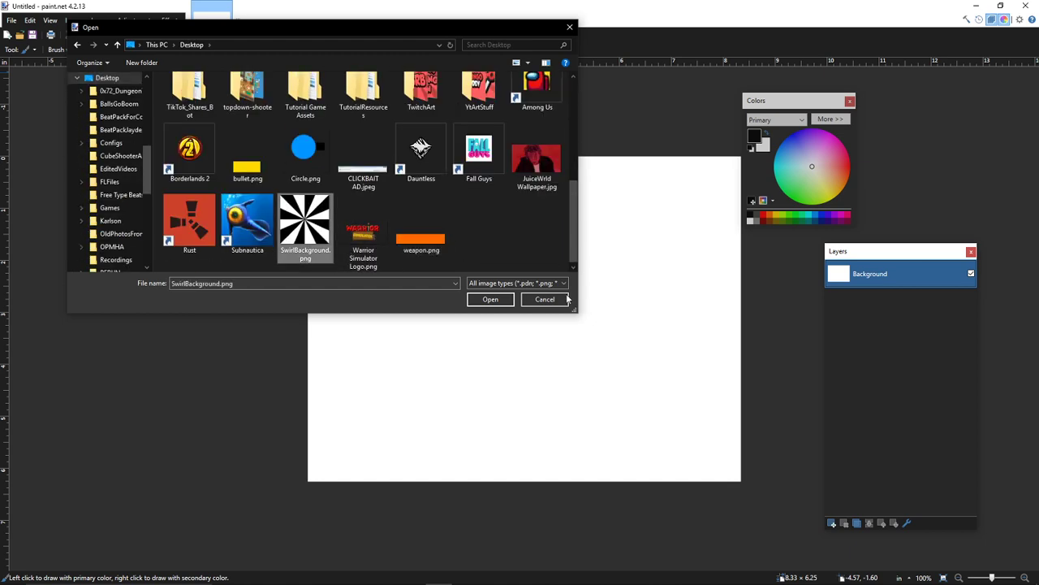
{"action": "left_click", "coordinate": [485, 298]}
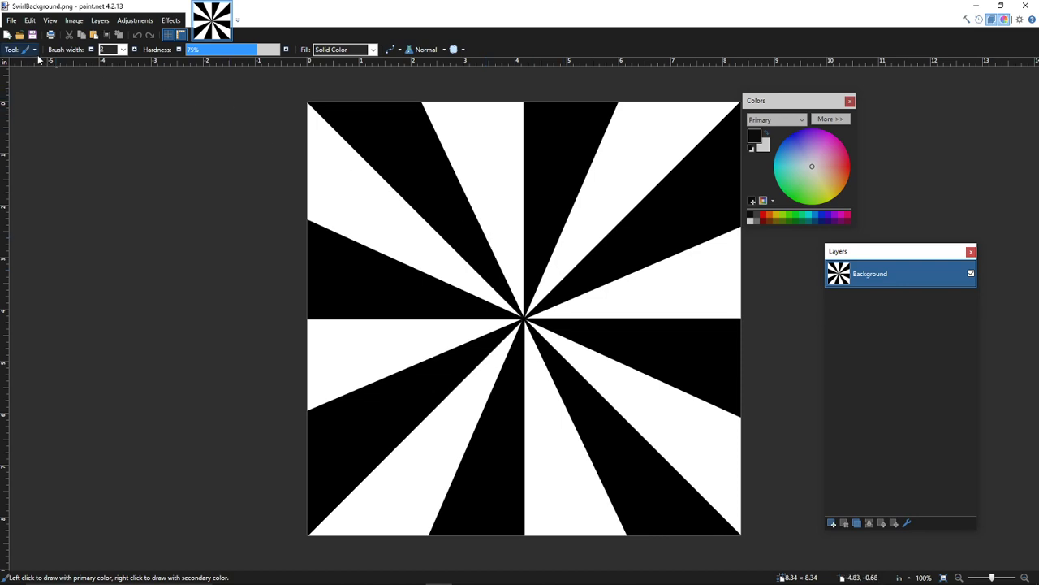
- Select the Paint Bucket tool and set the primary colour to pink FF6666
{"action": "left_click", "coordinate": [26, 51]}
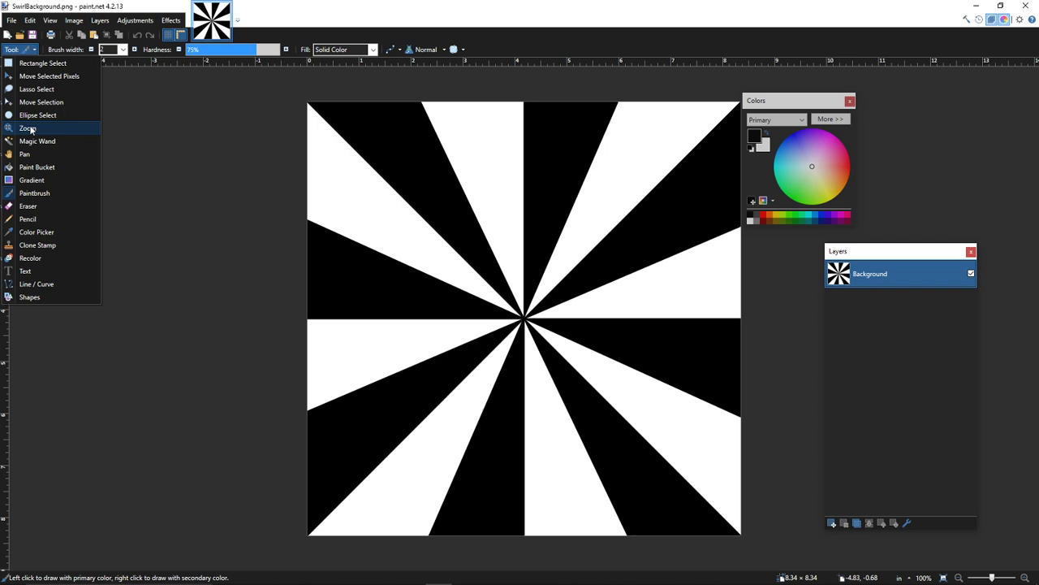
{"action": "left_click", "coordinate": [46, 166]}
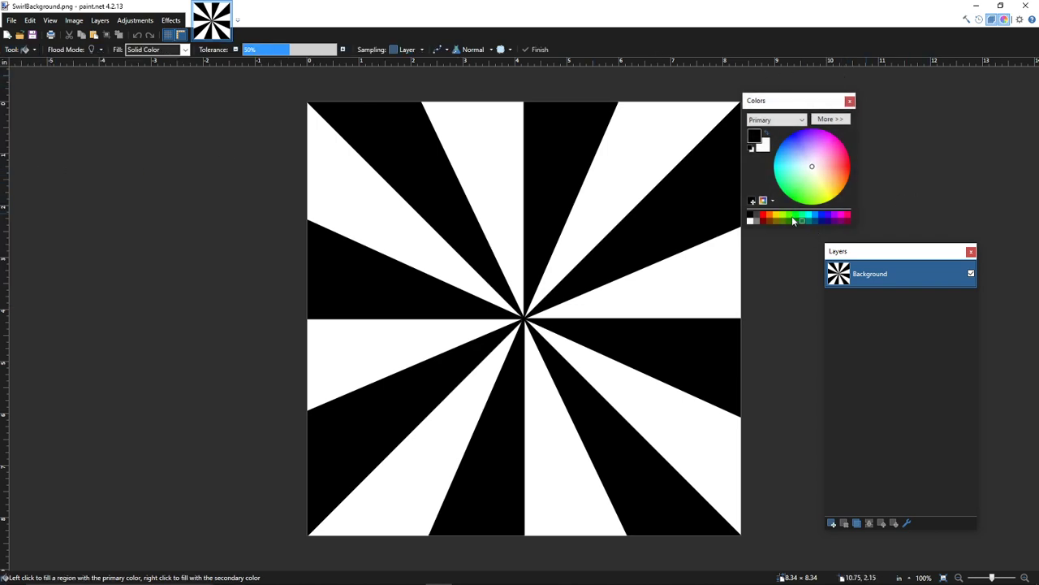
{"action": "left_click", "coordinate": [830, 119]}
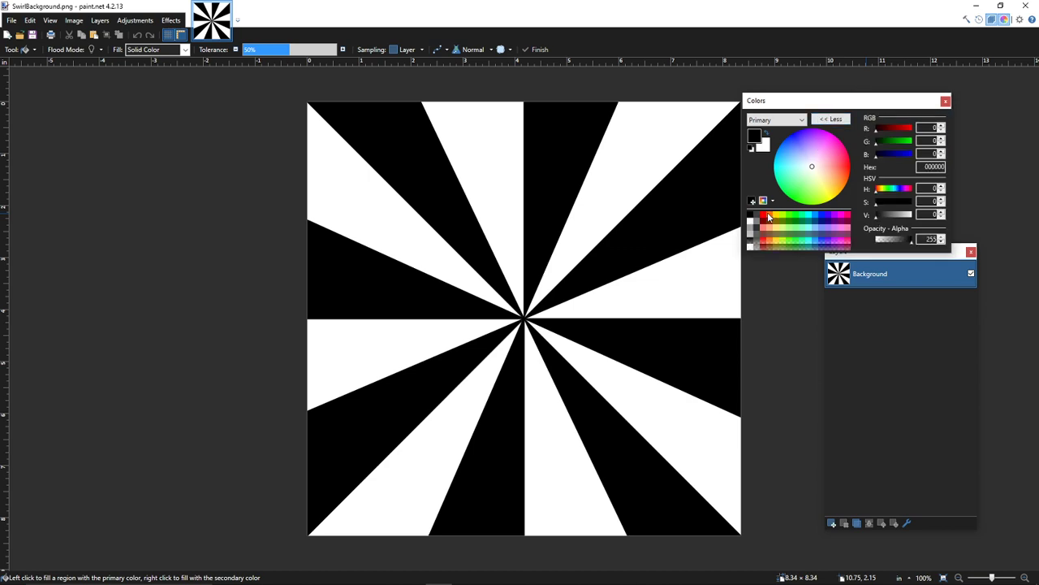
{"action": "left_click", "coordinate": [764, 215]}
{"action": "left_click_drag", "start_coordinate": [901, 201], "coordinate": [897, 201]}
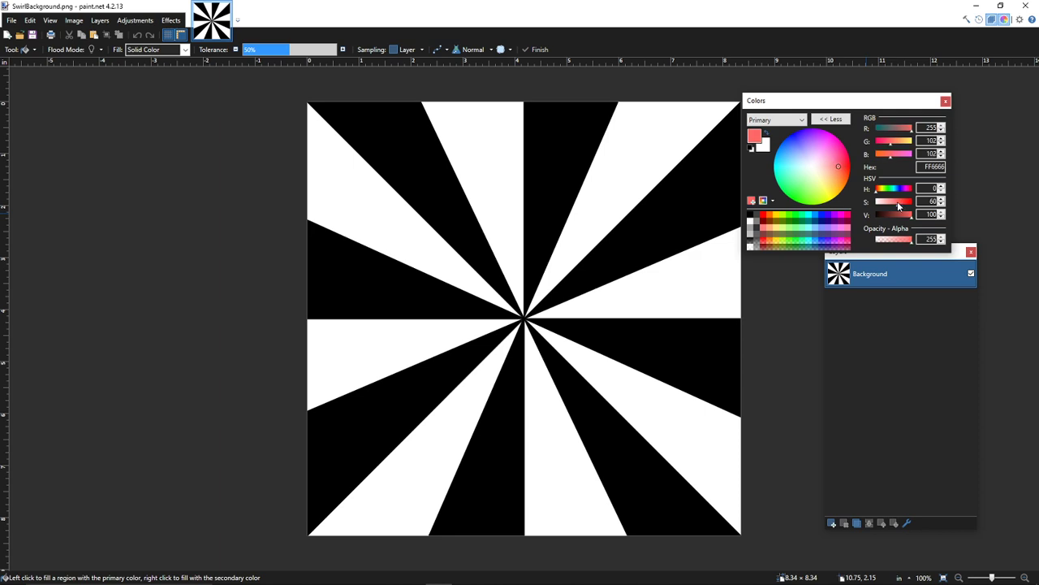
- Fill the white wedges with FF6666 and the black rays with dark red A54242
{"action": "left_click", "coordinate": [631, 157]}
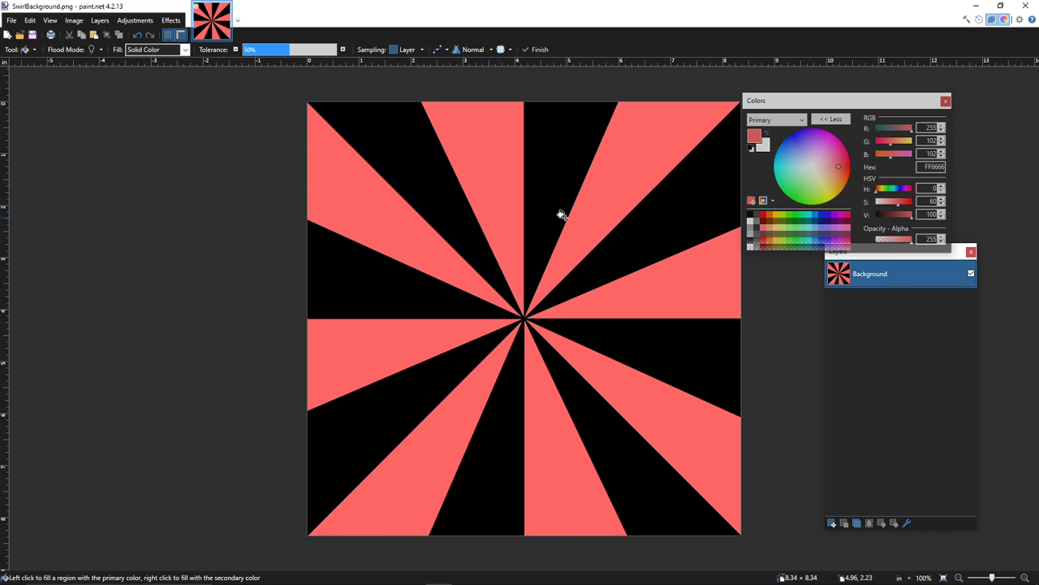
{"action": "left_click", "coordinate": [905, 217]}
{"action": "left_click", "coordinate": [899, 217]}
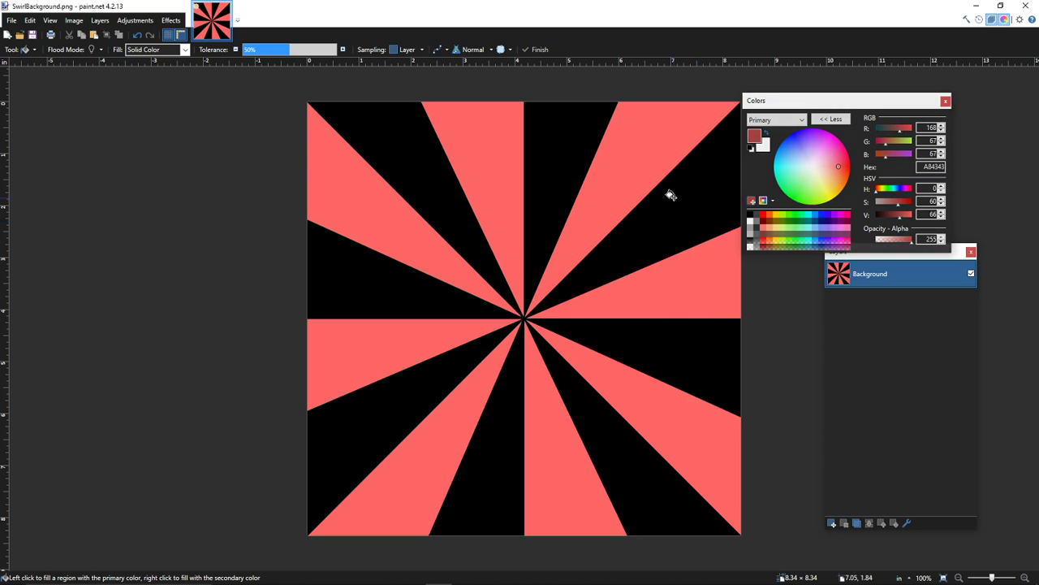
{"action": "left_click", "coordinate": [674, 199]}
{"action": "left_click", "coordinate": [894, 217]}
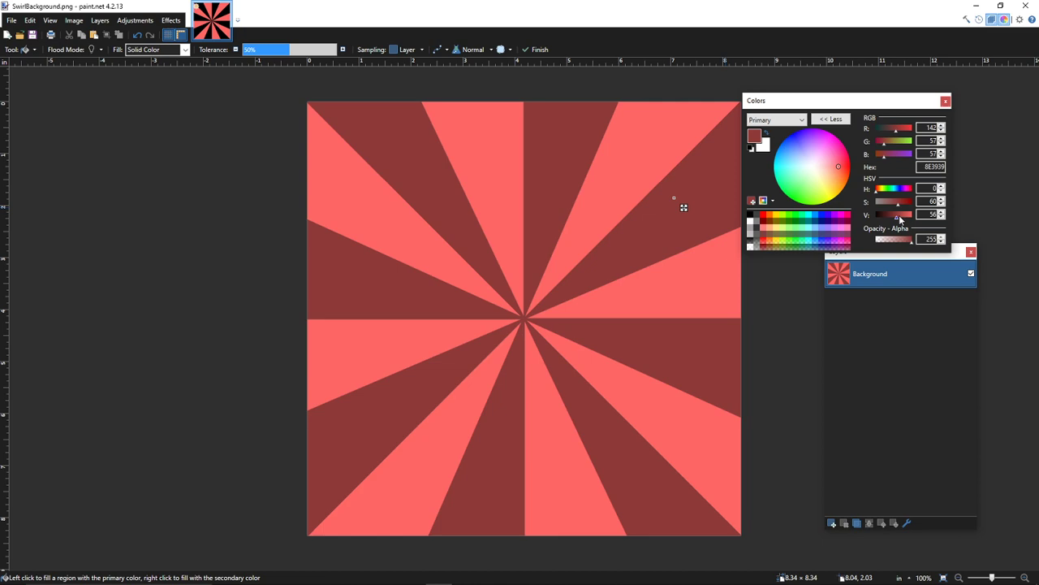
{"action": "left_click", "coordinate": [900, 217]}
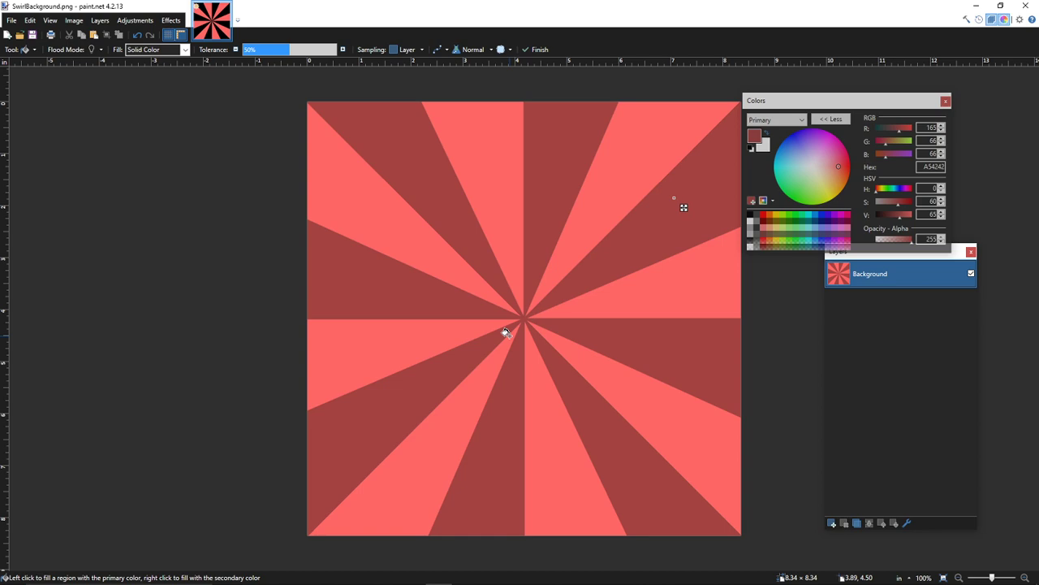
- Commit the dark-red bucket fill
{"action": "key", "text": "Return"}
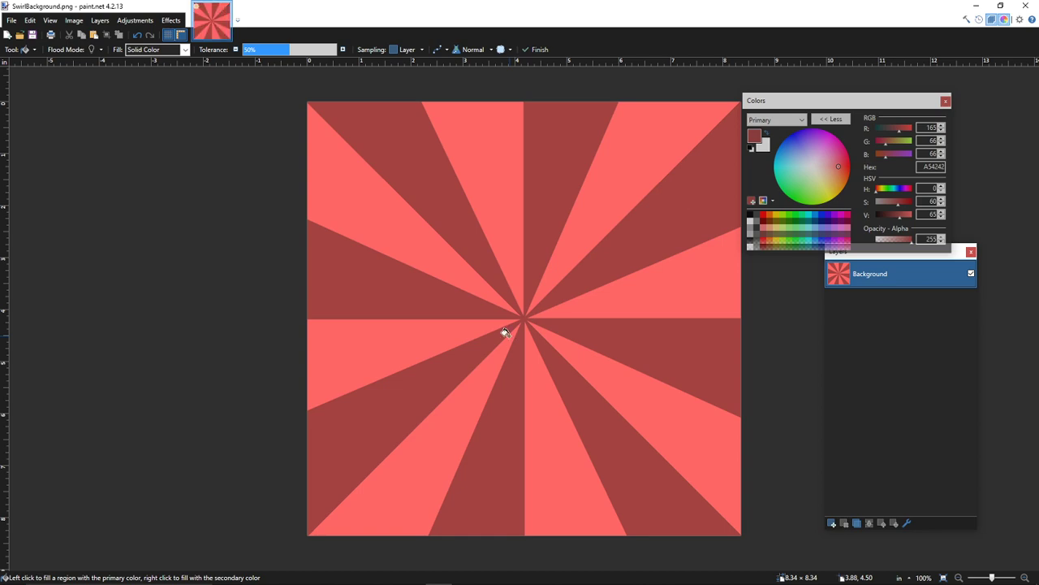
- Add a new layer and set up the Text tool with the GROBOLD font and a new size
{"action": "left_click", "coordinate": [833, 524]}
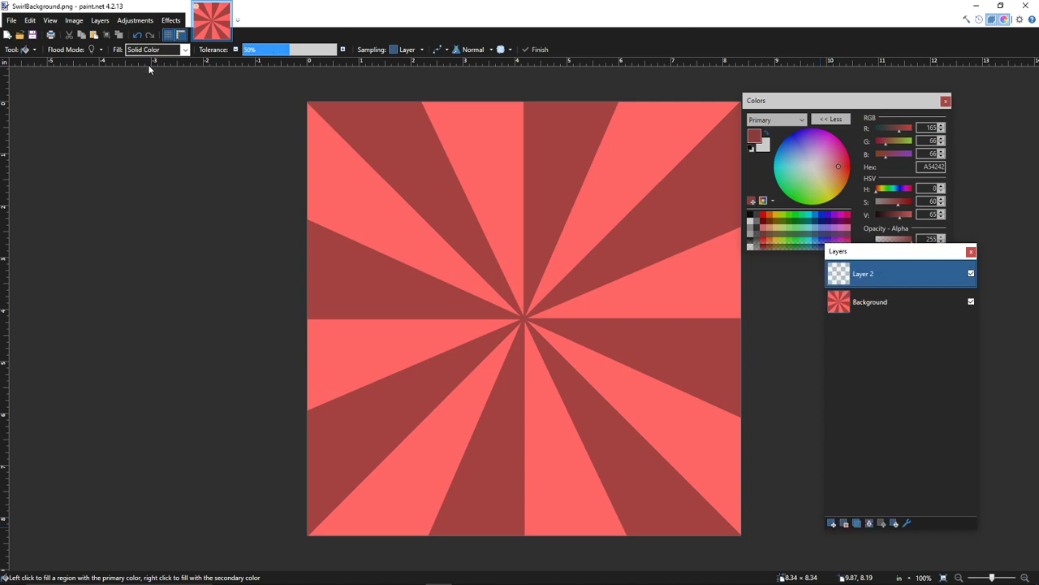
{"action": "left_click", "coordinate": [26, 49]}
{"action": "left_click", "coordinate": [28, 271]}
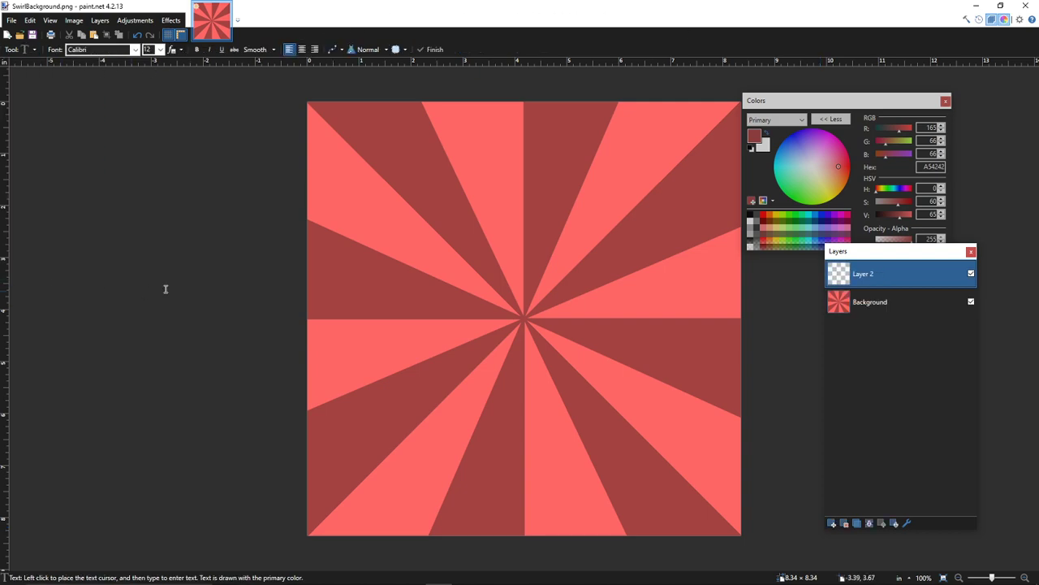
{"action": "left_click", "coordinate": [359, 215]}
{"action": "left_click", "coordinate": [119, 50]}
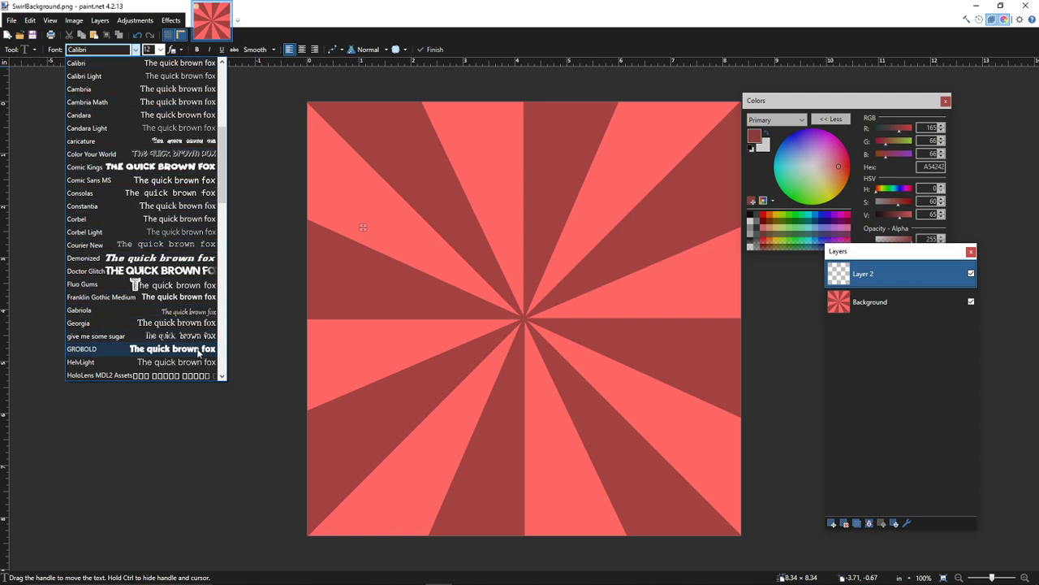
{"action": "left_click", "coordinate": [198, 349]}
{"action": "key", "text": "Tab"}
{"action": "type", "text": "36"}
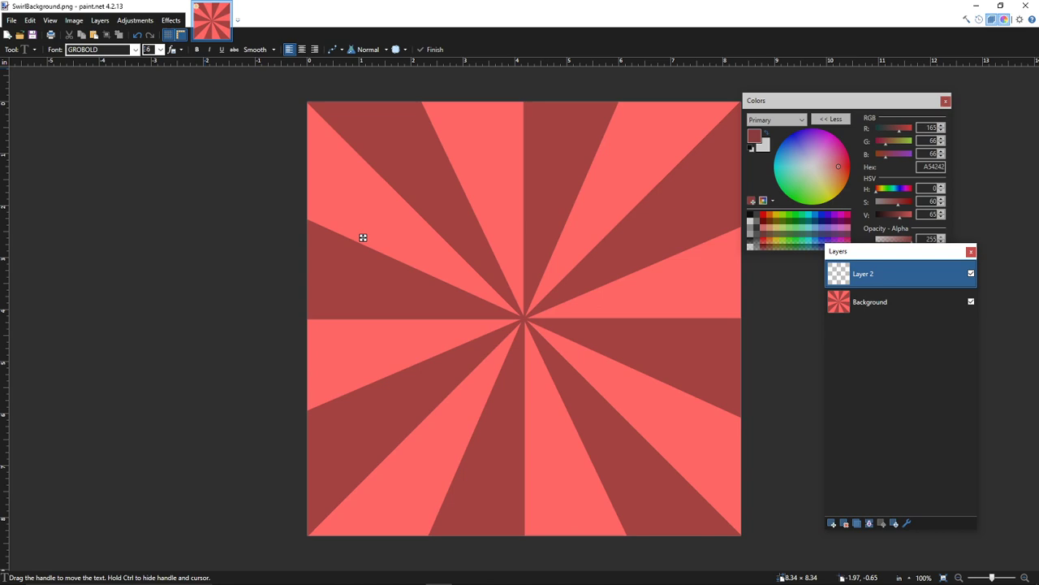
- Move the text insertion point slightly lower and delete mistyped characters
{"action": "mouse_move", "coordinate": [363, 237]}
{"action": "left_mouse_down"}
{"action": "mouse_move", "coordinate": [363, 253]}
{"action": "mouse_move", "coordinate": [363, 242]}
{"action": "left_mouse_up"}
{"action": "type", "text": "he"}
{"action": "key", "text": "BackSpace"}
{"action": "key", "text": "BackSpace"}
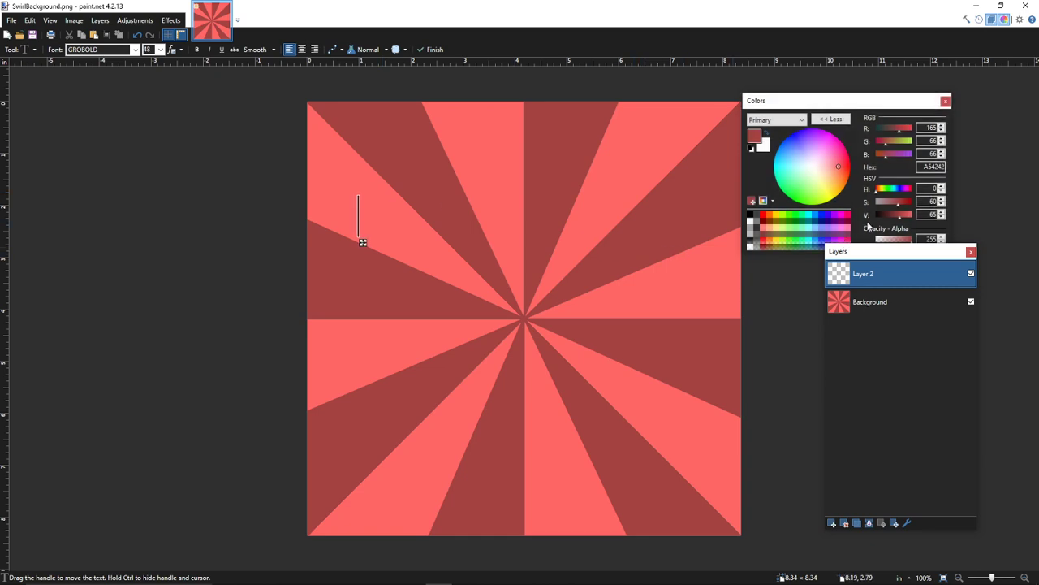
{"action": "left_click", "coordinate": [26, 50]}
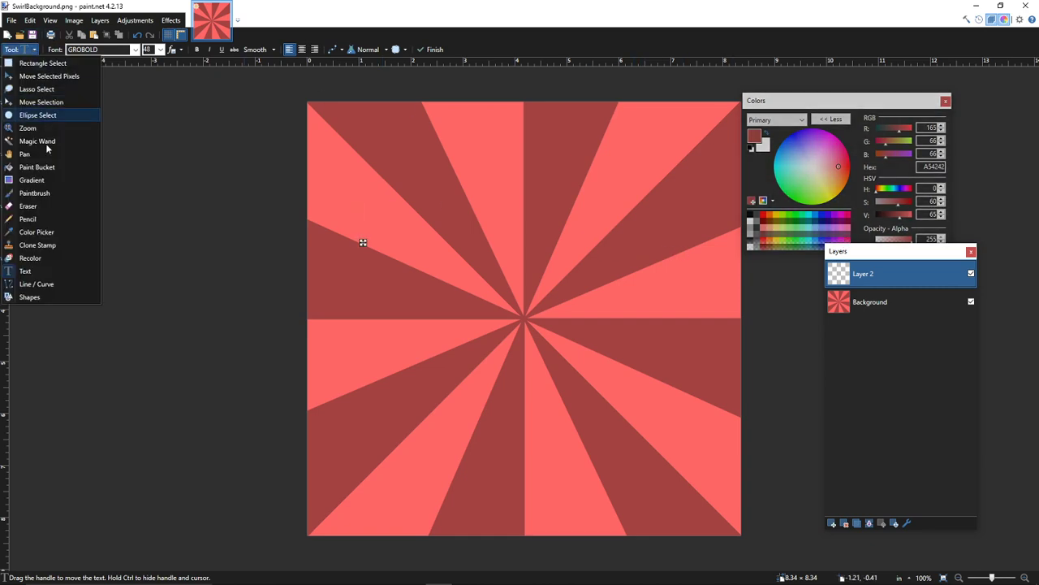
- Sample the pink colour from the sunburst on the Background layer with the Color Picker
{"action": "left_click", "coordinate": [50, 232]}
{"action": "left_click", "coordinate": [889, 301]}
{"action": "left_click", "coordinate": [726, 276]}
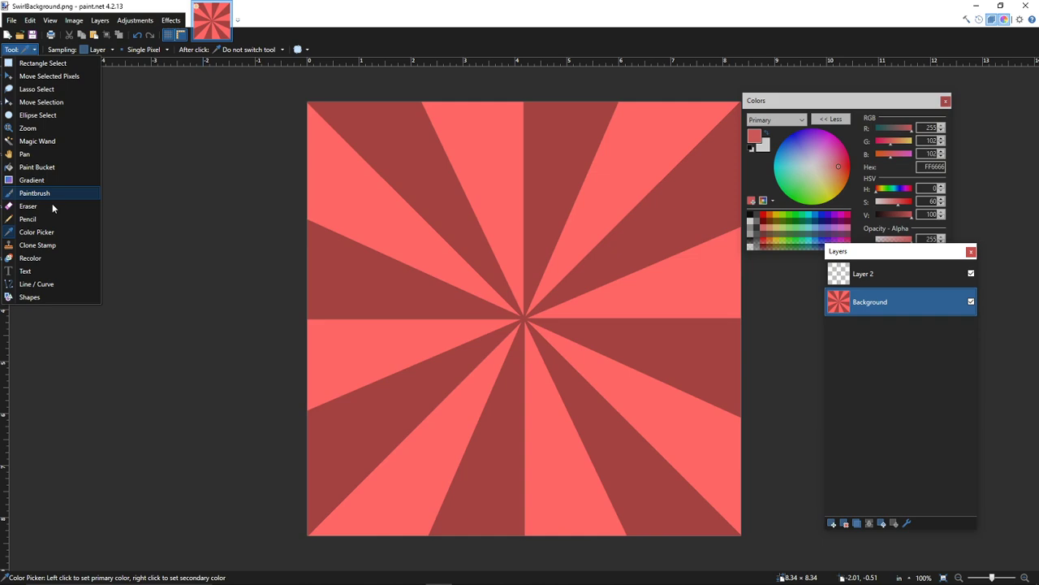
- Write the centred two-line title 'HOTDOG' / 'SIMULATOR' above the sunburst centre
{"action": "left_click", "coordinate": [50, 270]}
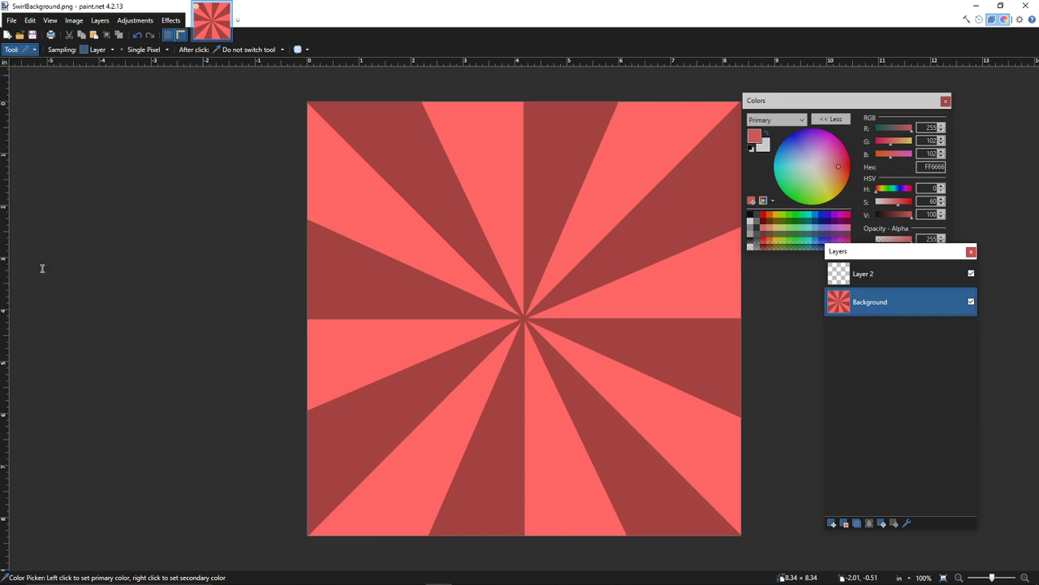
{"action": "left_click", "coordinate": [428, 233]}
{"action": "type", "text": "Hotdog"}
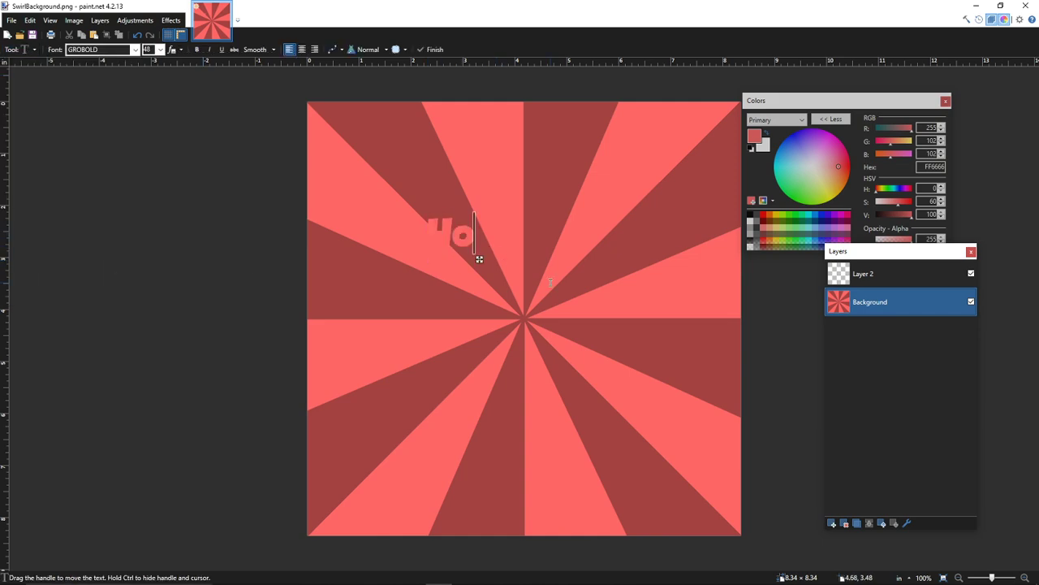
{"action": "key", "text": "BackSpace"}
{"action": "key", "text": "BackSpace"}
{"action": "key", "text": "BackSpace"}
{"action": "key", "text": "BackSpace"}
{"action": "key", "text": "BackSpace"}
{"action": "type", "text": "OTDOG"}
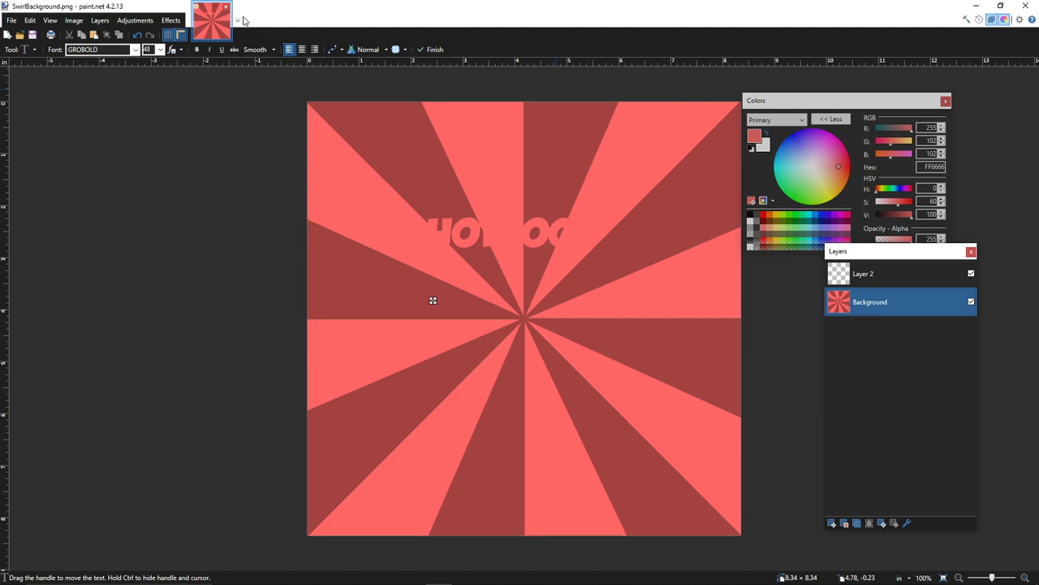
{"action": "left_click", "coordinate": [302, 49]}
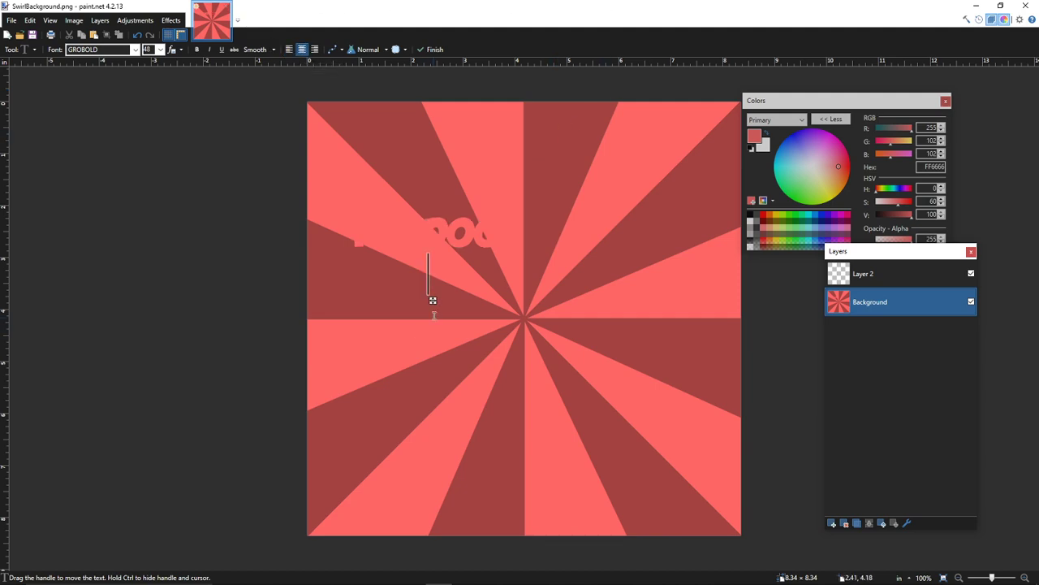
{"action": "left_click_drag", "start_coordinate": [432, 300], "coordinate": [518, 303]}
{"action": "key", "text": "Return"}
{"action": "type", "text": "SIMULATOR"}
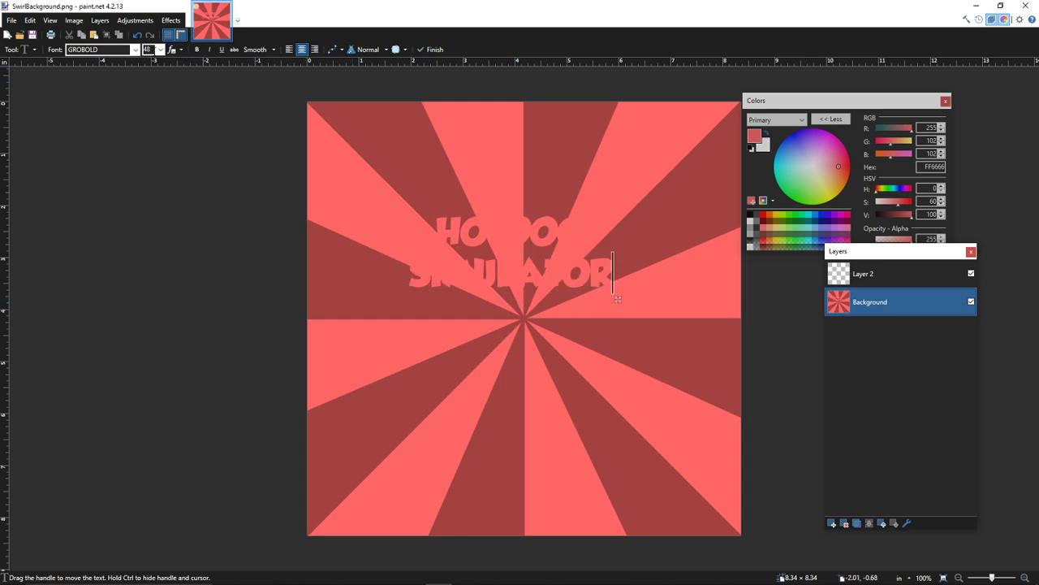
- Resize the title text to 84, then 72, and finally undo it
{"action": "double_click", "coordinate": [149, 50]}
{"action": "type", "text": "84"}
{"action": "key", "text": "Return"}
{"action": "key", "text": "Down"}
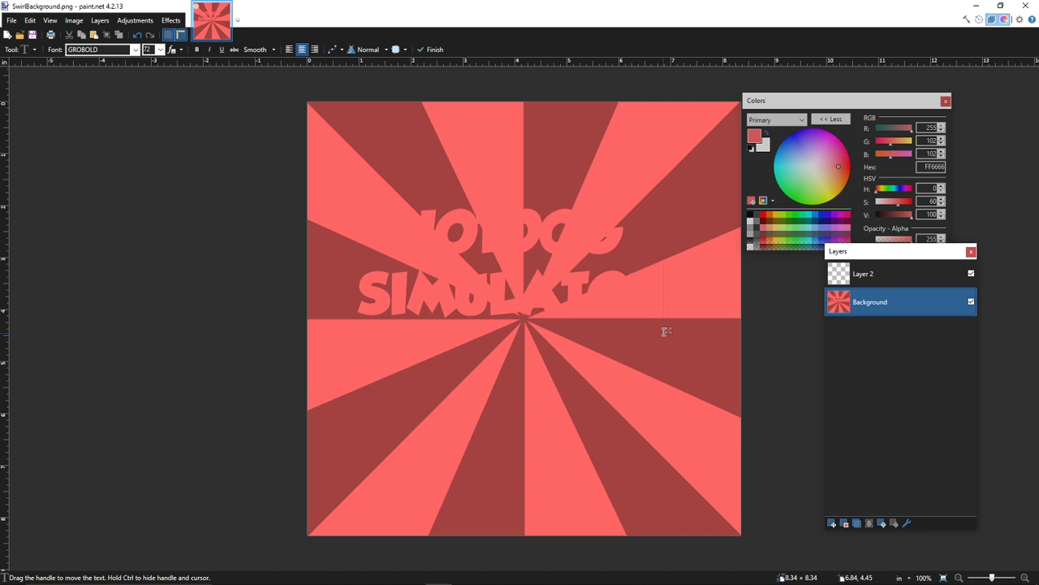
{"action": "key", "text": "ctrl+z"}
{"action": "key", "text": "ctrl+z"}
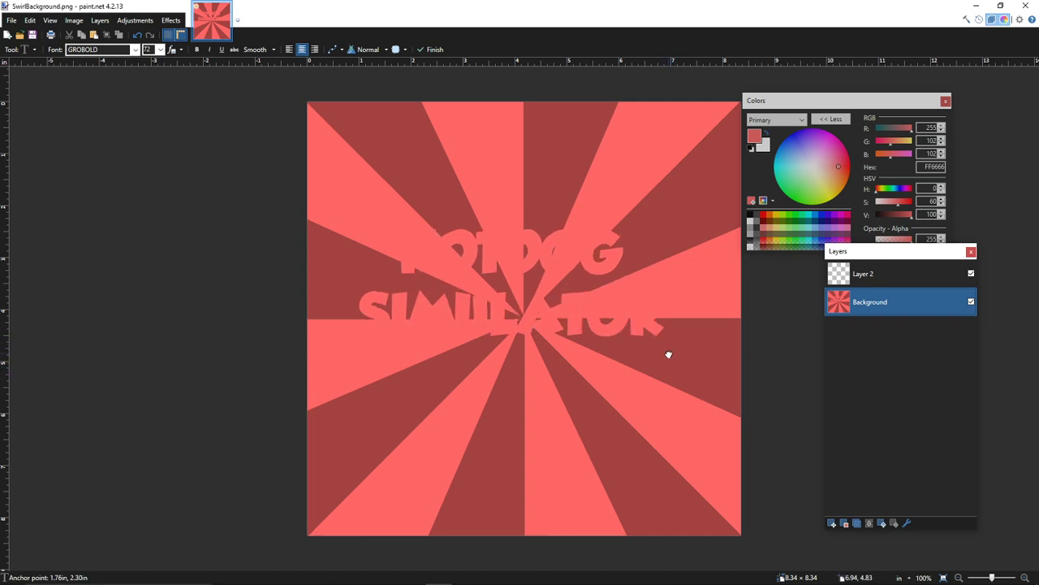
- Retype 'HOTDOG' and 'SIMULATOR' as two lines on Layer 2 over the sunburst centre
{"action": "double_click", "coordinate": [863, 274]}
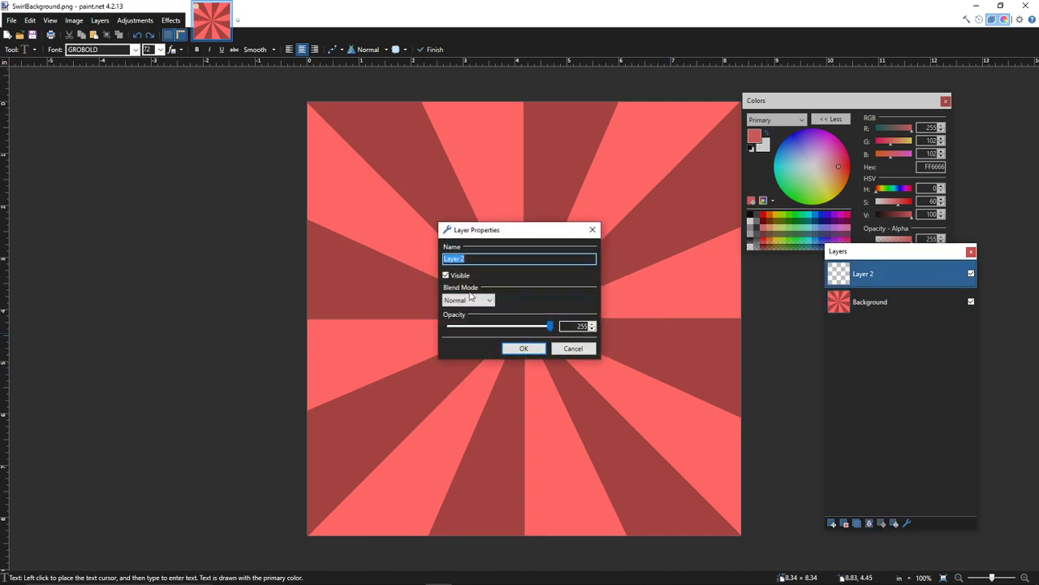
{"action": "key", "text": "Escape"}
{"action": "left_click", "coordinate": [389, 281]}
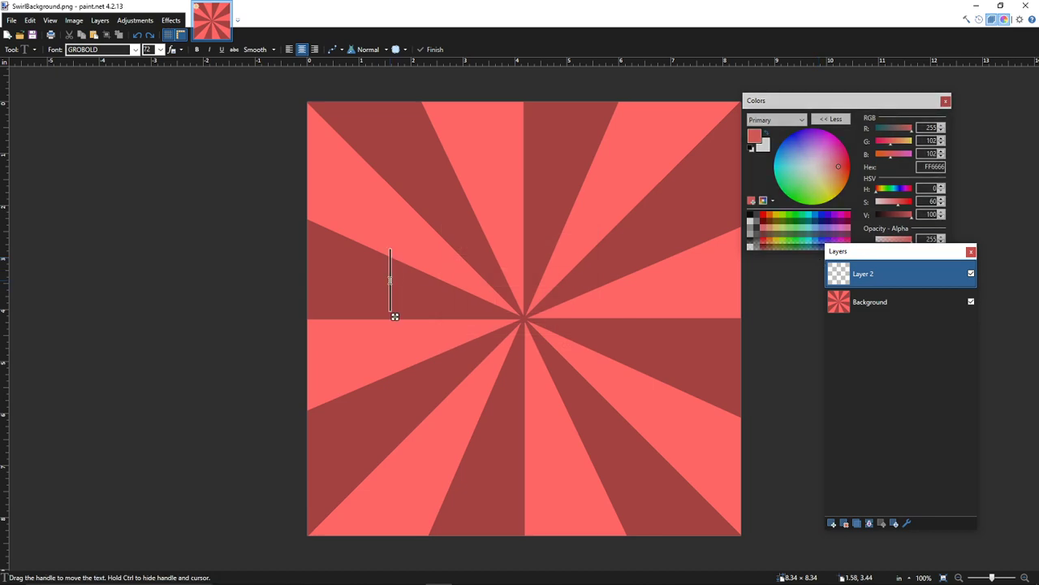
{"action": "type", "text": "HOTD"}
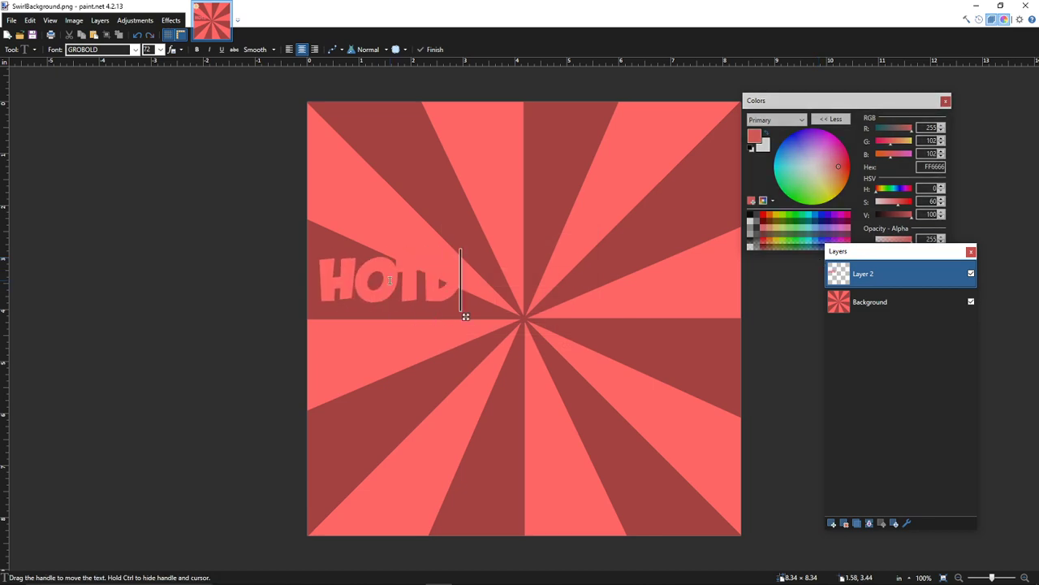
{"action": "type", "text": "OG"}
{"action": "key", "text": "Return"}
{"action": "type", "text": "SIMULATOR"}
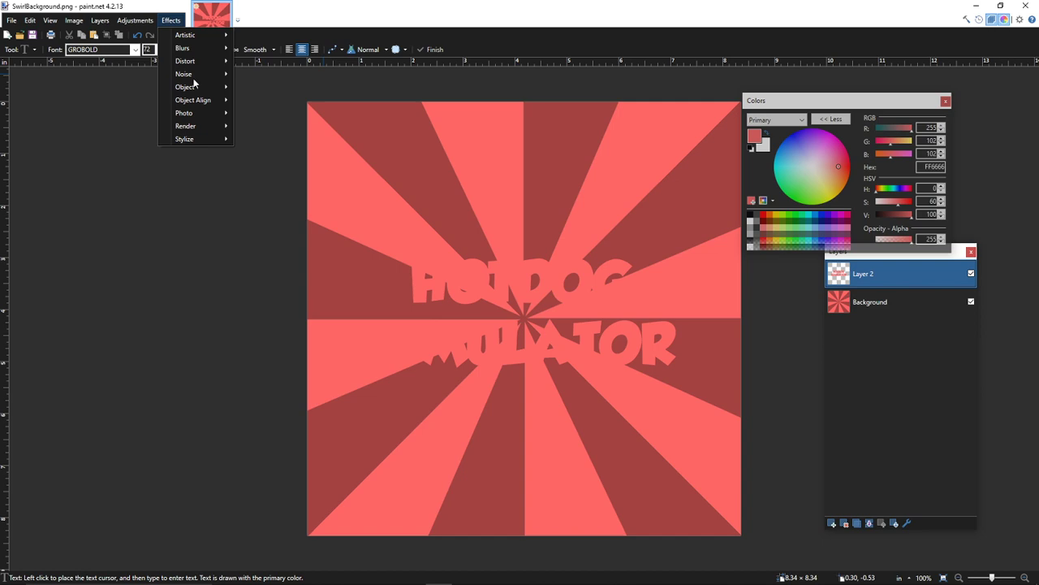
- Apply a Drop Shadow outline with blur 0, widening radius 7 and dark red A54242
{"action": "mouse_move", "coordinate": [200, 88]}
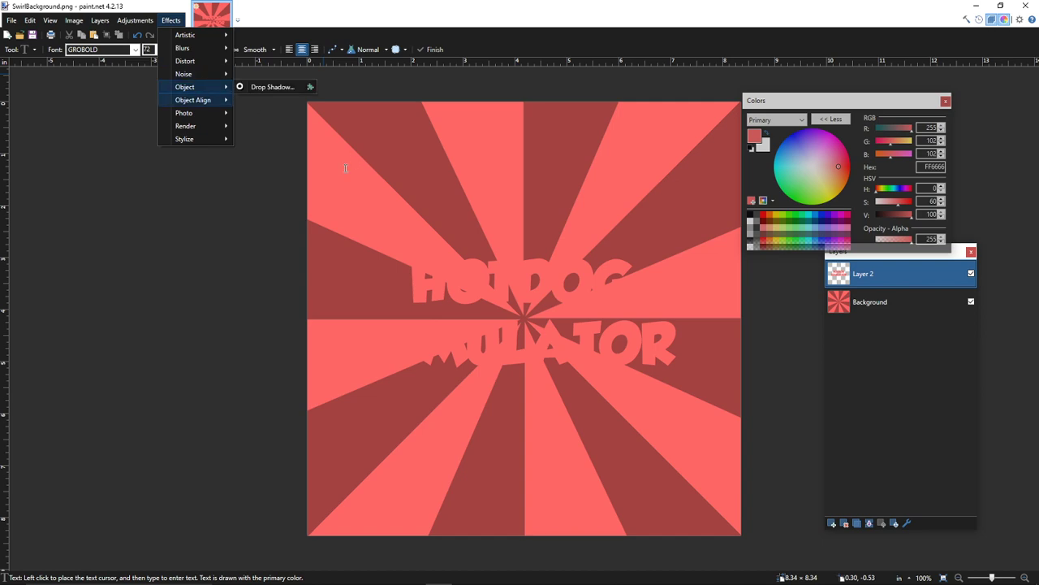
{"action": "left_click", "coordinate": [265, 88]}
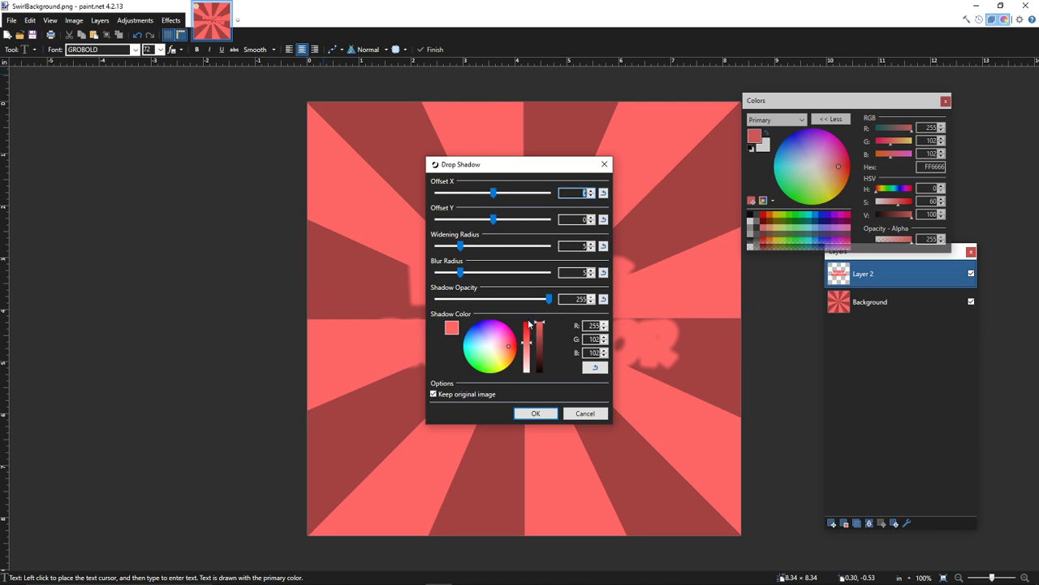
{"action": "left_click_drag", "start_coordinate": [461, 272], "coordinate": [371, 261]}
{"action": "left_click_drag", "start_coordinate": [537, 167], "coordinate": [267, 181]}
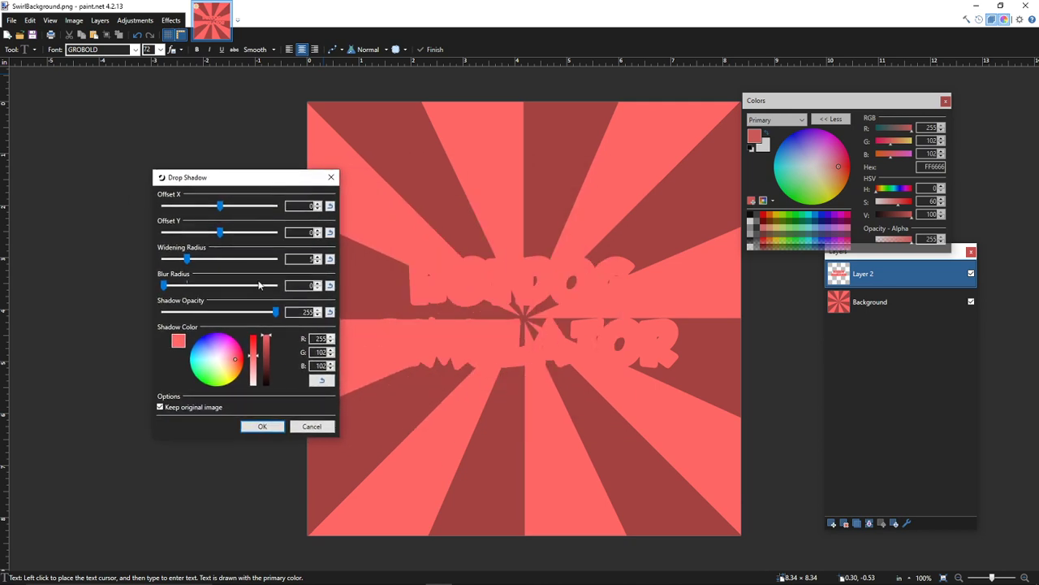
{"action": "left_click", "coordinate": [268, 352]}
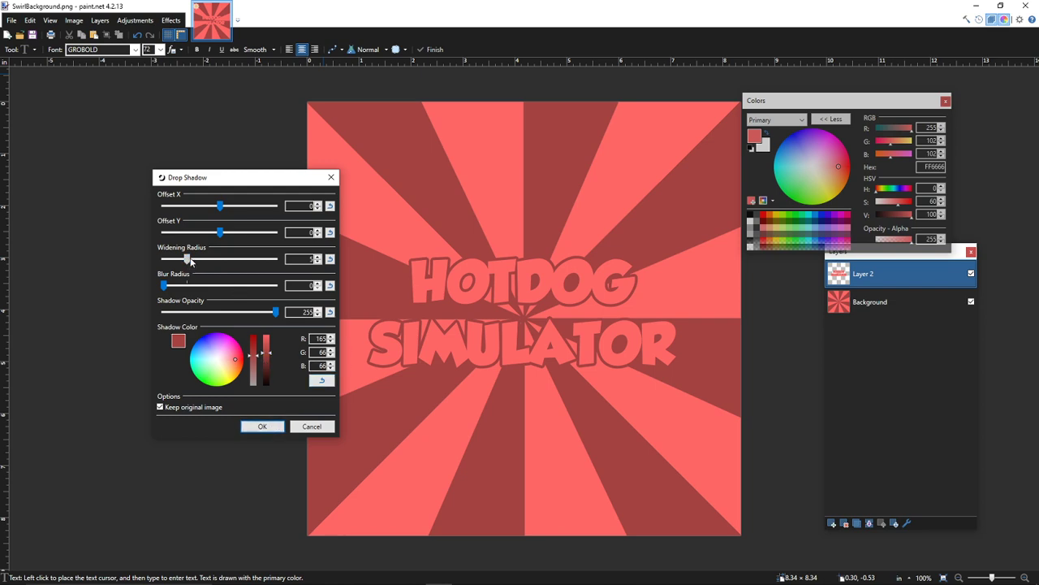
{"action": "left_click_drag", "start_coordinate": [191, 260], "coordinate": [196, 261]}
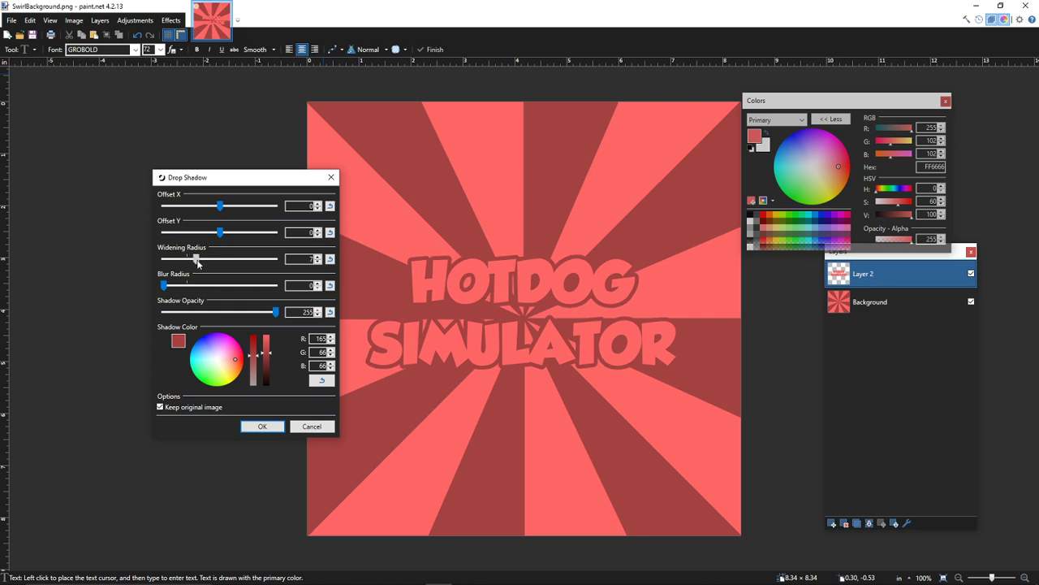
{"action": "left_click", "coordinate": [262, 426]}
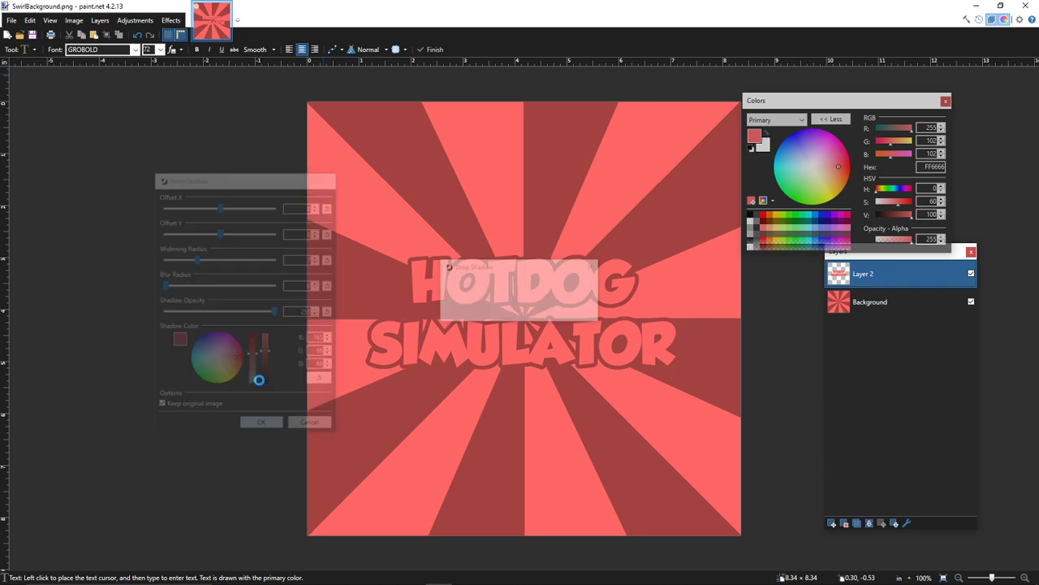
- Add a dark grey (58,57,56) drop shadow offset 5 below the outlined title
{"action": "left_click", "coordinate": [171, 20]}
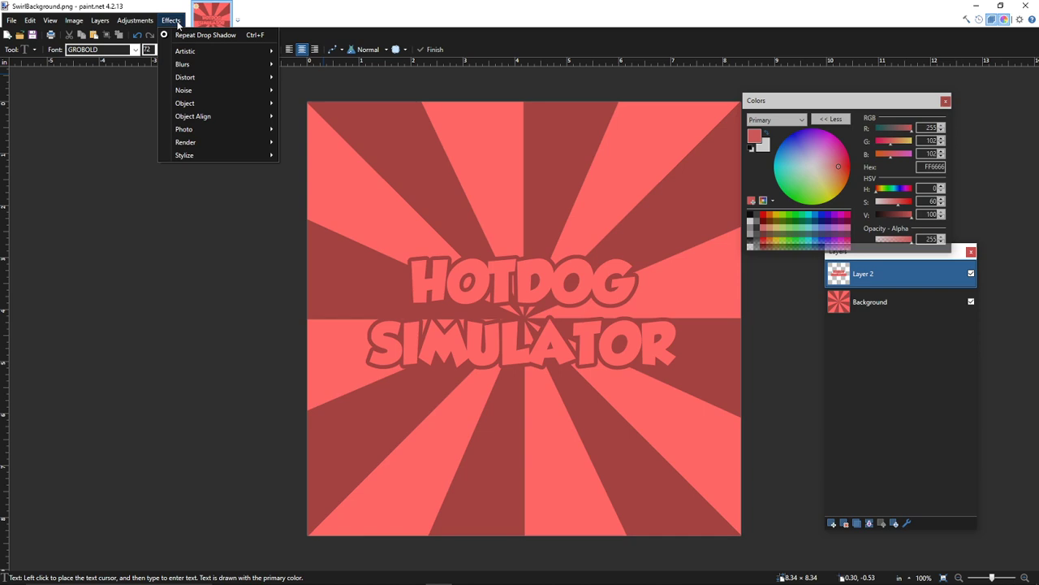
{"action": "mouse_move", "coordinate": [265, 103]}
{"action": "left_click", "coordinate": [296, 103]}
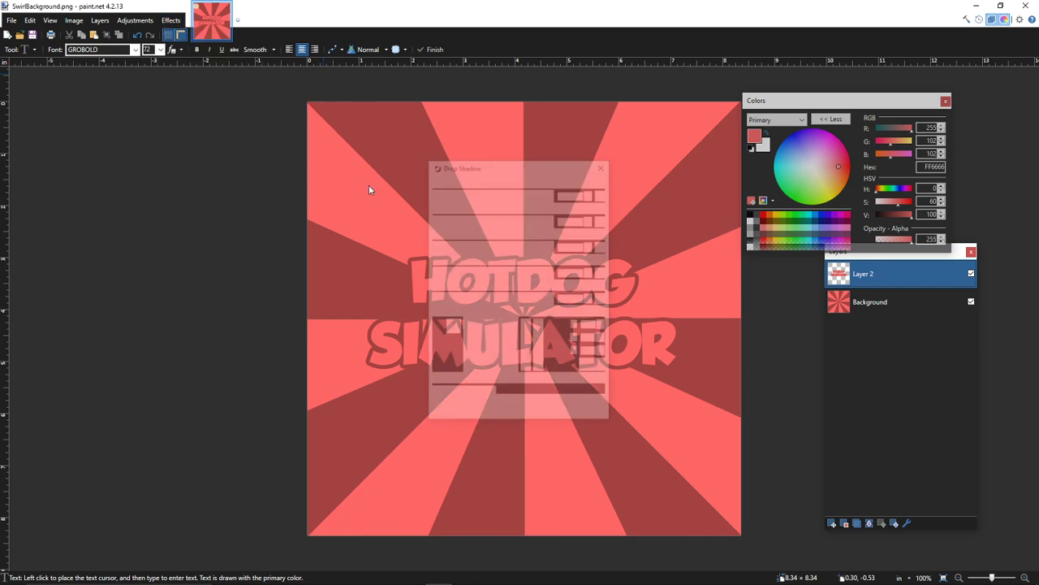
{"action": "left_click_drag", "start_coordinate": [427, 165], "coordinate": [16, 165]}
{"action": "left_click_drag", "start_coordinate": [122, 342], "coordinate": [120, 385]}
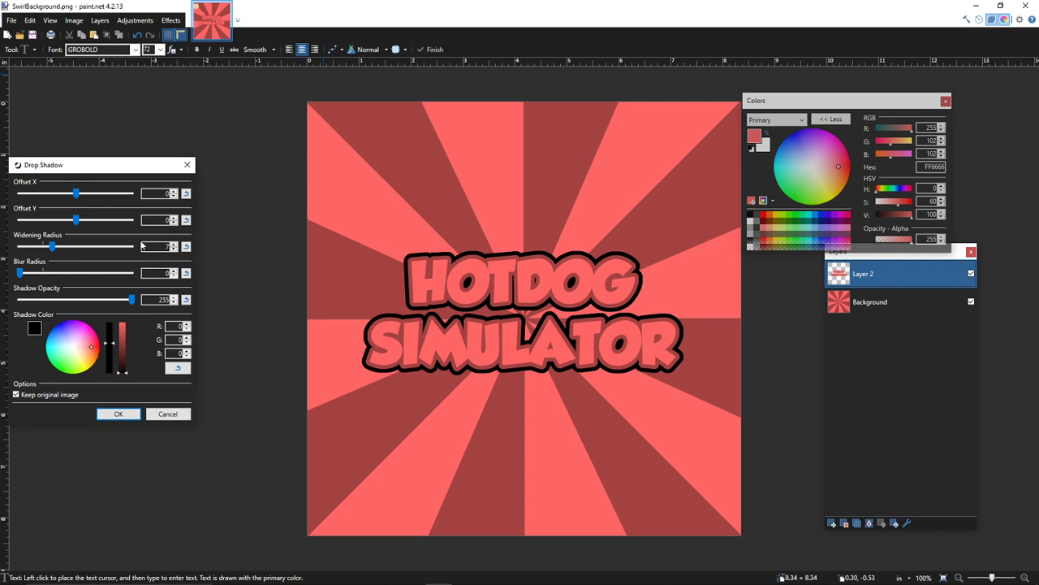
{"action": "left_click_drag", "start_coordinate": [122, 166], "coordinate": [215, 154]}
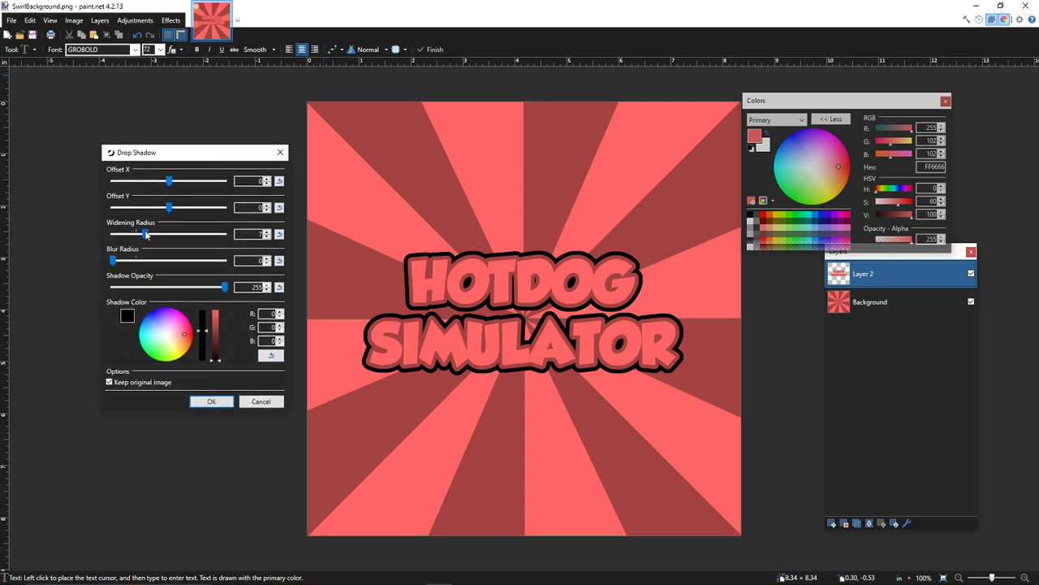
{"action": "mouse_move", "coordinate": [169, 207]}
{"action": "left_mouse_down"}
{"action": "mouse_move", "coordinate": [140, 235]}
{"action": "mouse_move", "coordinate": [172, 209]}
{"action": "left_mouse_up"}
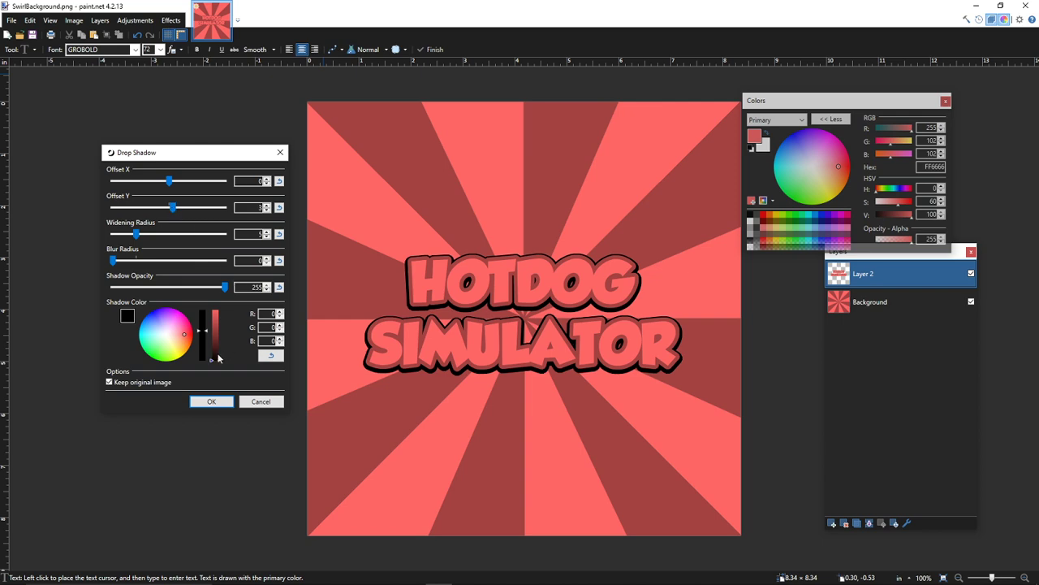
{"action": "left_click", "coordinate": [167, 336]}
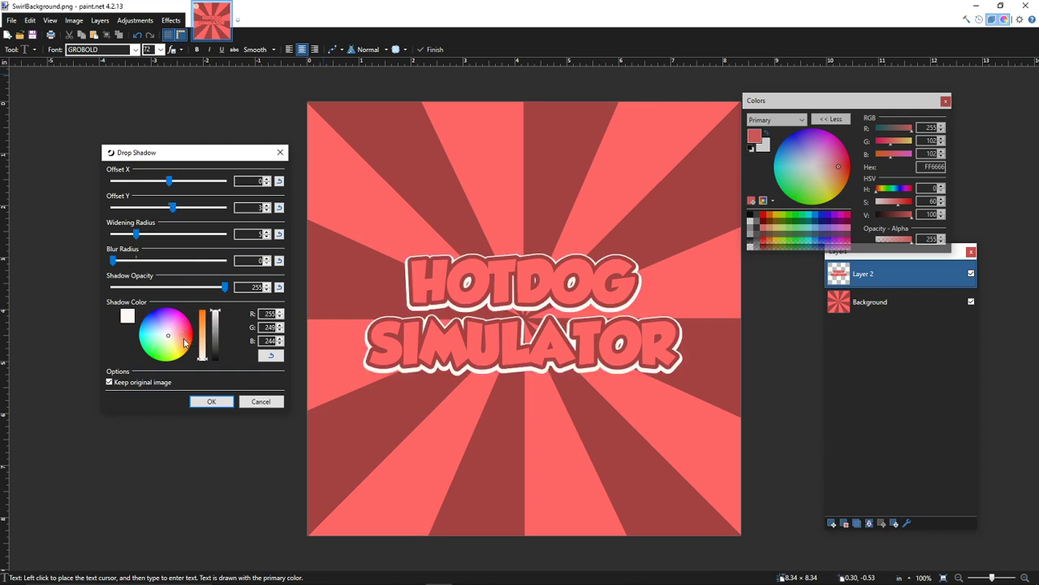
{"action": "mouse_move", "coordinate": [216, 355]}
{"action": "left_mouse_down"}
{"action": "mouse_move", "coordinate": [215, 337]}
{"action": "mouse_move", "coordinate": [215, 351]}
{"action": "left_mouse_up"}
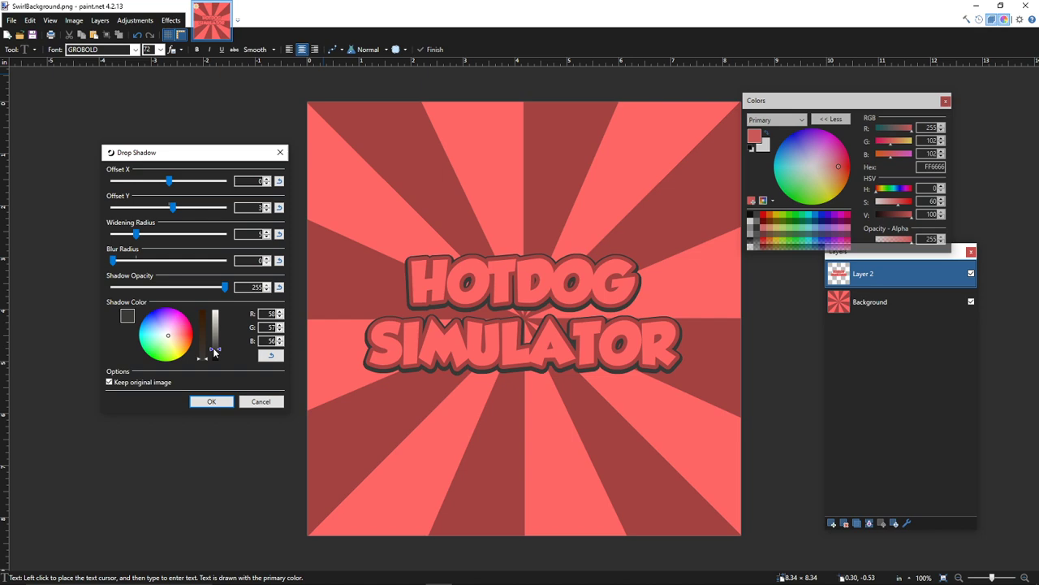
{"action": "left_click", "coordinate": [211, 401]}
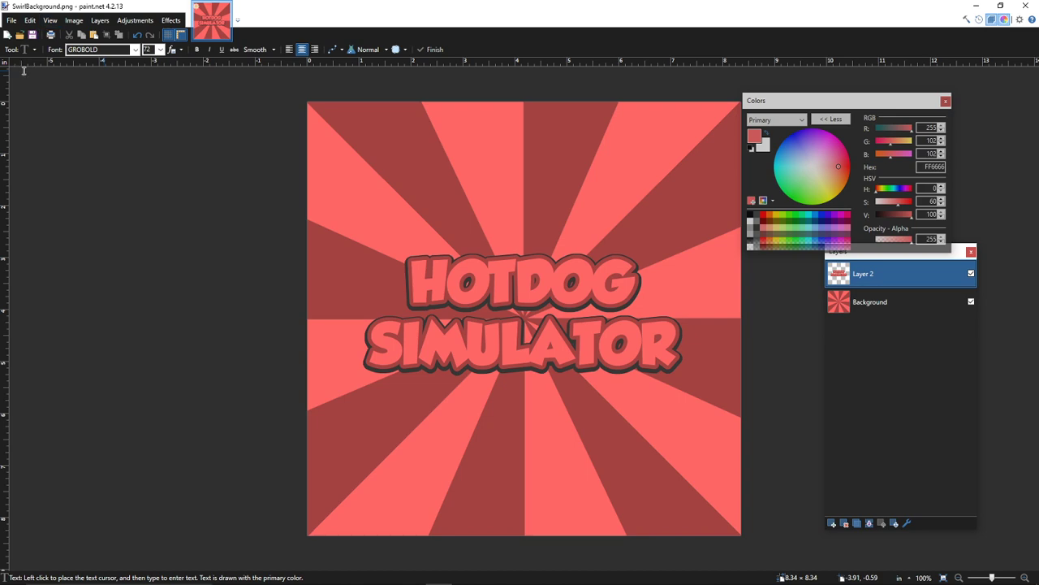
- Nudge the title up and slightly left with Move Selected Pixels, then deselect
{"action": "left_click", "coordinate": [31, 50]}
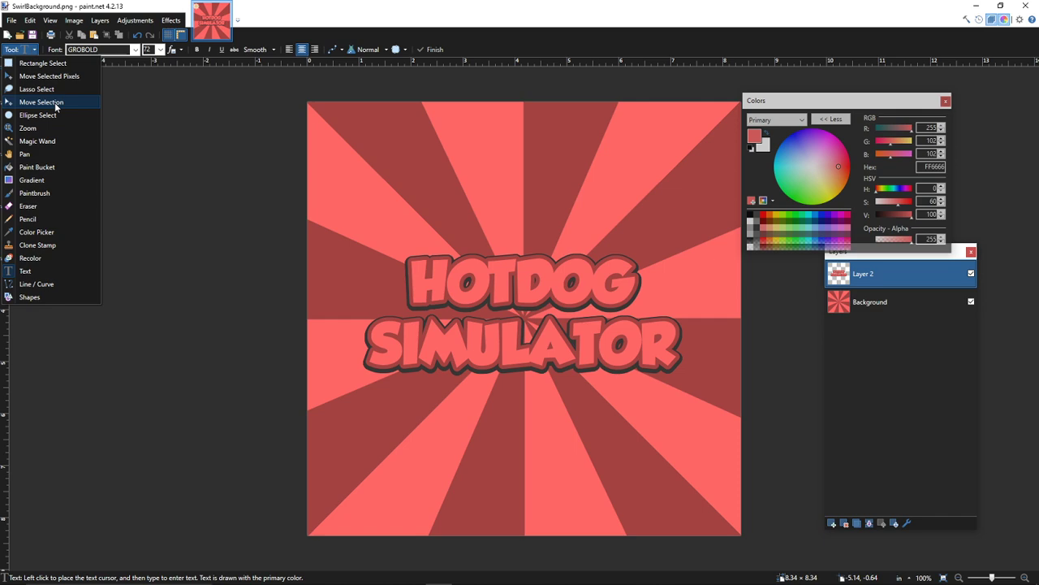
{"action": "left_click", "coordinate": [49, 76]}
{"action": "left_click_drag", "start_coordinate": [500, 329], "coordinate": [491, 309]}
{"action": "key", "text": "ctrl+d"}
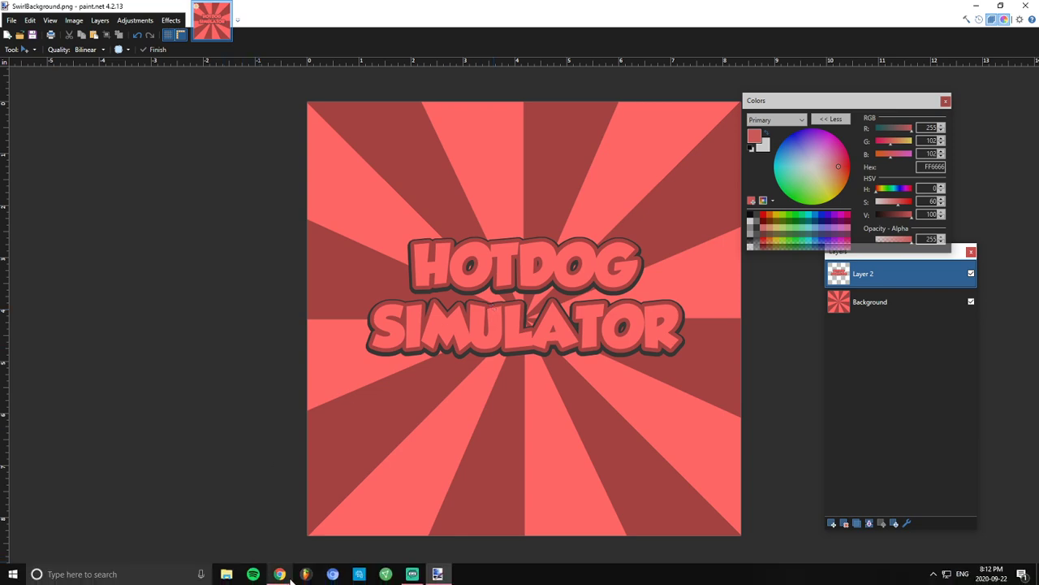
- Search Google Images in the browser for a cartoon hot dog
{"action": "left_click", "coordinate": [279, 574]}
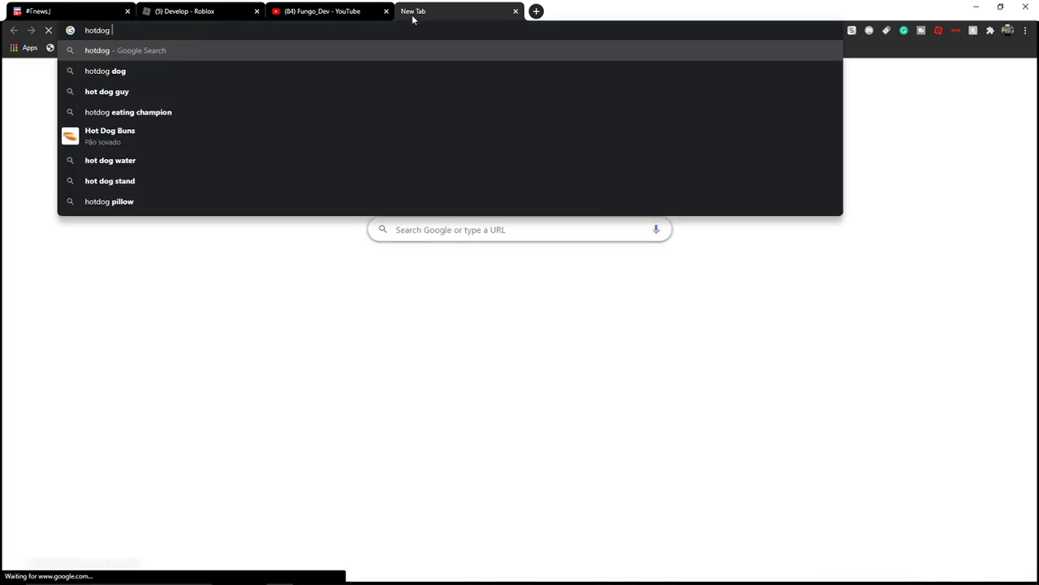
{"action": "type", "text": "toon image"}
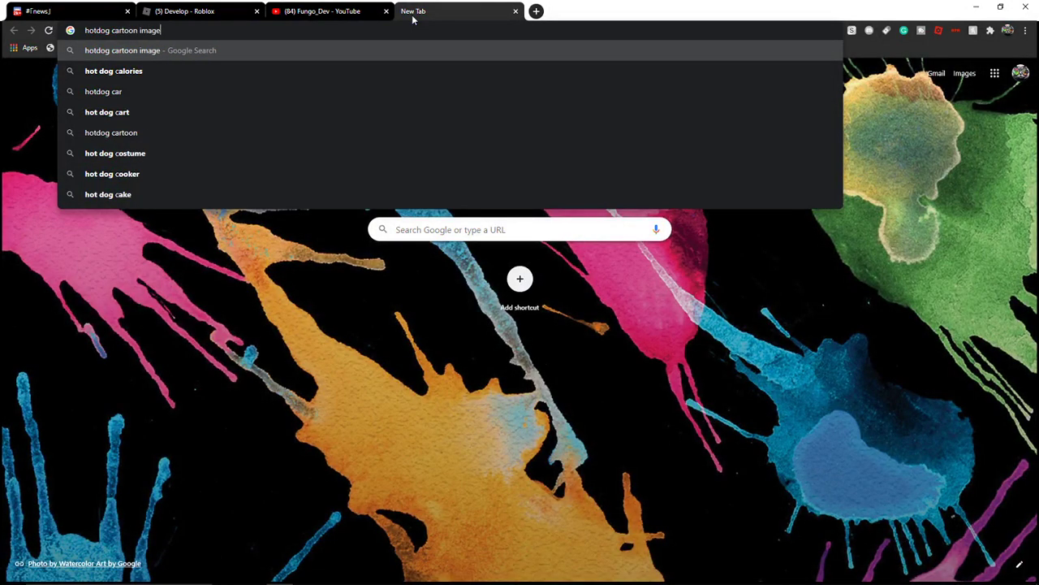
{"action": "key", "text": "BackSpace"}
{"action": "key", "text": "BackSpace"}
{"action": "key", "text": "BackSpace"}
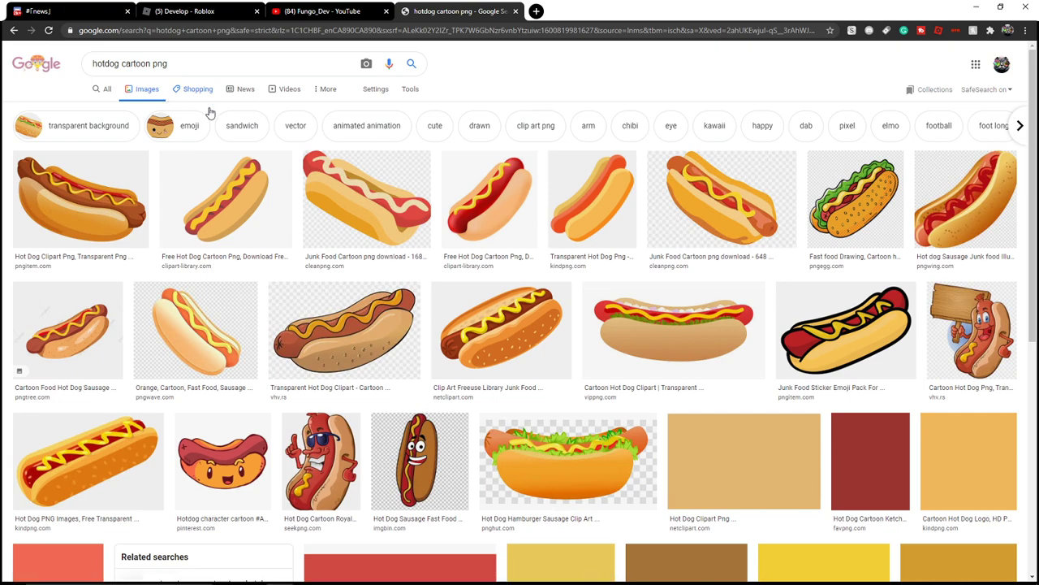
- Open the transparent cartoon hot dog result and copy the image
{"action": "left_click", "coordinate": [623, 199]}
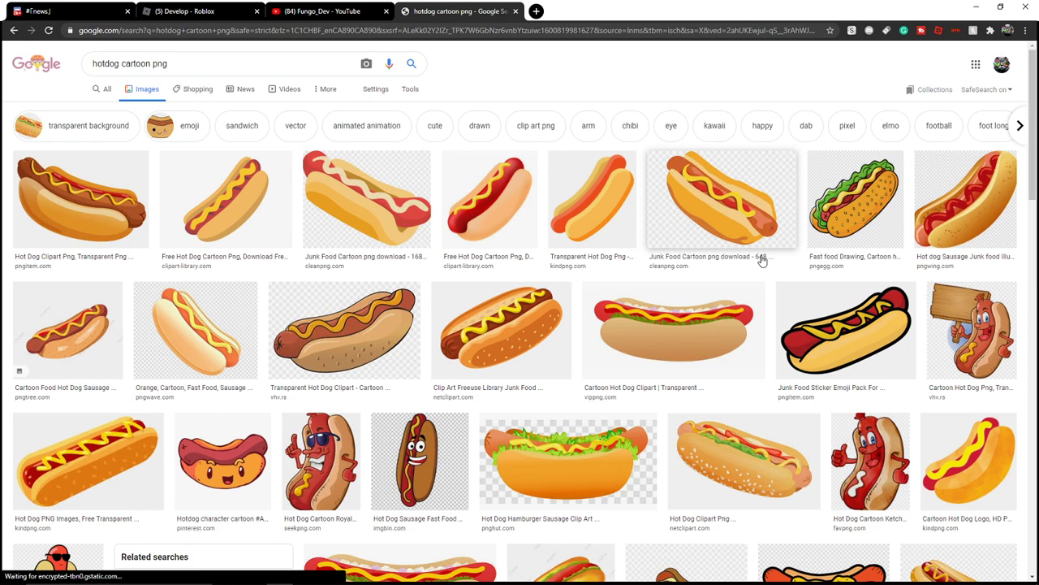
{"action": "left_click", "coordinate": [620, 231]}
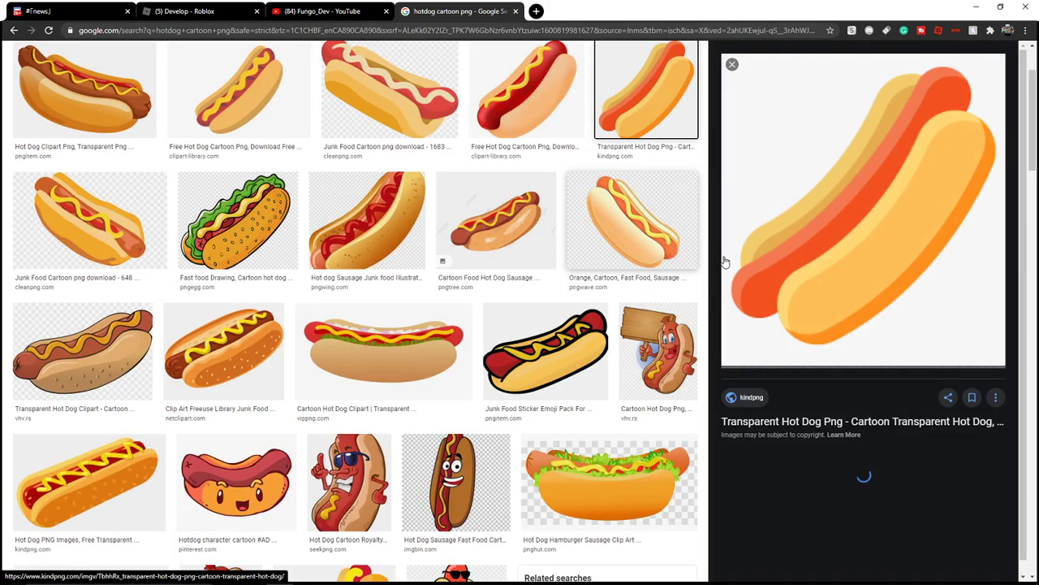
{"action": "right_click", "coordinate": [826, 237]}
{"action": "left_click", "coordinate": [861, 349]}
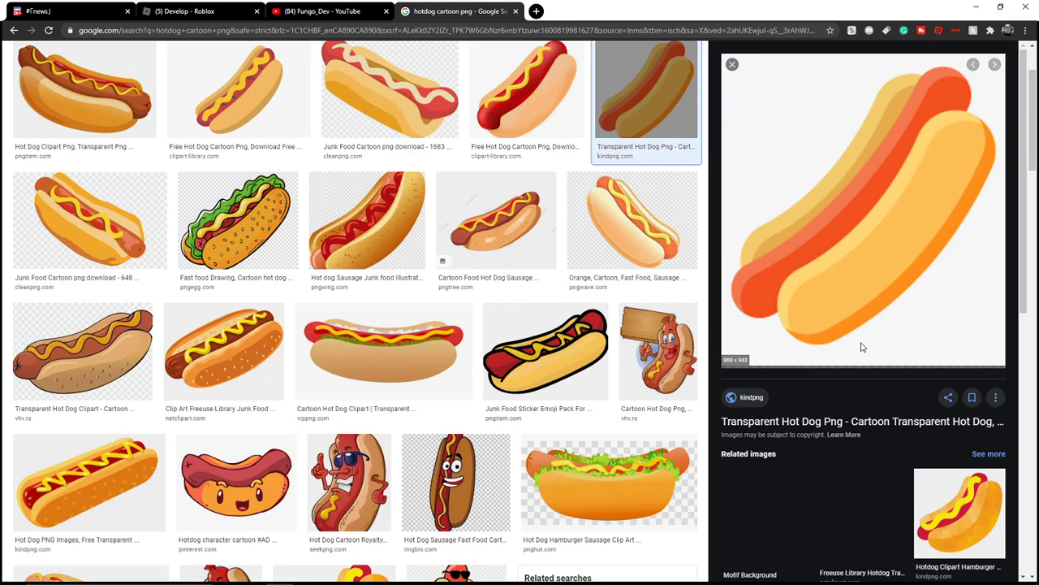
- Paste the hot dog onto a new layer without enlarging the canvas, and scale it down
{"action": "left_click", "coordinate": [438, 575]}
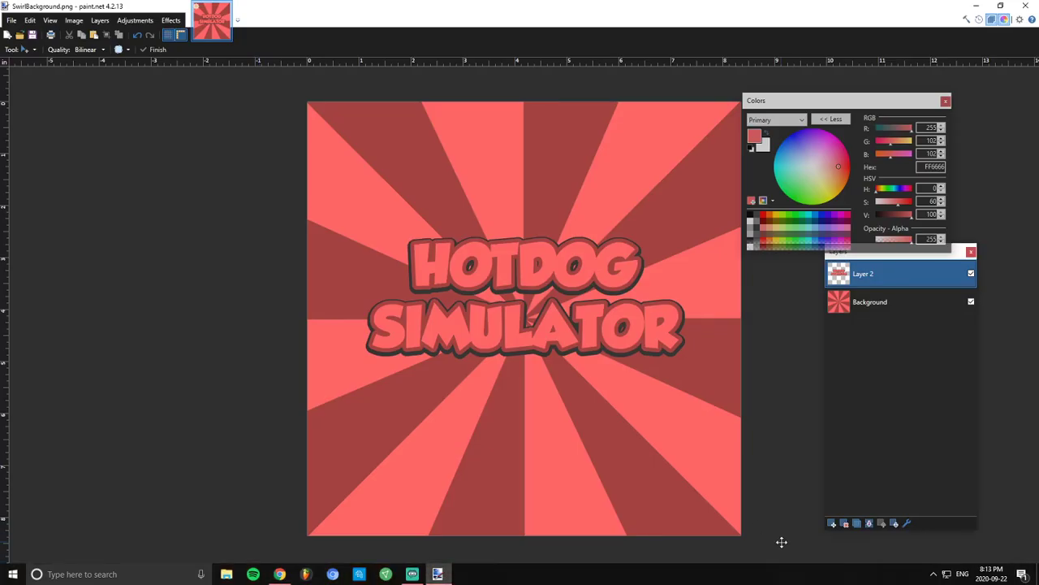
{"action": "left_click", "coordinate": [834, 523]}
{"action": "key", "text": "ctrl+v"}
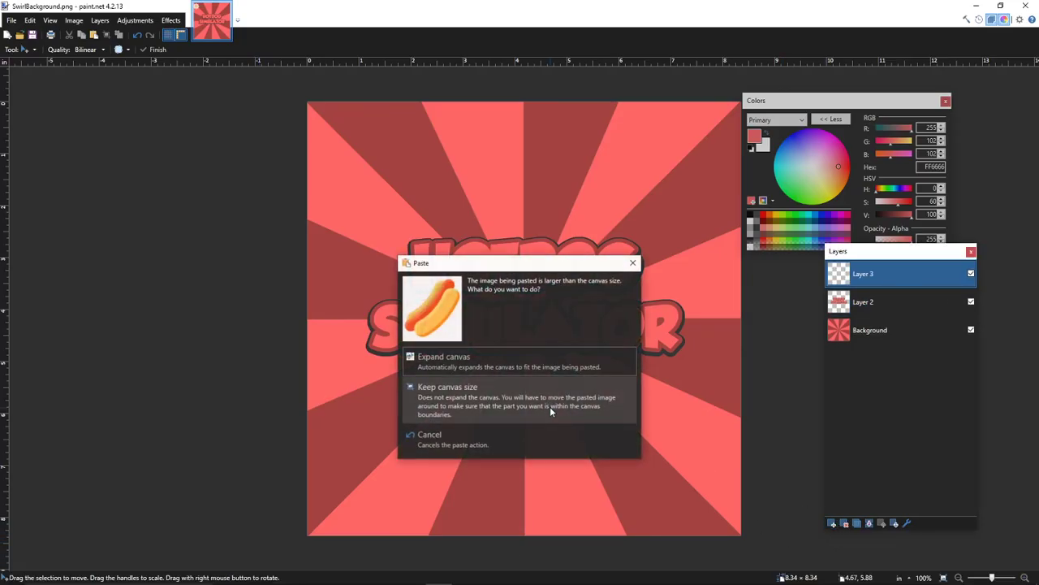
{"action": "left_click", "coordinate": [543, 414]}
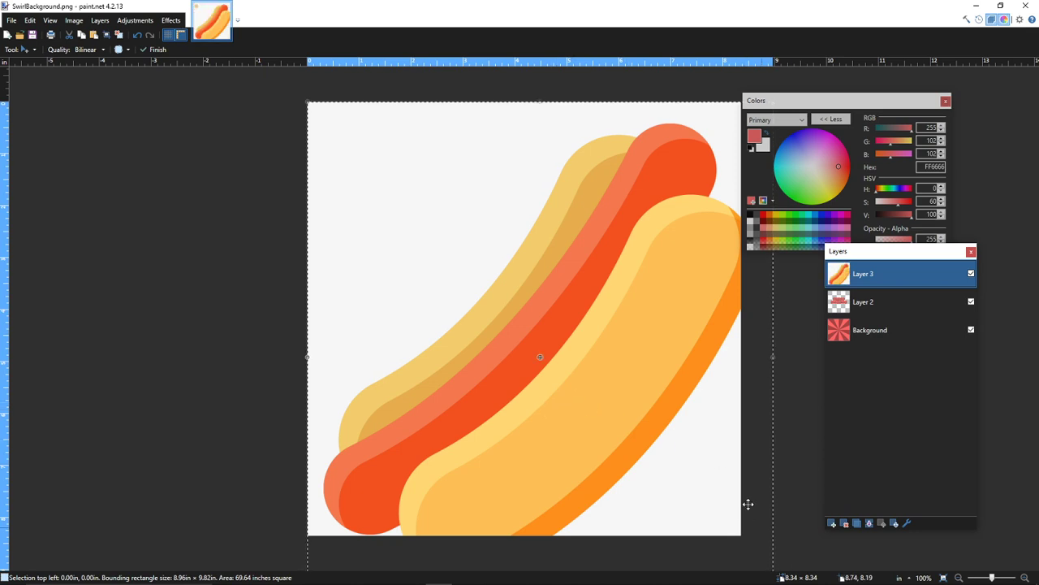
{"action": "scroll", "coordinate": [719, 409], "scroll_direction": "down", "scroll_amount": 1}
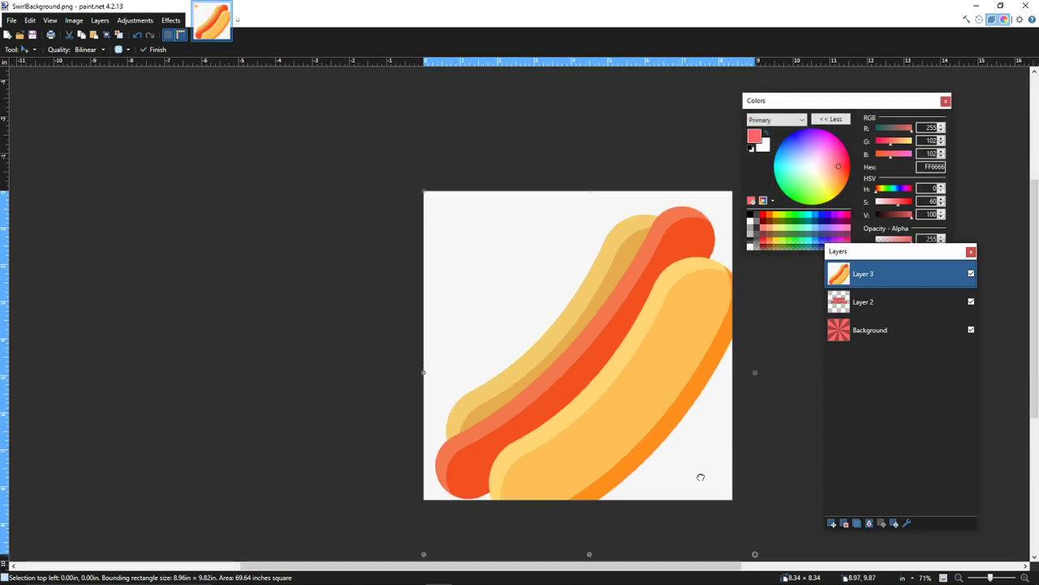
{"action": "left_click_drag", "start_coordinate": [733, 499], "coordinate": [602, 355]}
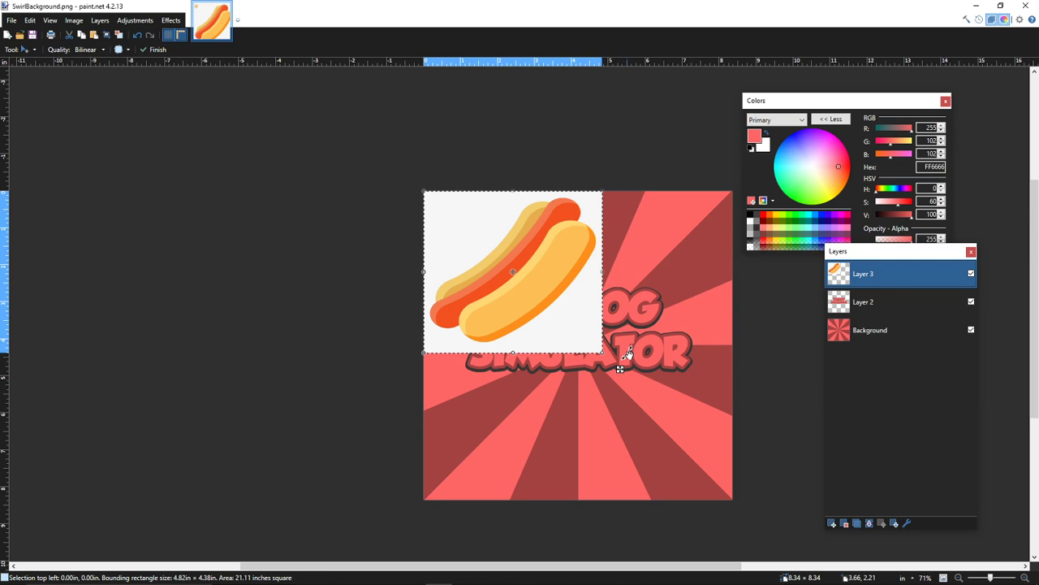
{"action": "left_click_drag", "start_coordinate": [620, 370], "coordinate": [599, 369]}
- Select the hot dog's white background with the Magic Wand and delete it
{"action": "left_click", "coordinate": [25, 49]}
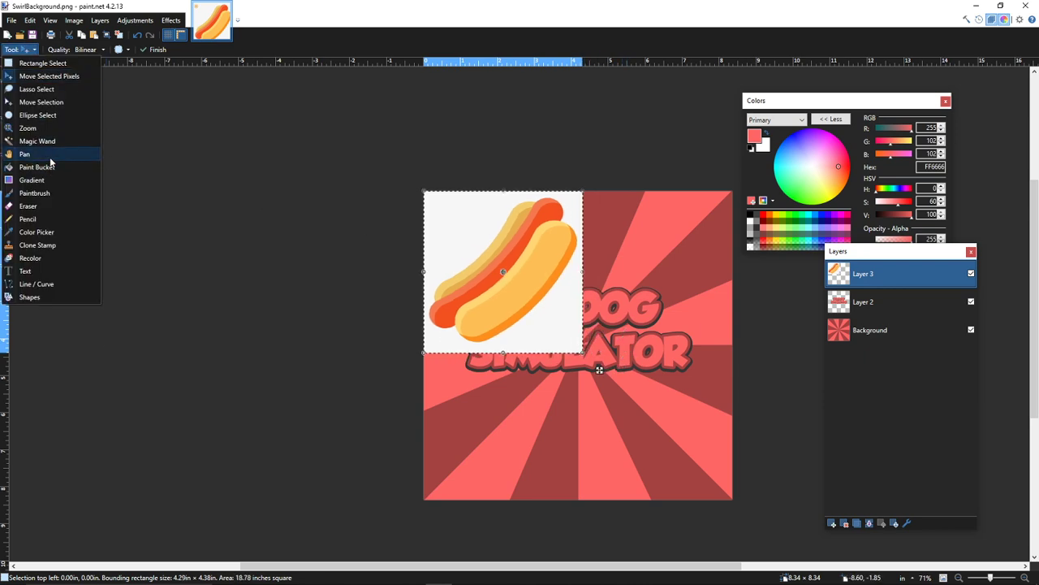
{"action": "left_click", "coordinate": [50, 143]}
{"action": "left_click", "coordinate": [511, 235]}
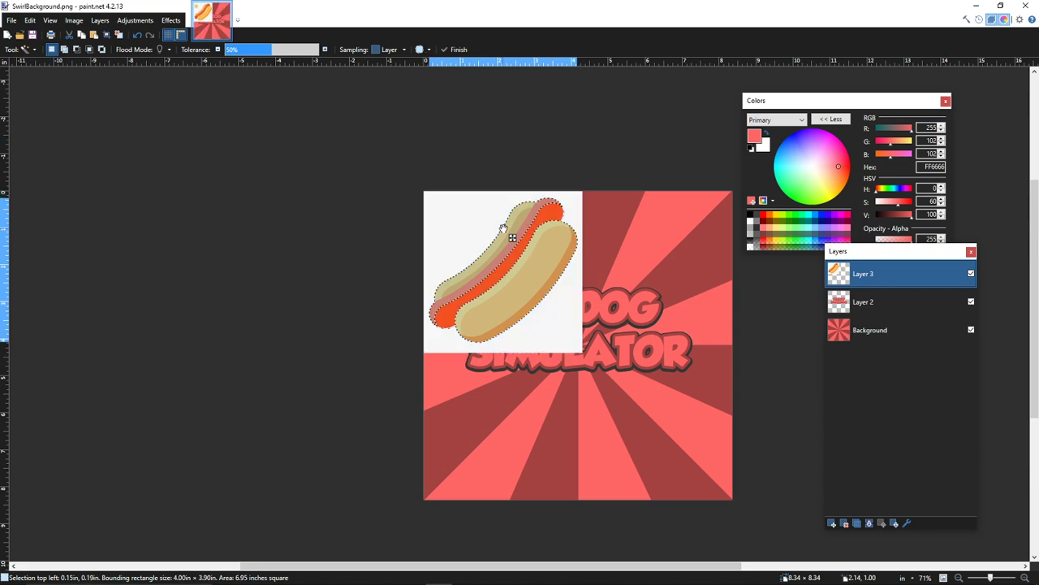
{"action": "left_click", "coordinate": [493, 228]}
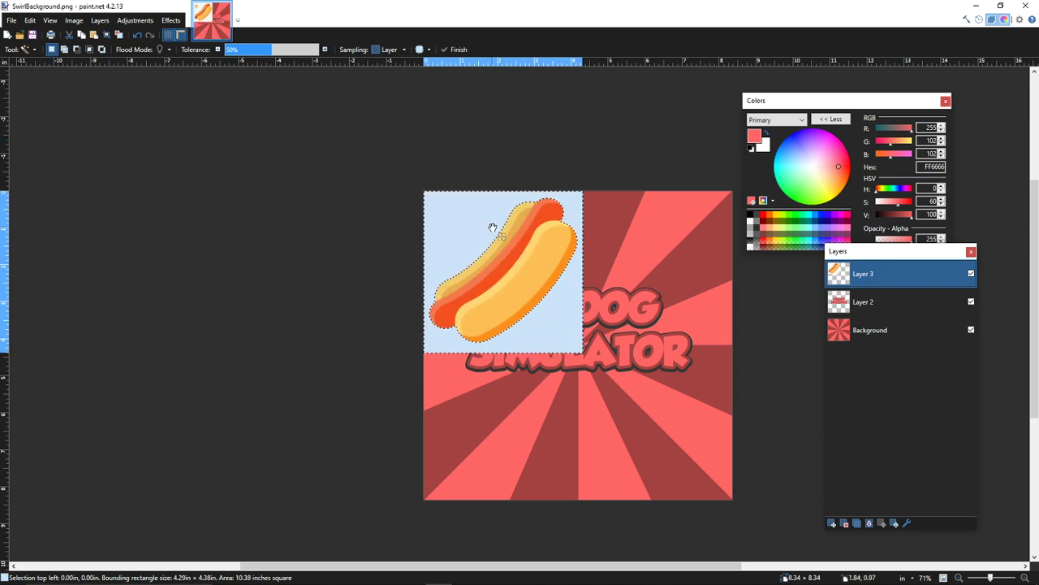
{"action": "key", "text": "Delete"}
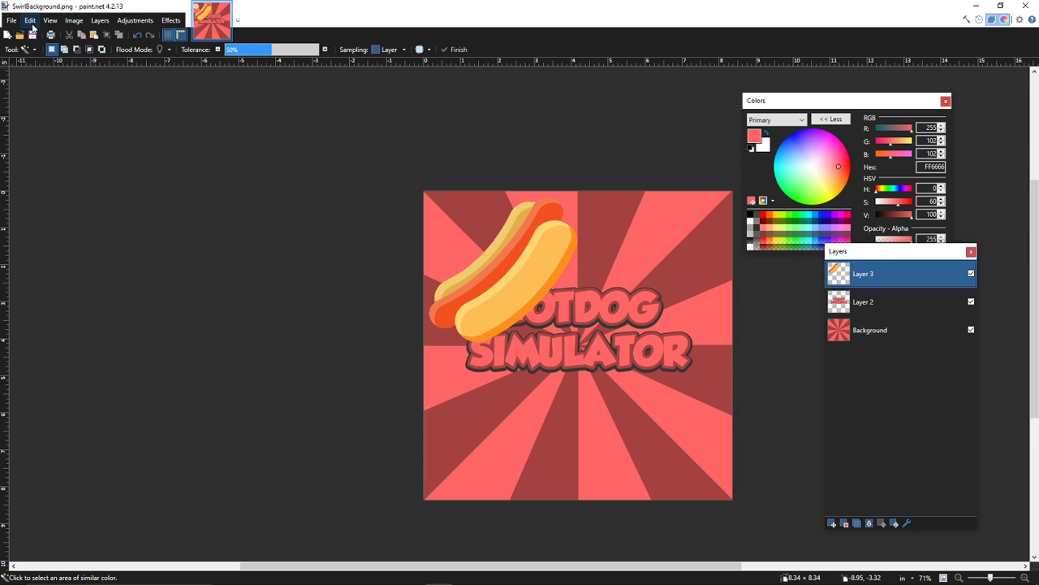
{"action": "left_click", "coordinate": [24, 49]}
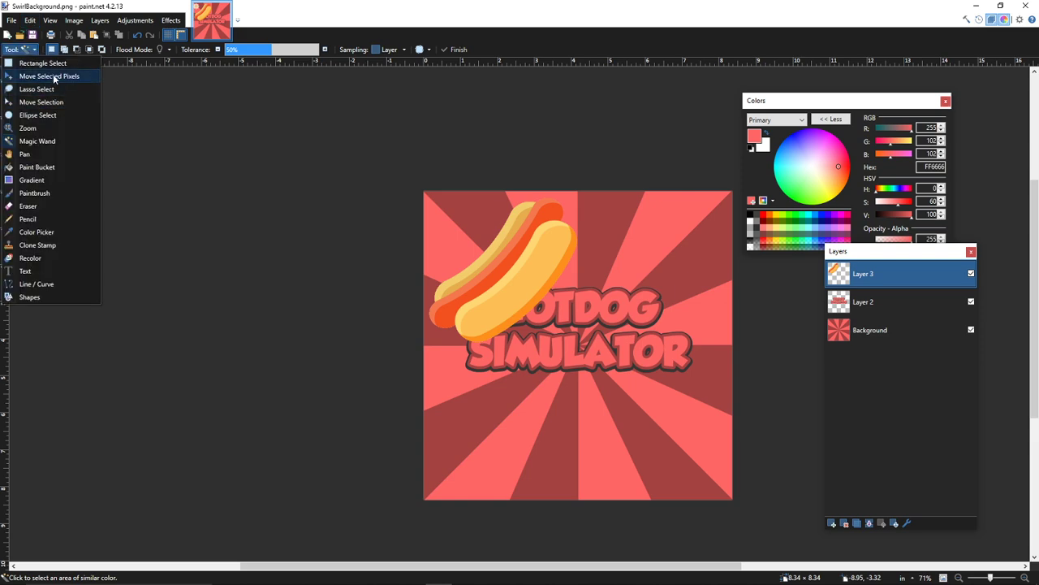
- Move the hot dog down onto the title
{"action": "left_click", "coordinate": [41, 76]}
{"action": "left_click_drag", "start_coordinate": [494, 297], "coordinate": [568, 420]}
{"action": "scroll", "coordinate": [569, 421], "scroll_direction": "up", "scroll_amount": 2}
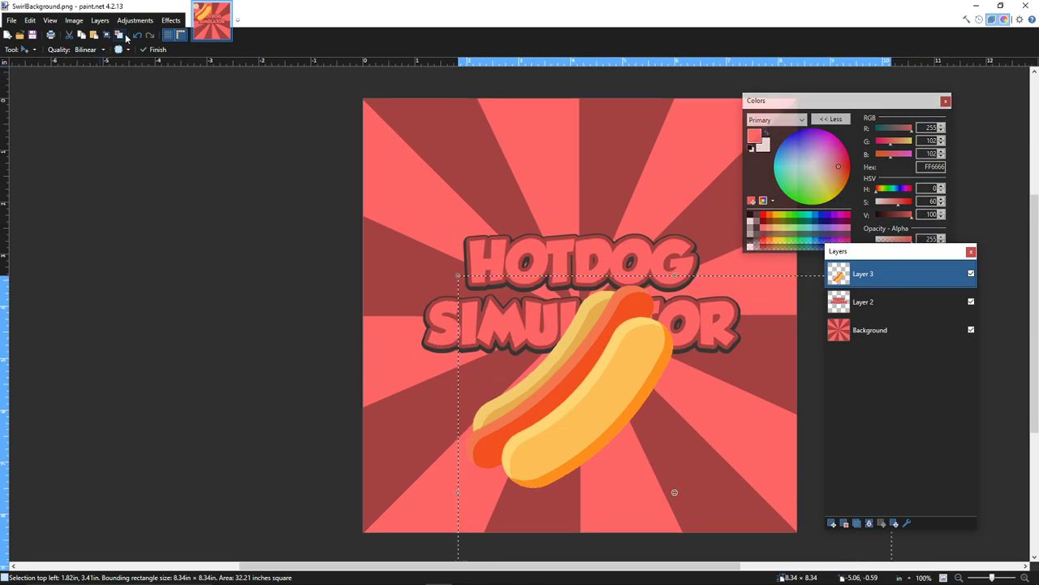
- Outline the hot dog in dark grey with a zero-offset drop shadow, widening radius 9
{"action": "left_click", "coordinate": [170, 21]}
{"action": "mouse_move", "coordinate": [244, 104]}
{"action": "left_click", "coordinate": [317, 103]}
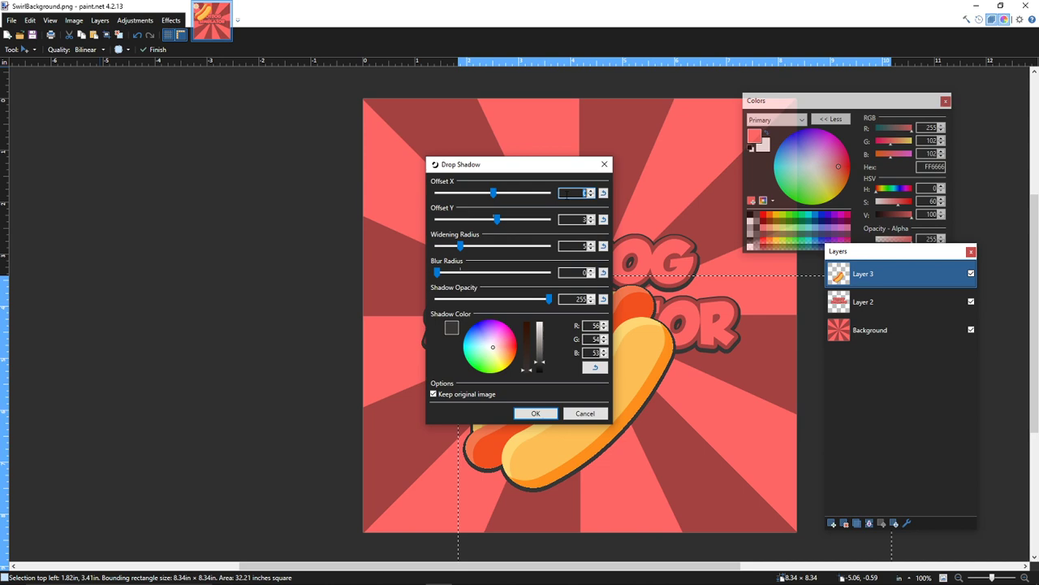
{"action": "left_click_drag", "start_coordinate": [558, 171], "coordinate": [255, 179]}
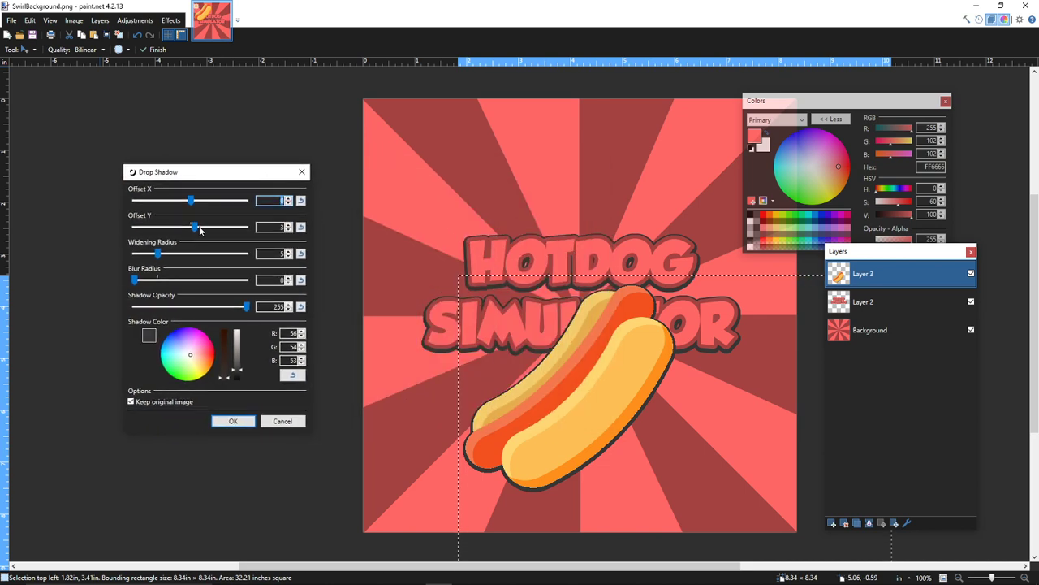
{"action": "left_click_drag", "start_coordinate": [193, 227], "coordinate": [171, 253]}
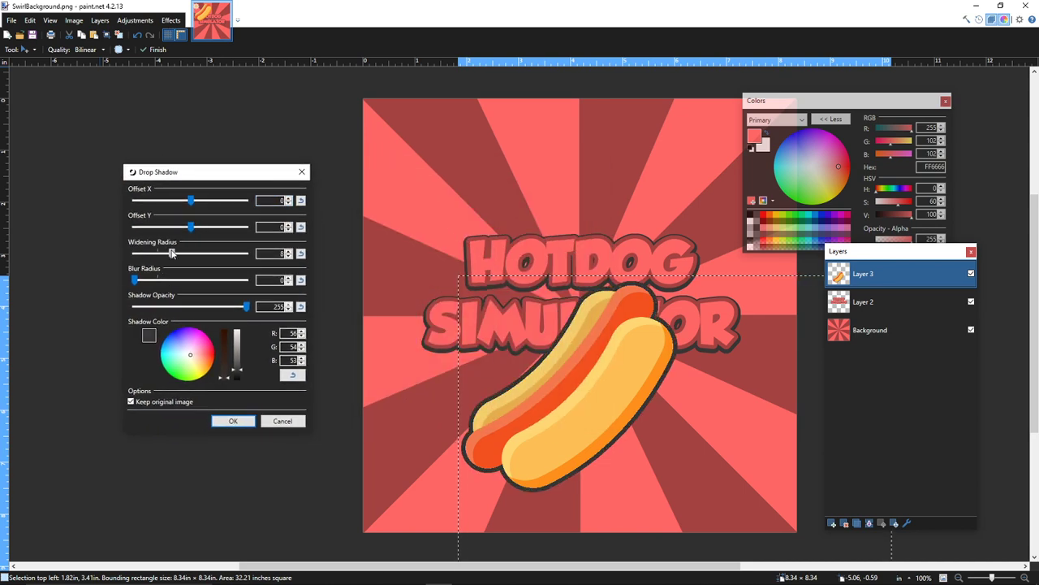
{"action": "left_click", "coordinate": [241, 421]}
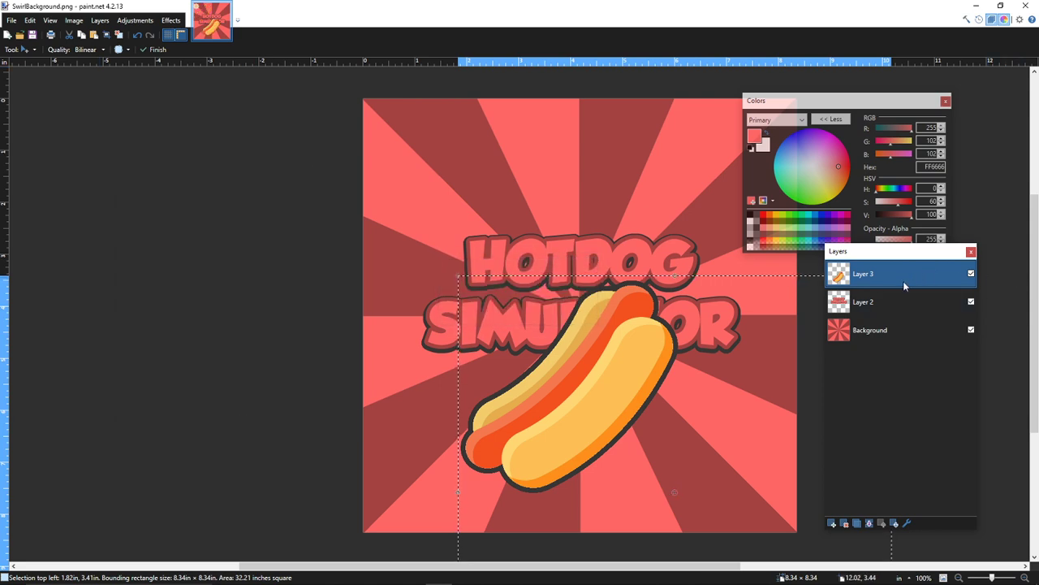
- Put the hot dog layer beneath the title and reposition the hot dog behind it
{"action": "left_click_drag", "start_coordinate": [903, 281], "coordinate": [893, 291]}
{"action": "left_click_drag", "start_coordinate": [619, 318], "coordinate": [615, 331]}
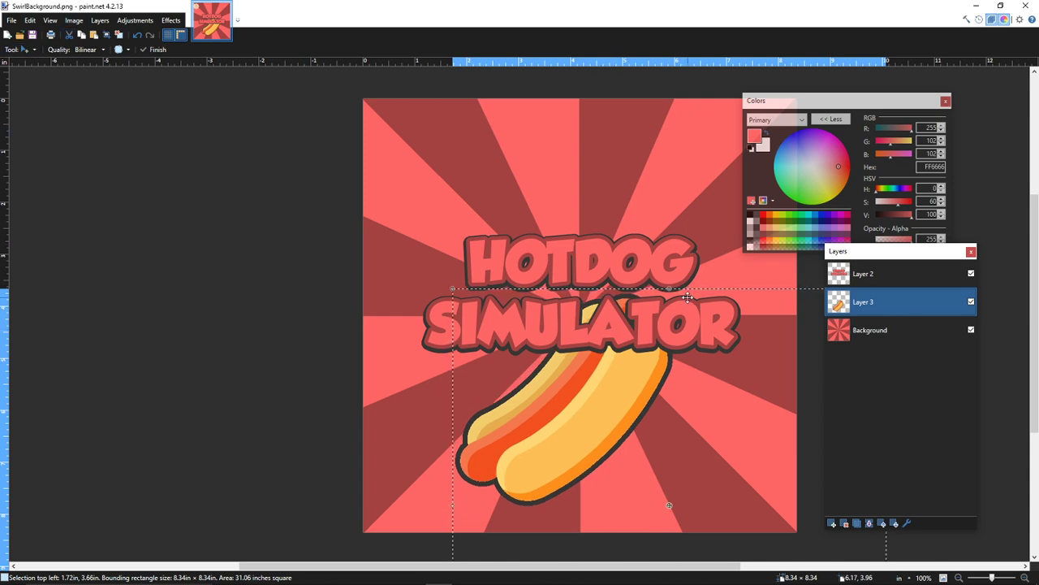
{"action": "left_click_drag", "start_coordinate": [660, 388], "coordinate": [592, 315]}
{"action": "key", "text": "ctrl+d"}
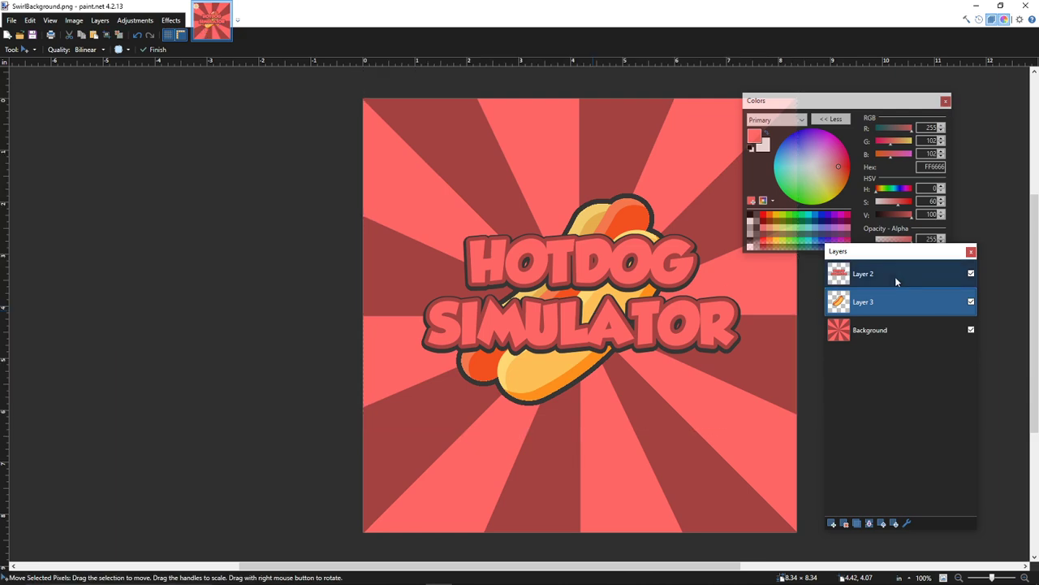
- Merge the title down into the hot dog layer and shift the logo slightly down
{"action": "key", "text": "alt+Page_Up"}
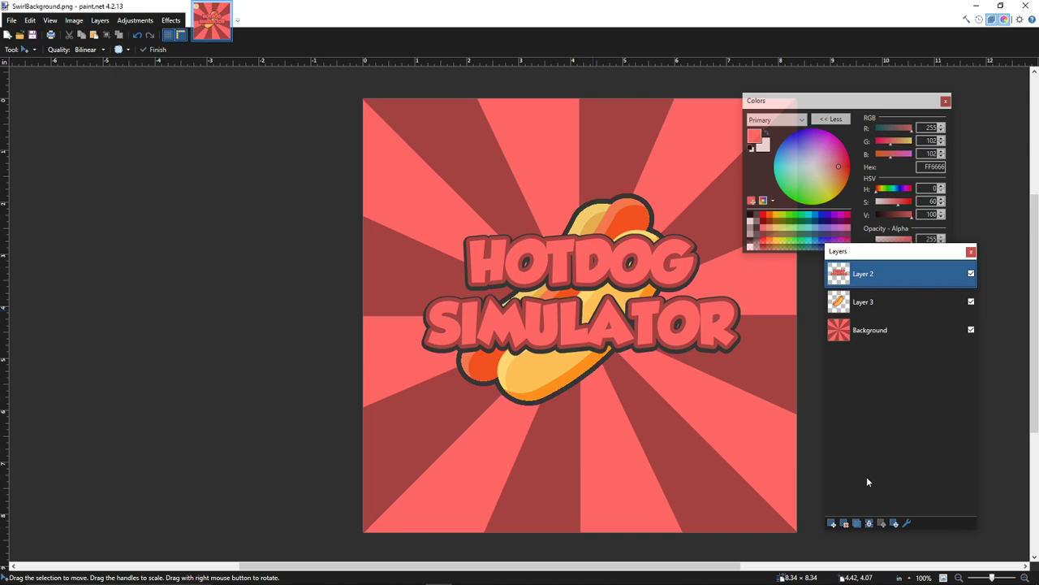
{"action": "left_click", "coordinate": [868, 524]}
{"action": "key", "text": "ctrl+a"}
{"action": "mouse_move", "coordinate": [558, 307]}
{"action": "left_mouse_down"}
{"action": "mouse_move", "coordinate": [542, 325]}
{"action": "mouse_move", "coordinate": [554, 326]}
{"action": "left_mouse_up"}
{"action": "key", "text": "ctrl+d"}
- Surround the merged logo with an off-white drop-shadow outline, widening radius 14
{"action": "left_click", "coordinate": [170, 20]}
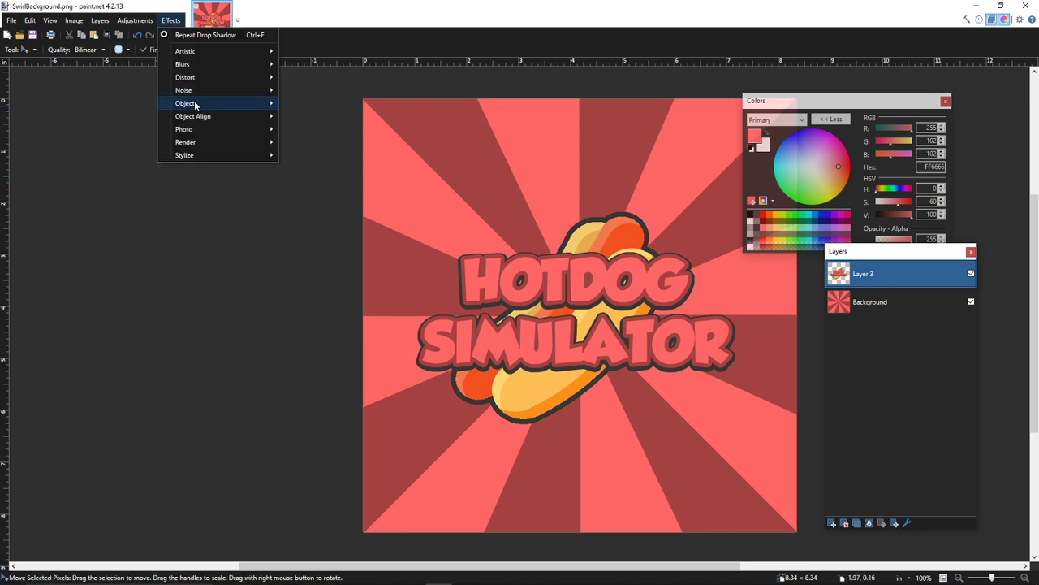
{"action": "left_click", "coordinate": [468, 193]}
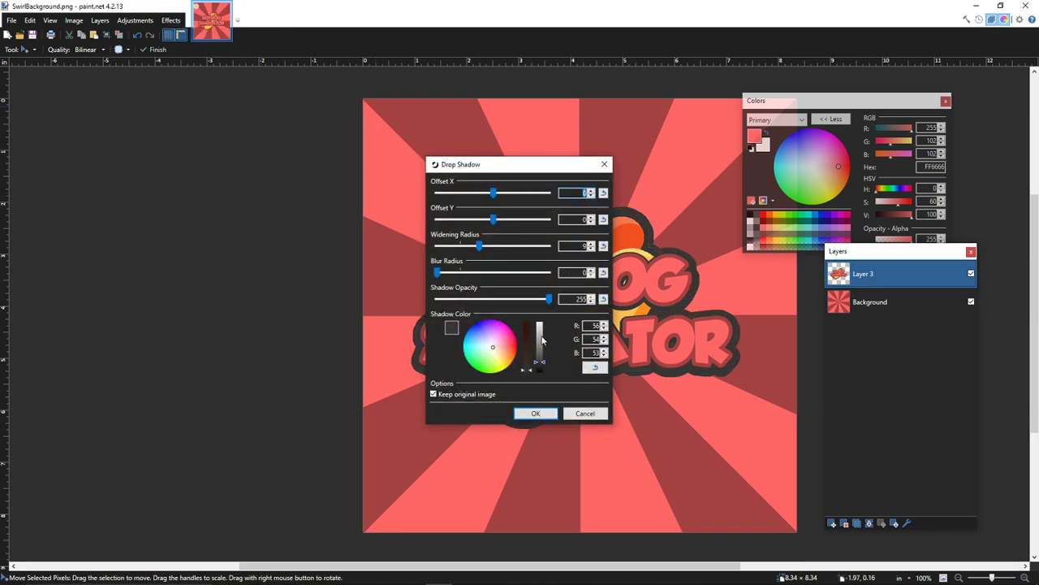
{"action": "left_click_drag", "start_coordinate": [542, 341], "coordinate": [539, 323]}
{"action": "left_click_drag", "start_coordinate": [535, 169], "coordinate": [291, 160]}
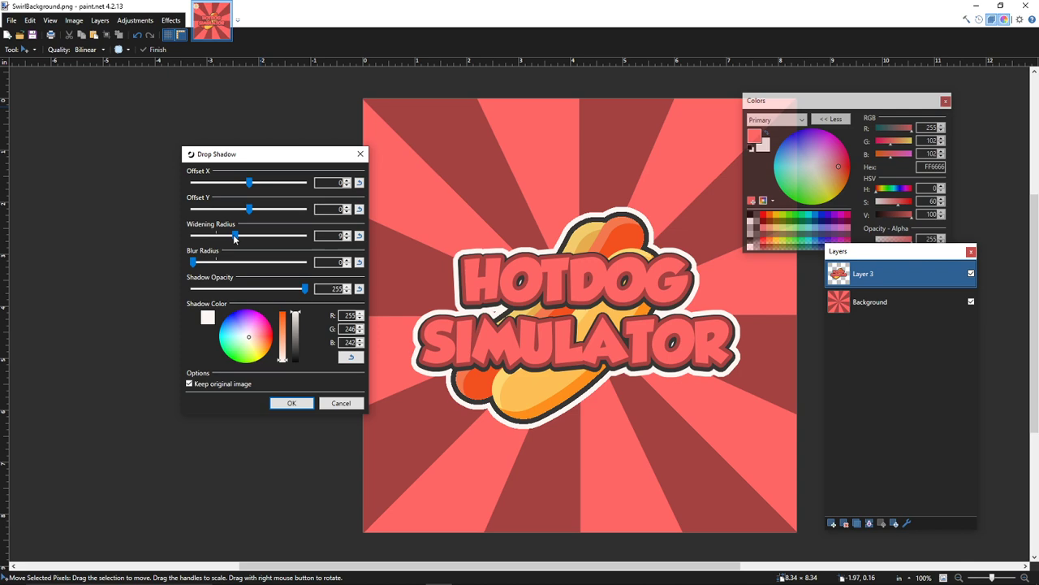
{"action": "left_click_drag", "start_coordinate": [240, 239], "coordinate": [260, 237]}
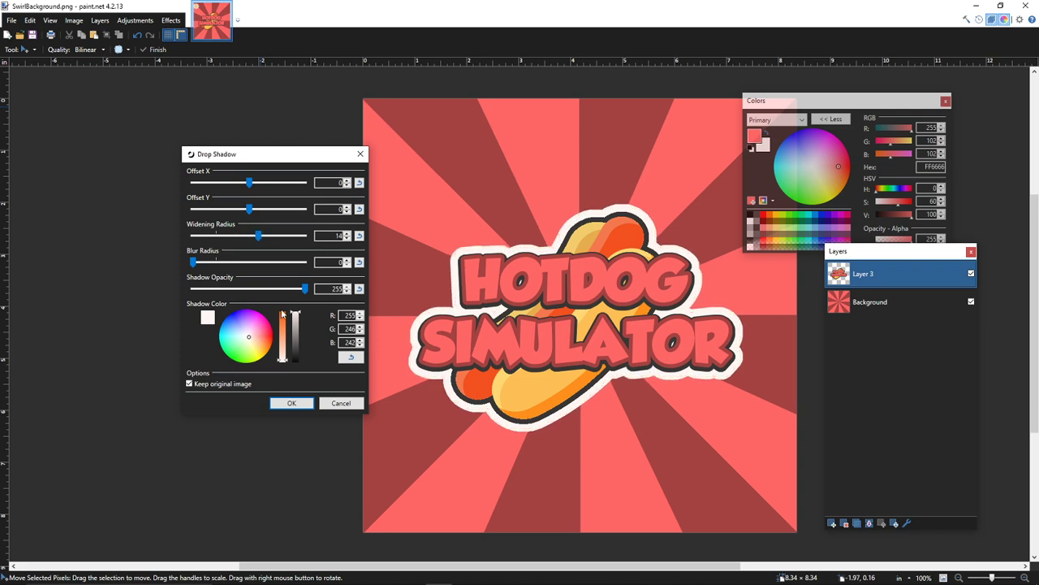
{"action": "left_click", "coordinate": [293, 402]}
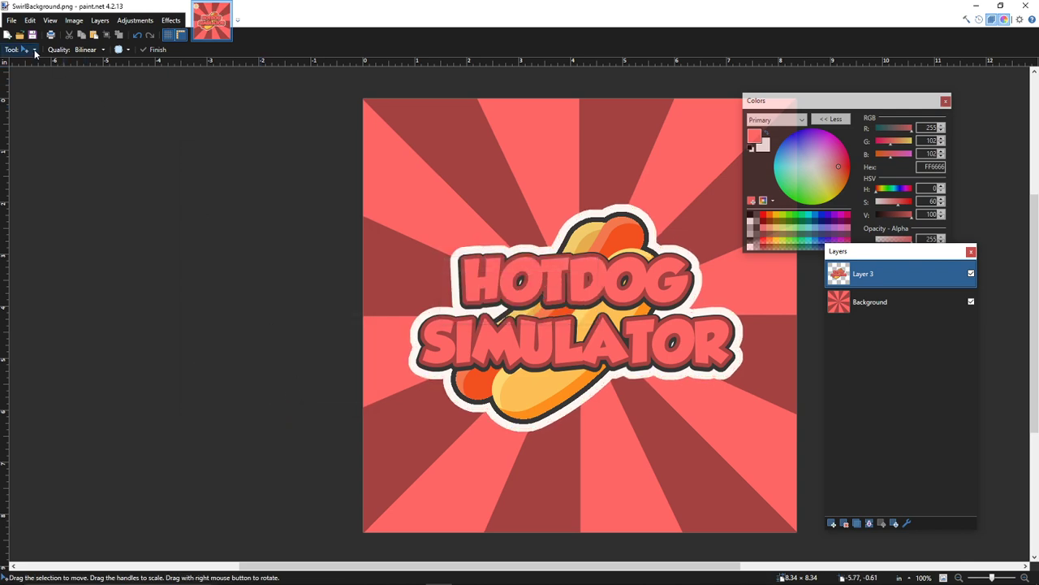
- Select all and scale the merged logo up slightly by its corner handle, then deselect
{"action": "key", "text": "ctrl+a"}
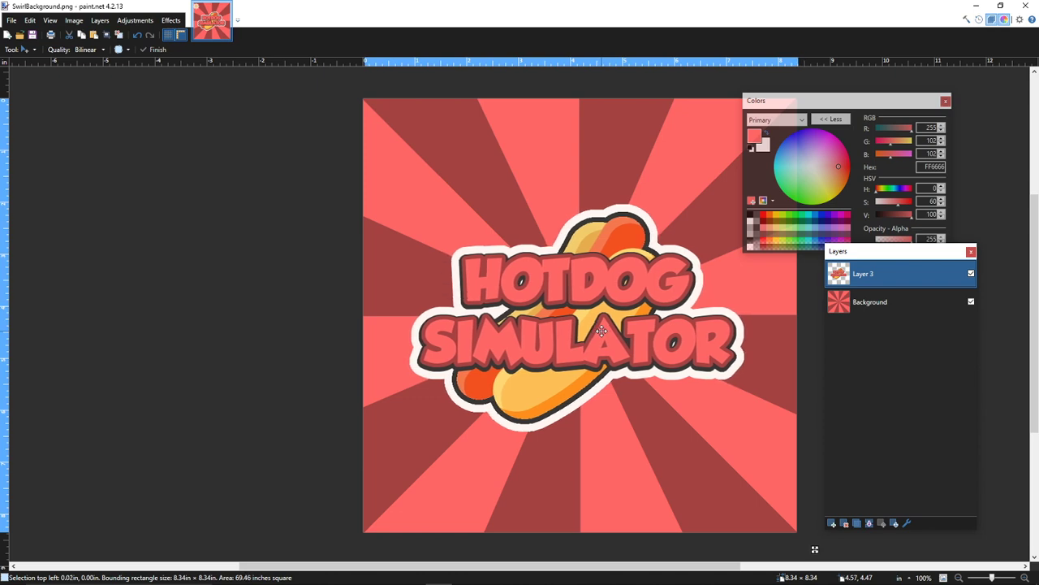
{"action": "key", "text": "ctrl+d"}
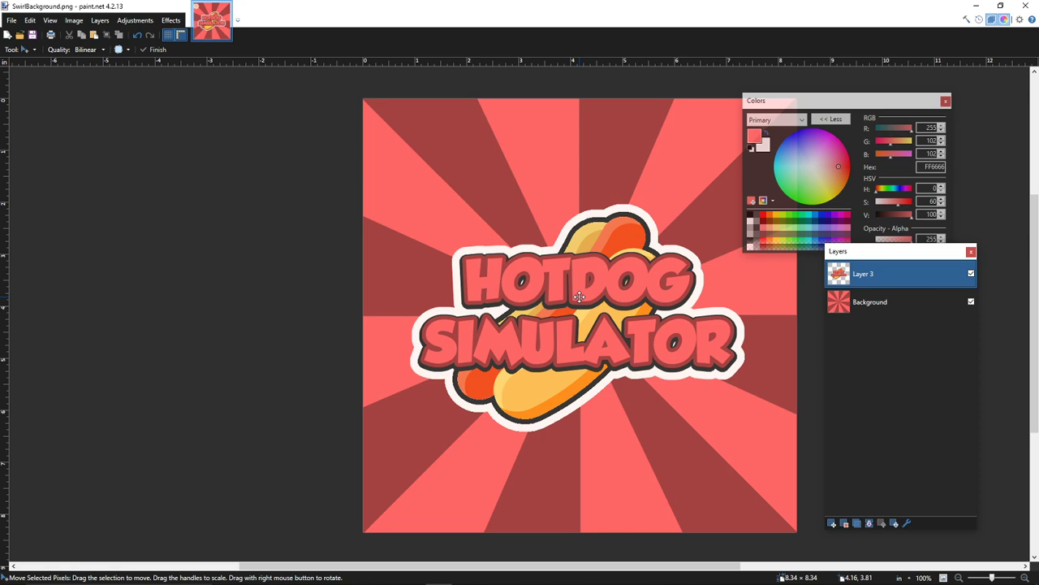
{"action": "key", "text": "ctrl+a"}
{"action": "scroll", "coordinate": [775, 495], "scroll_direction": "down", "scroll_amount": 2, "text": "ctrl"}
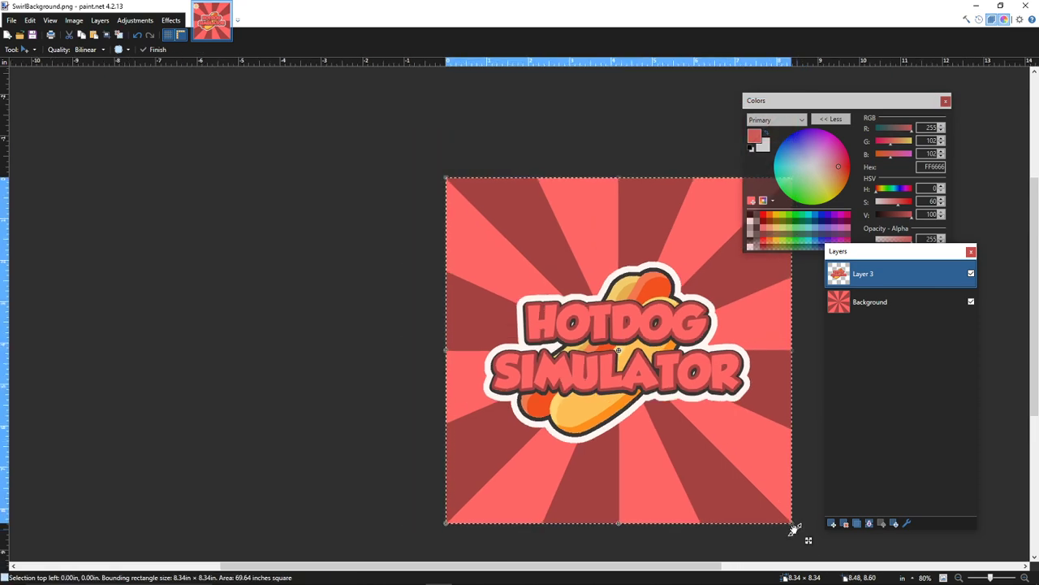
{"action": "left_click_drag", "start_coordinate": [812, 540], "coordinate": [648, 388]}
{"action": "key", "text": "ctrl+d"}
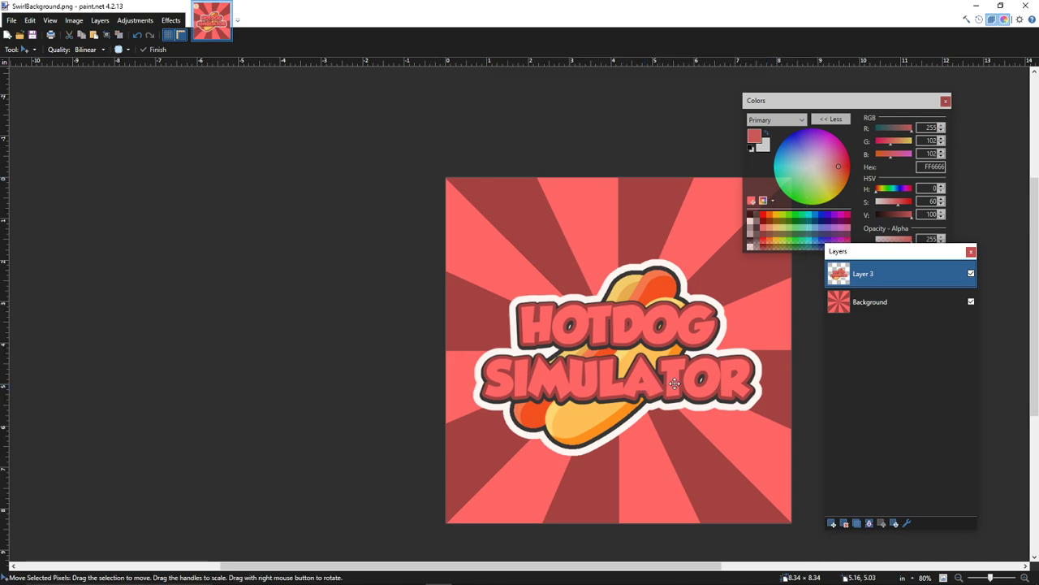
{"action": "scroll", "coordinate": [677, 383], "scroll_direction": "up", "scroll_amount": 1, "text": "ctrl"}
{"action": "scroll", "coordinate": [676, 383], "scroll_direction": "right", "scroll_amount": 2}
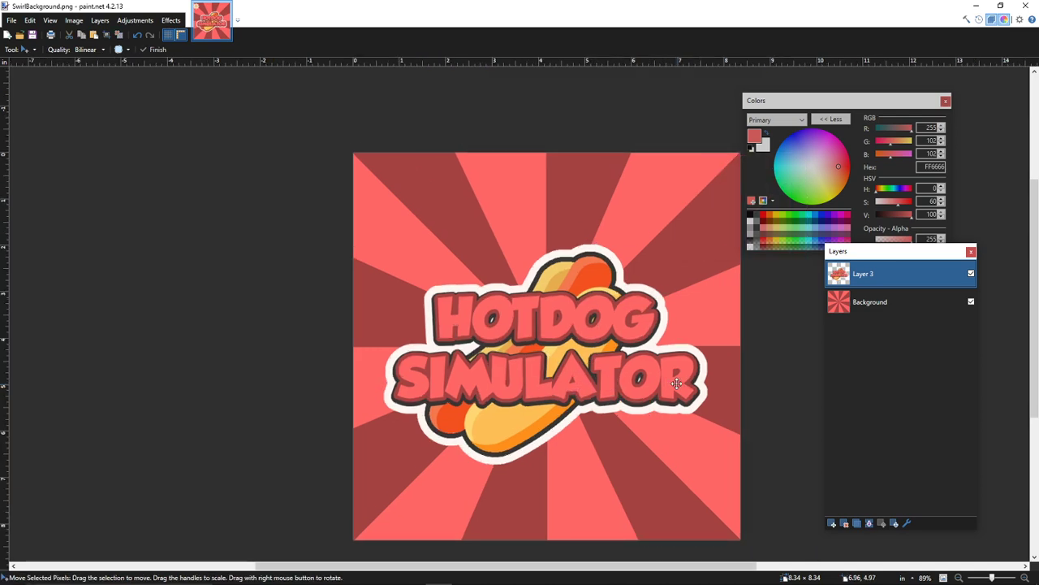
{"action": "scroll", "coordinate": [676, 383], "scroll_direction": "up", "scroll_amount": 1, "text": "ctrl"}
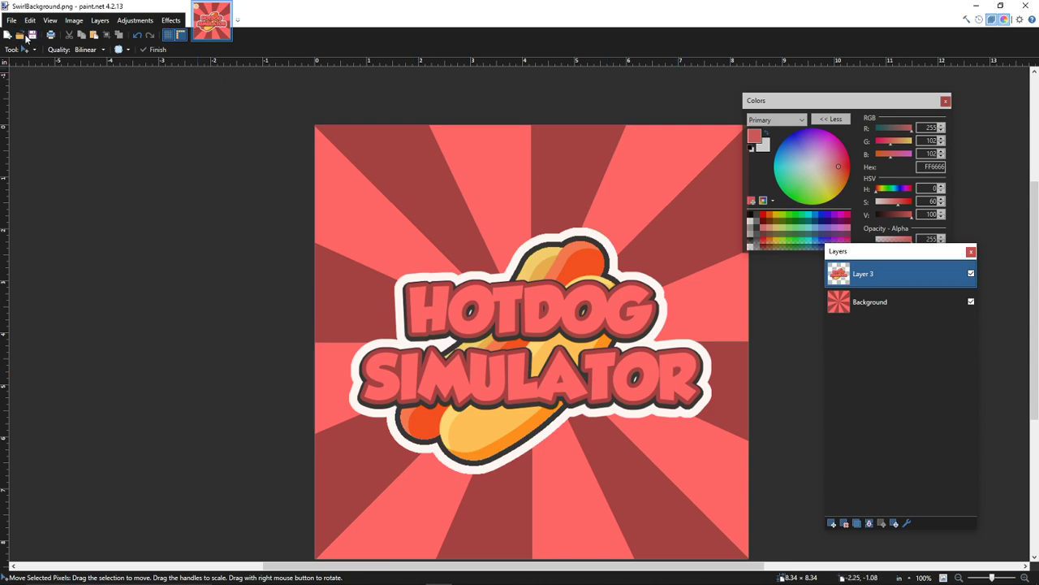
- Open Icon.png from the SwordCombatSim folder as a new image
{"action": "left_click", "coordinate": [24, 36]}
{"action": "double_click", "coordinate": [487, 240]}
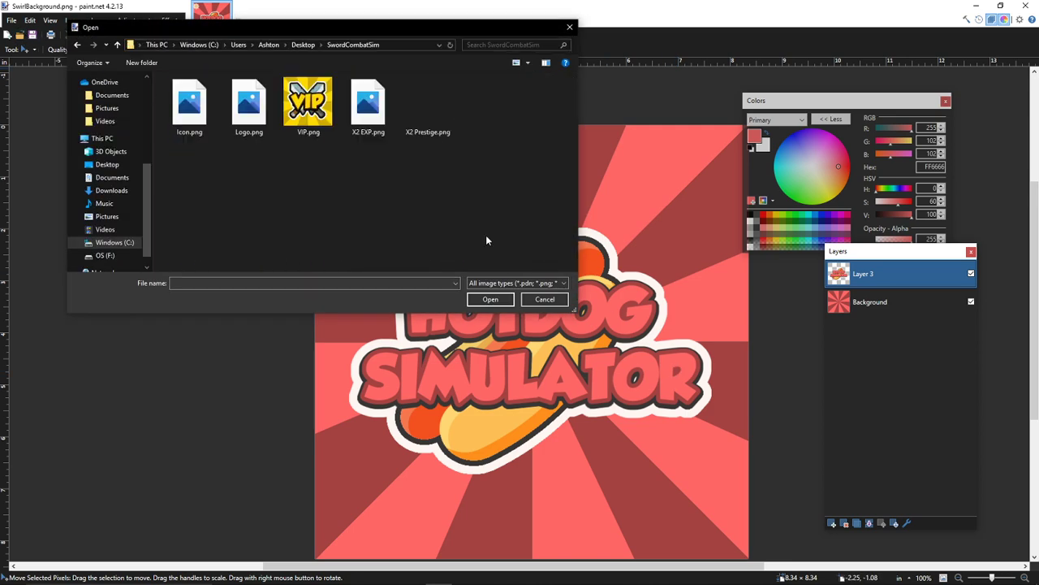
{"action": "left_click", "coordinate": [195, 117]}
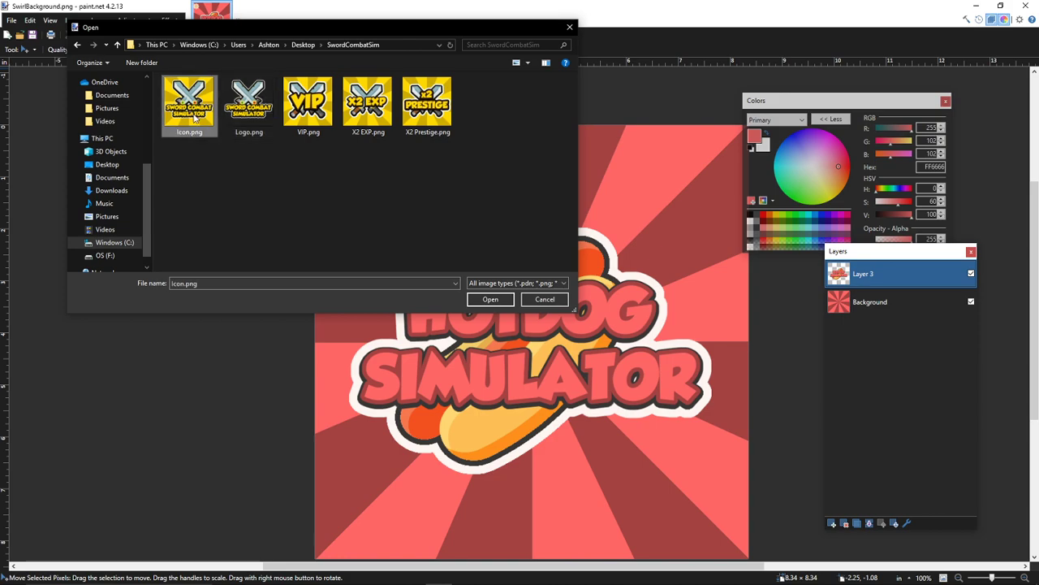
{"action": "left_click", "coordinate": [490, 298]}
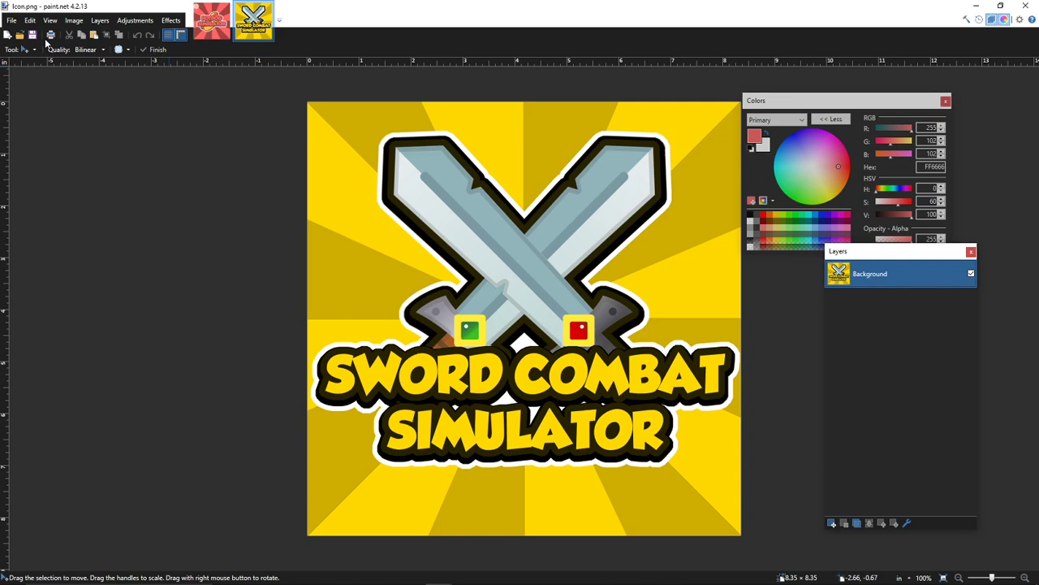
- Open Banner.png from the YtArtStuff folder, then return to the SwirlBackground image
{"action": "left_click", "coordinate": [11, 20]}
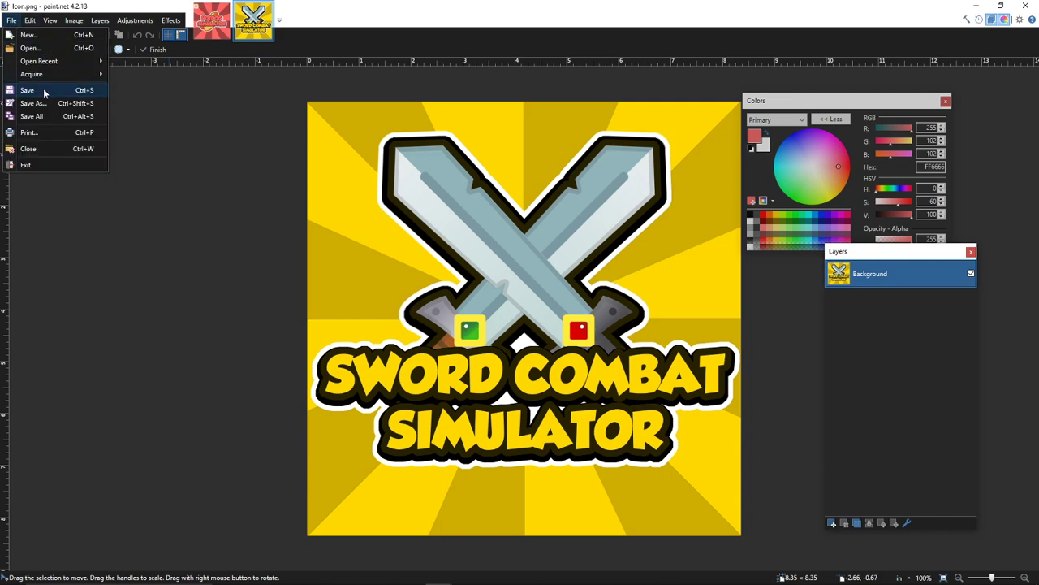
{"action": "left_click", "coordinate": [47, 53]}
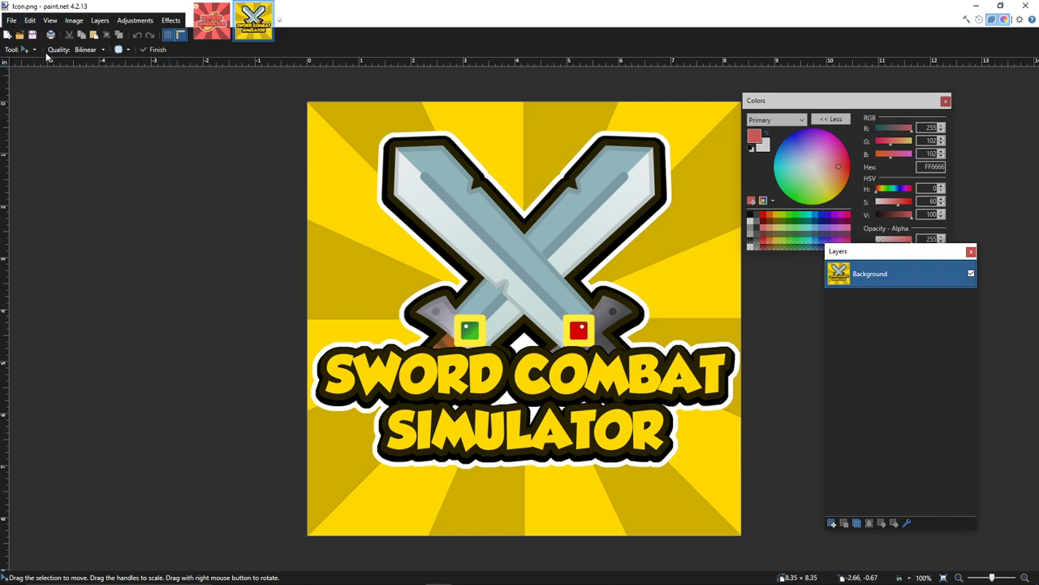
{"action": "left_click", "coordinate": [302, 46]}
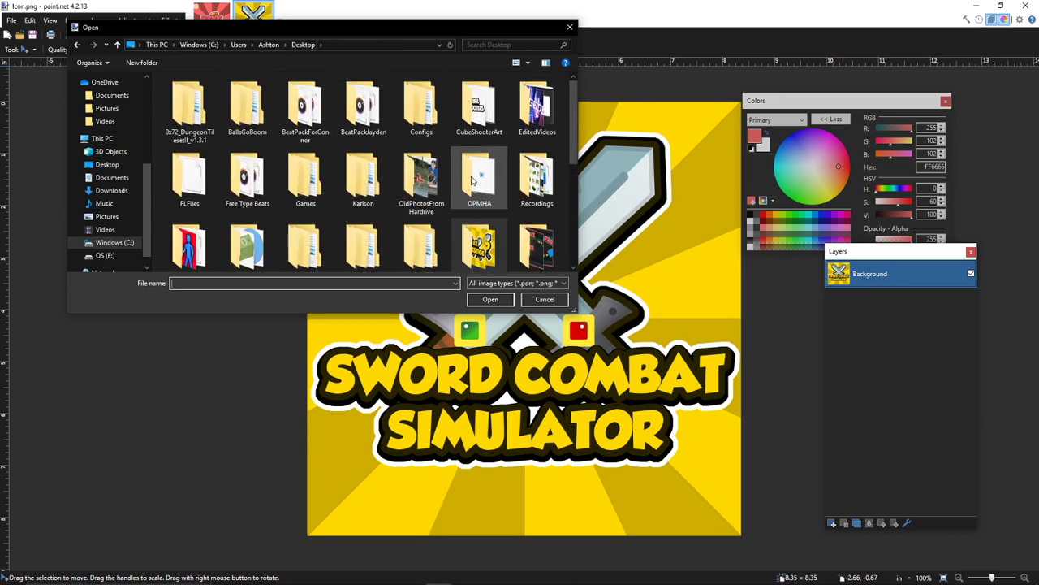
{"action": "scroll", "coordinate": [473, 180], "scroll_direction": "down", "scroll_amount": 2}
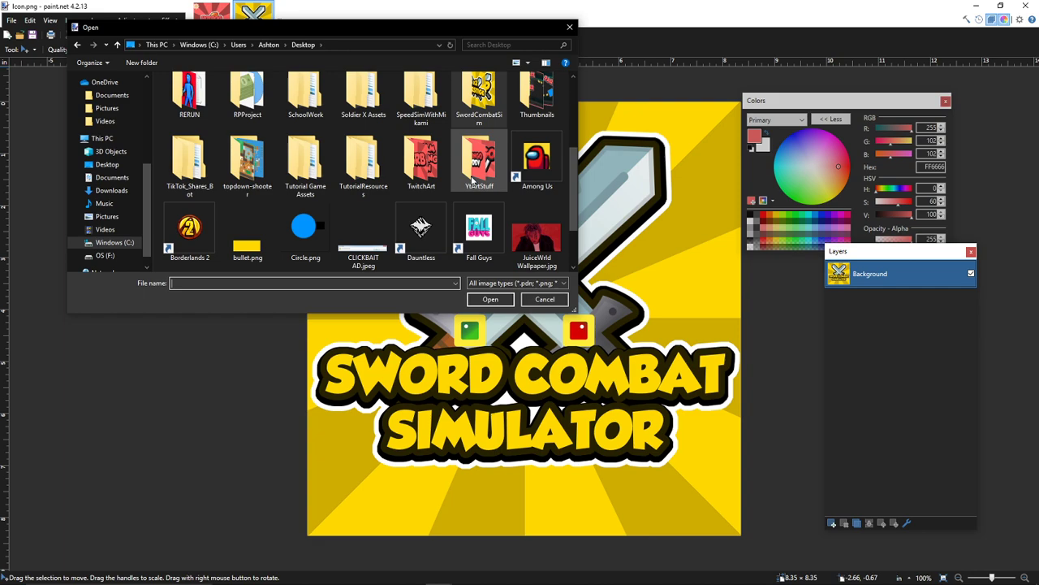
{"action": "double_click", "coordinate": [480, 173]}
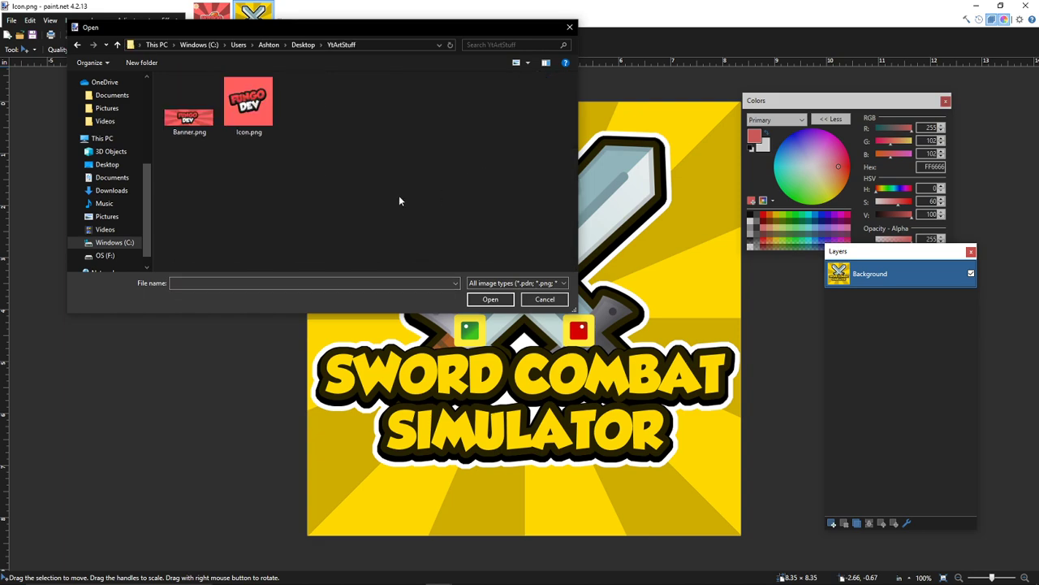
{"action": "left_click", "coordinate": [199, 129]}
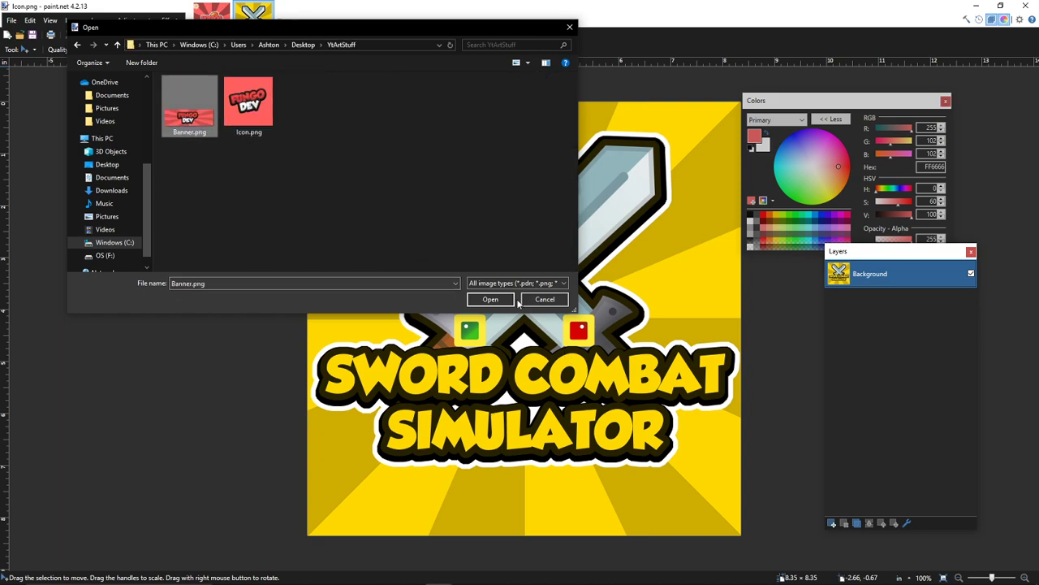
{"action": "left_click", "coordinate": [491, 299]}
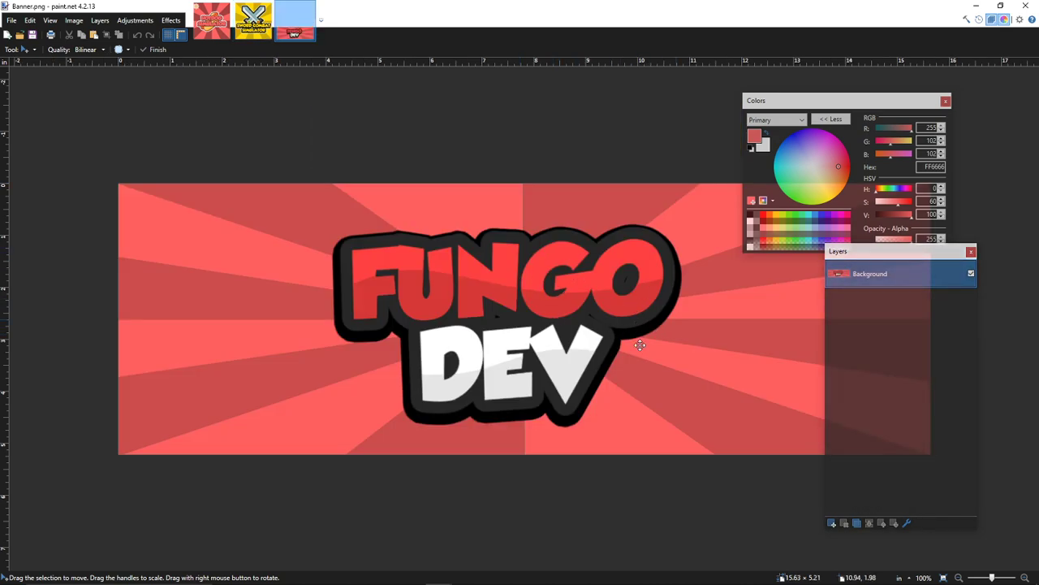
{"action": "left_click", "coordinate": [235, 34]}
{"action": "left_click", "coordinate": [214, 30]}
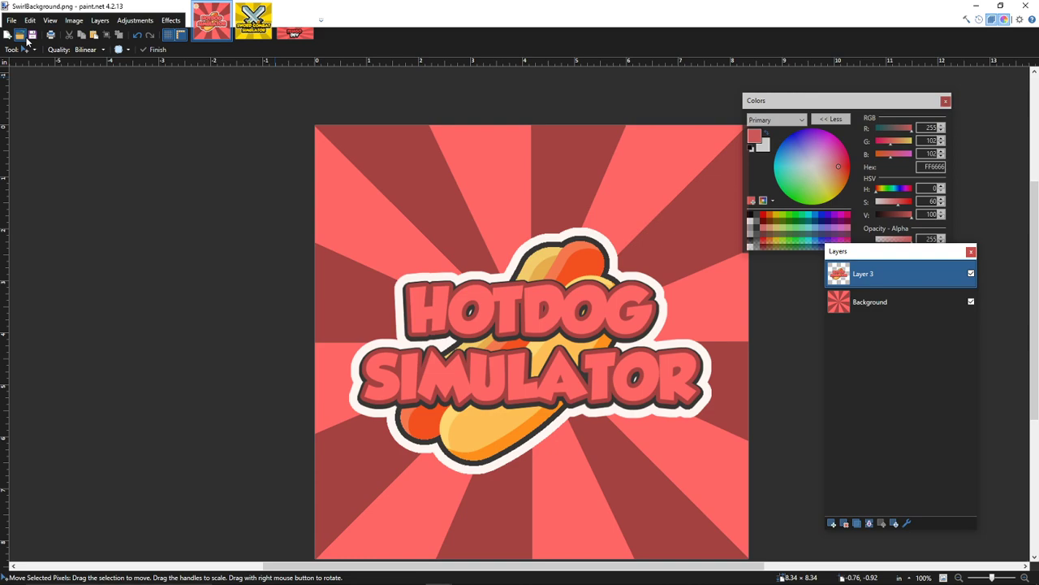
- Open SwirlBackground.png from the Desktop as a new image
{"action": "left_click", "coordinate": [22, 37]}
{"action": "left_click", "coordinate": [304, 43]}
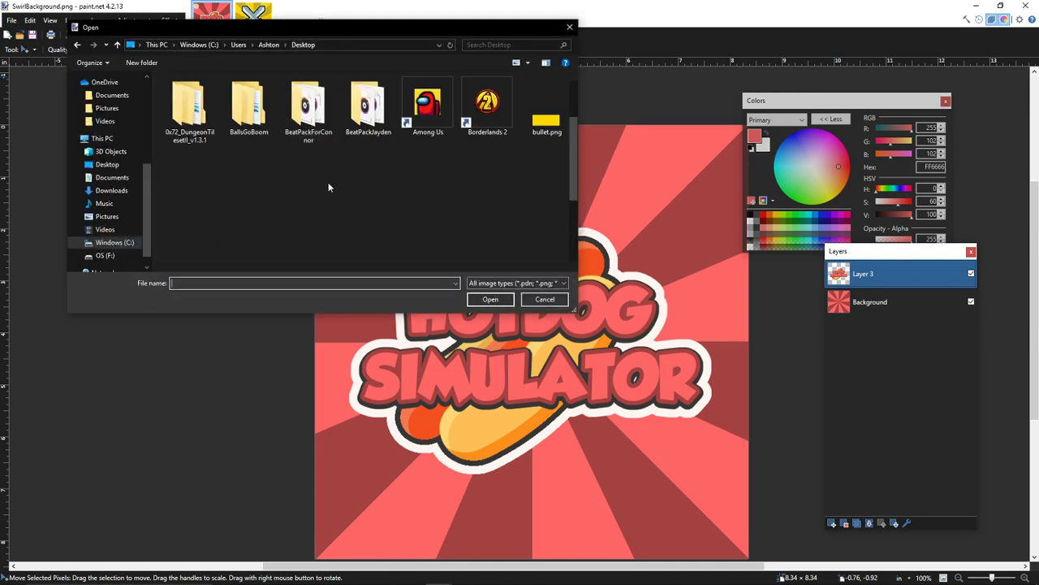
{"action": "left_click", "coordinate": [325, 224]}
{"action": "left_click", "coordinate": [471, 297]}
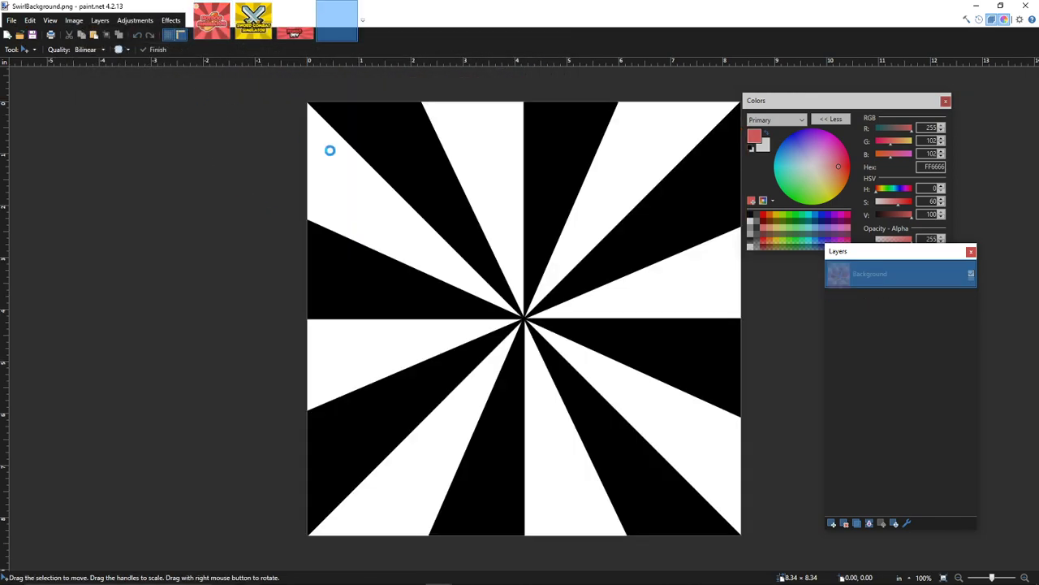
- Paint-bucket the white wedges yellow FFD800 and the black wedges dark gold A58A00
{"action": "left_click", "coordinate": [24, 49]}
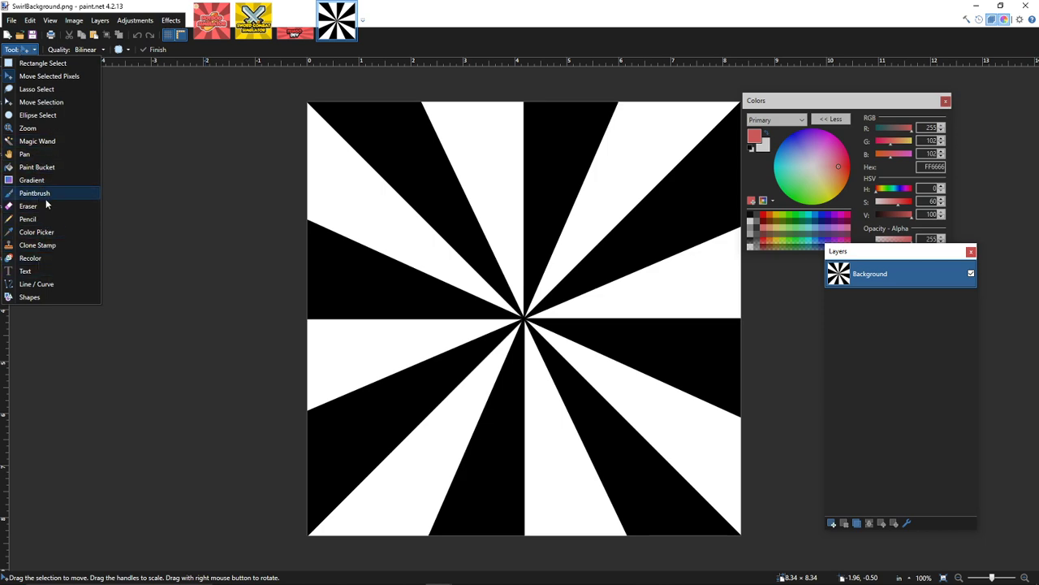
{"action": "left_click", "coordinate": [51, 167]}
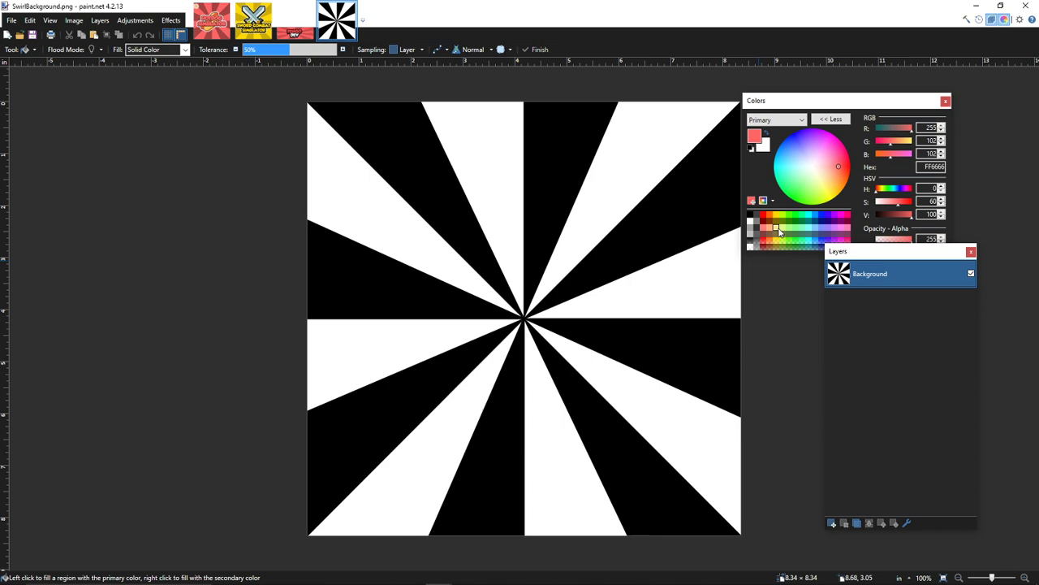
{"action": "left_click", "coordinate": [778, 216]}
{"action": "left_click", "coordinate": [689, 147]}
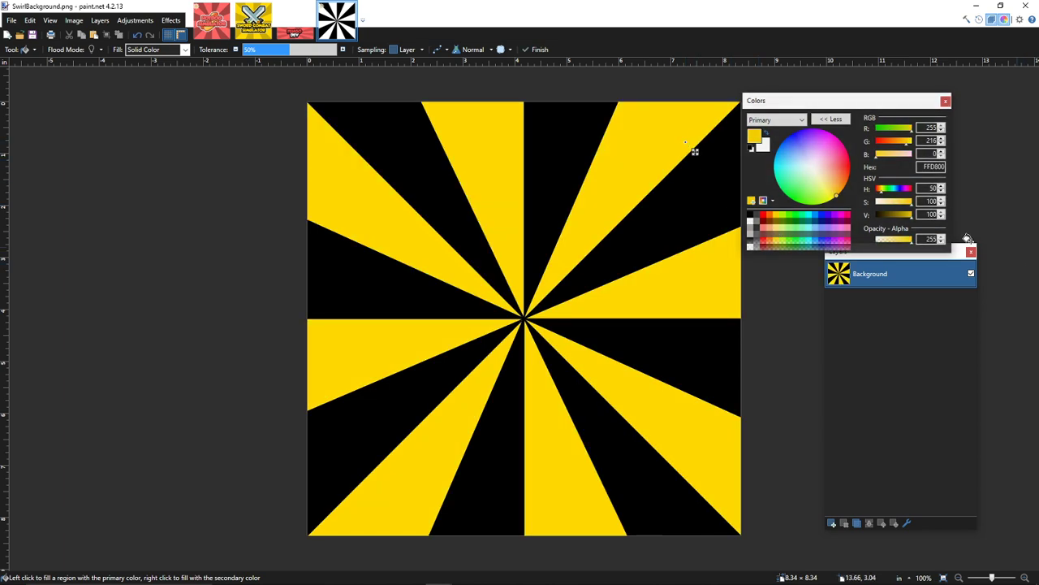
{"action": "left_click_drag", "start_coordinate": [912, 215], "coordinate": [897, 215]}
{"action": "left_click", "coordinate": [696, 210]}
{"action": "left_click", "coordinate": [710, 215]}
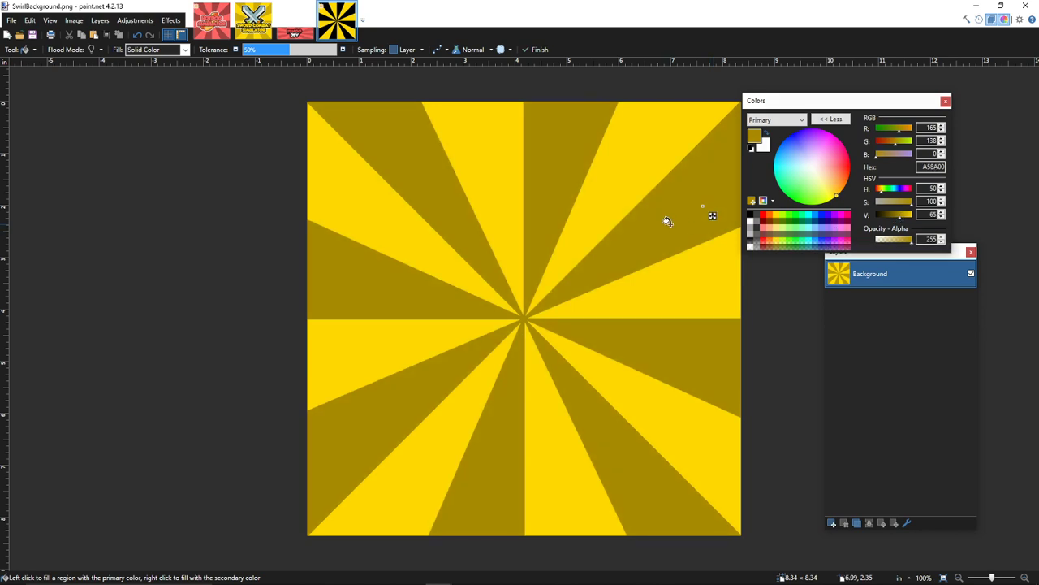
{"action": "left_click", "coordinate": [26, 50]}
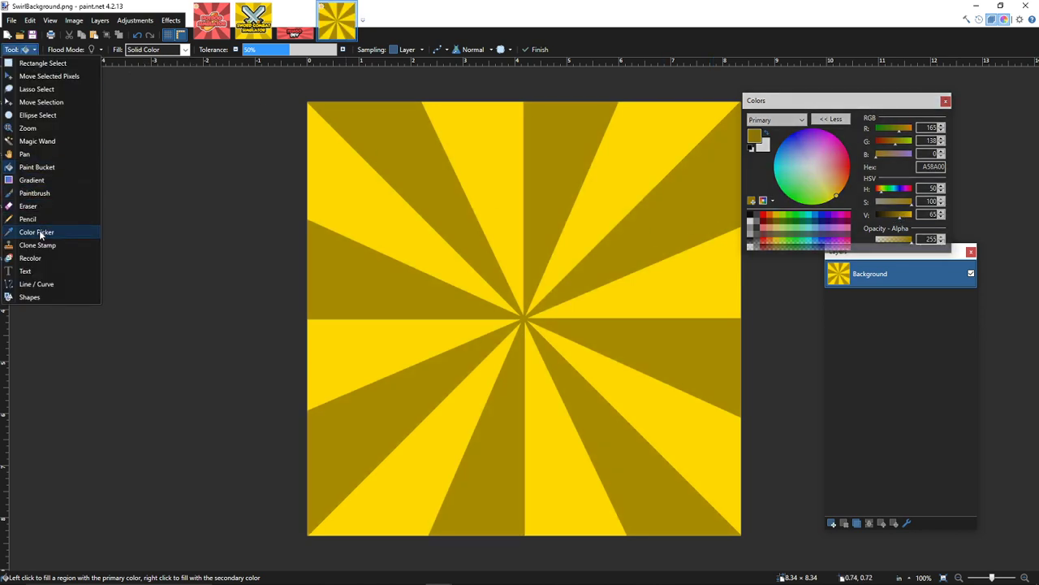
- Type a trial 'VIP', then sample the wedge's bright yellow and add a new layer
{"action": "left_click", "coordinate": [26, 270]}
{"action": "left_click", "coordinate": [439, 241]}
{"action": "type", "text": "VIP"}
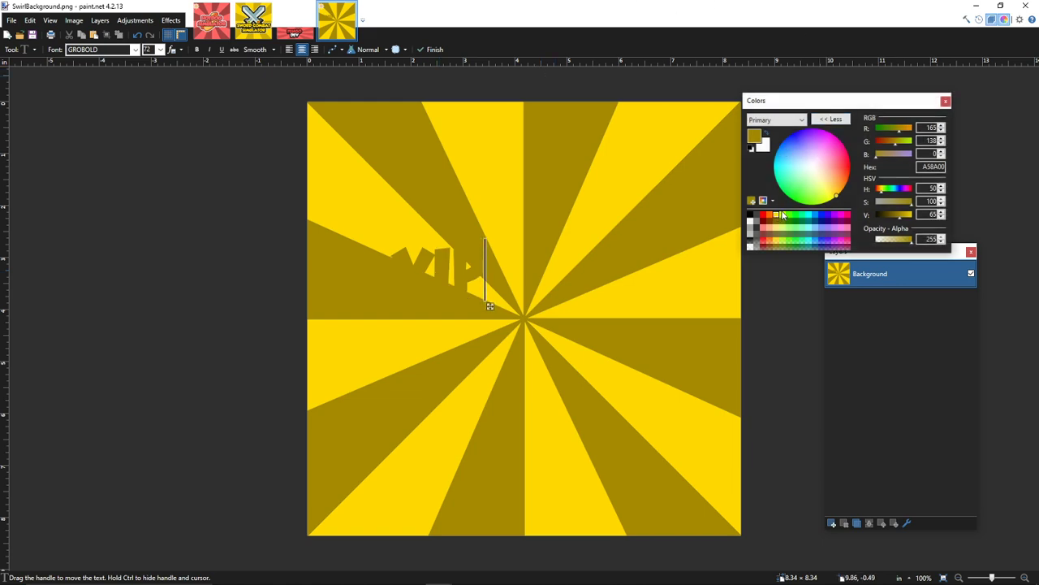
{"action": "left_click", "coordinate": [33, 50]}
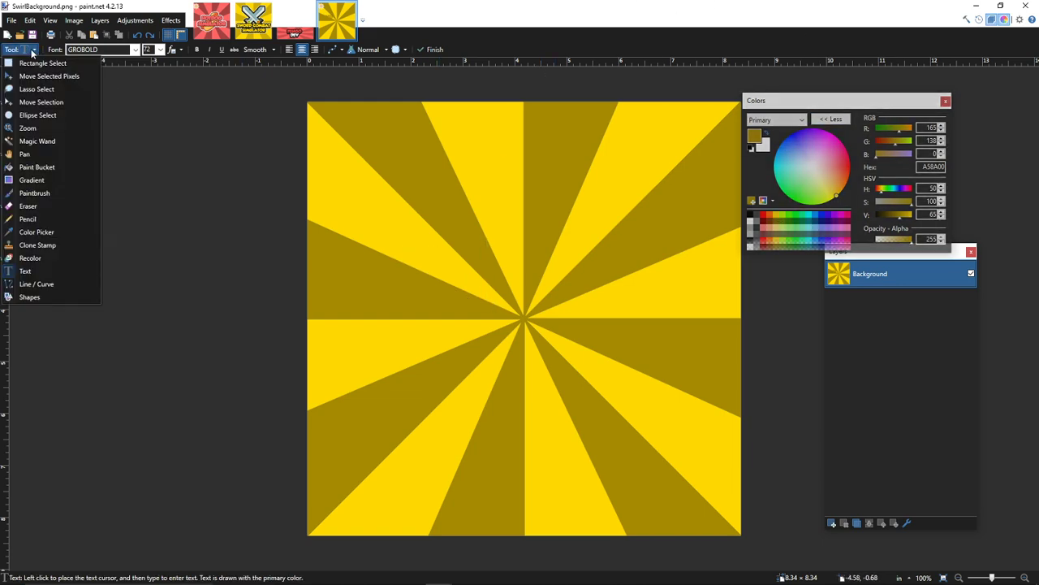
{"action": "left_click", "coordinate": [37, 231]}
{"action": "left_click", "coordinate": [602, 204]}
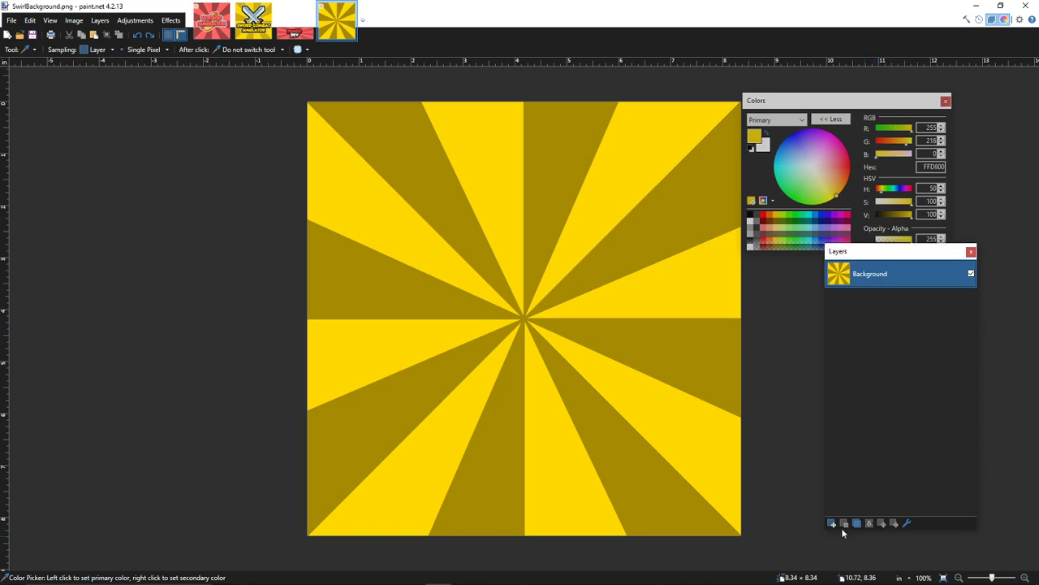
{"action": "key", "text": "ctrl+shift+n"}
- Type 'VIP' at size 216 on the new layer and move it to the canvas centre
{"action": "left_click", "coordinate": [32, 49]}
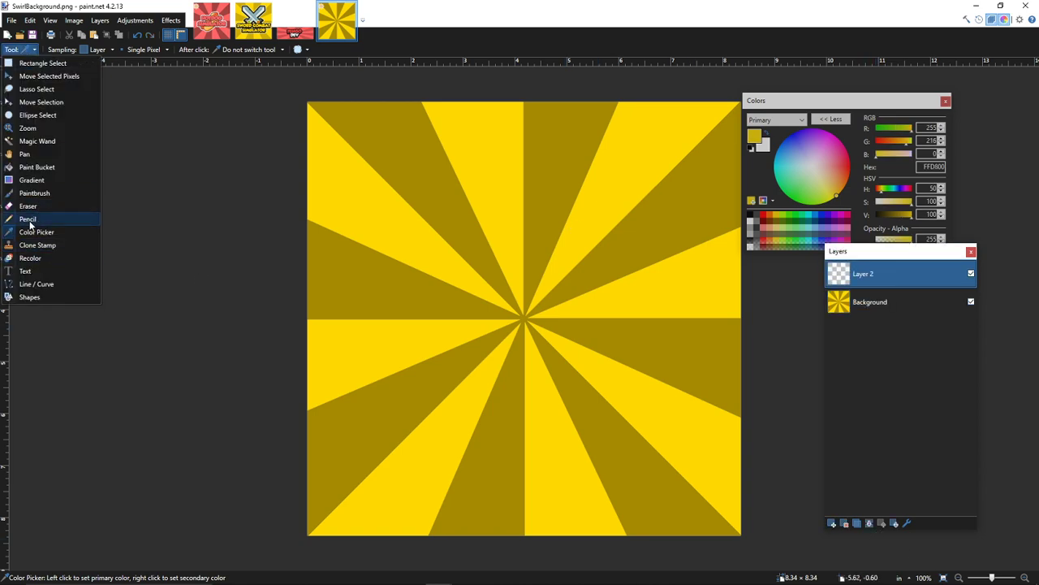
{"action": "left_click", "coordinate": [45, 271]}
{"action": "left_click", "coordinate": [485, 317]}
{"action": "type", "text": "VIP"}
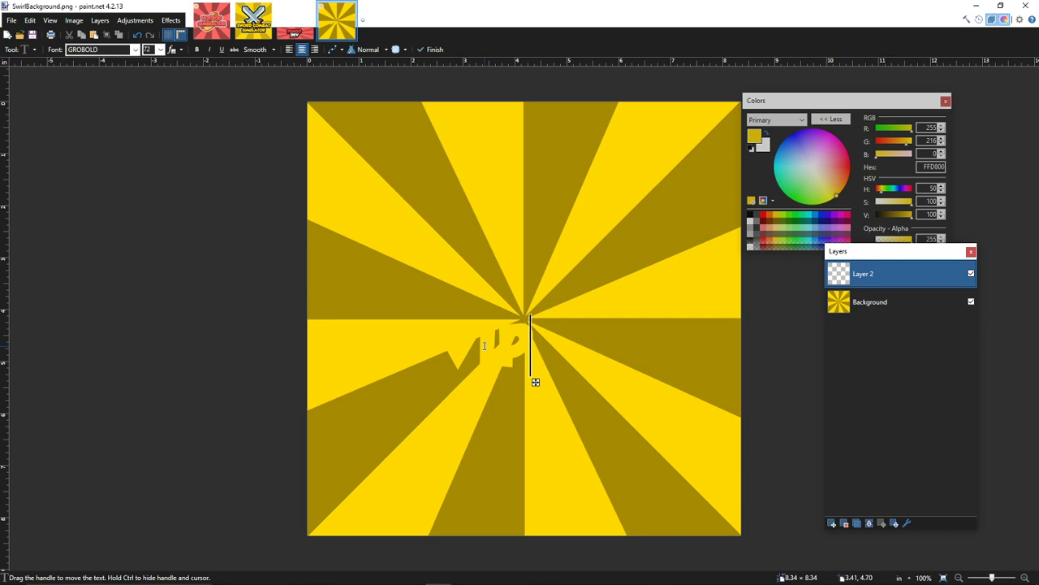
{"action": "scroll", "coordinate": [563, 382], "scroll_direction": "up", "scroll_amount": 3}
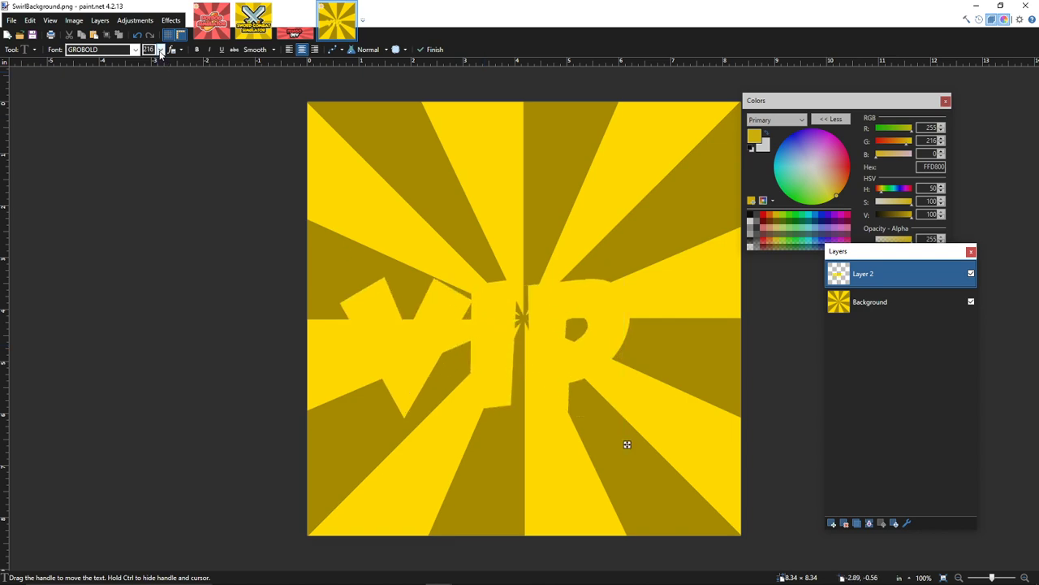
{"action": "left_click_drag", "start_coordinate": [626, 457], "coordinate": [638, 411]}
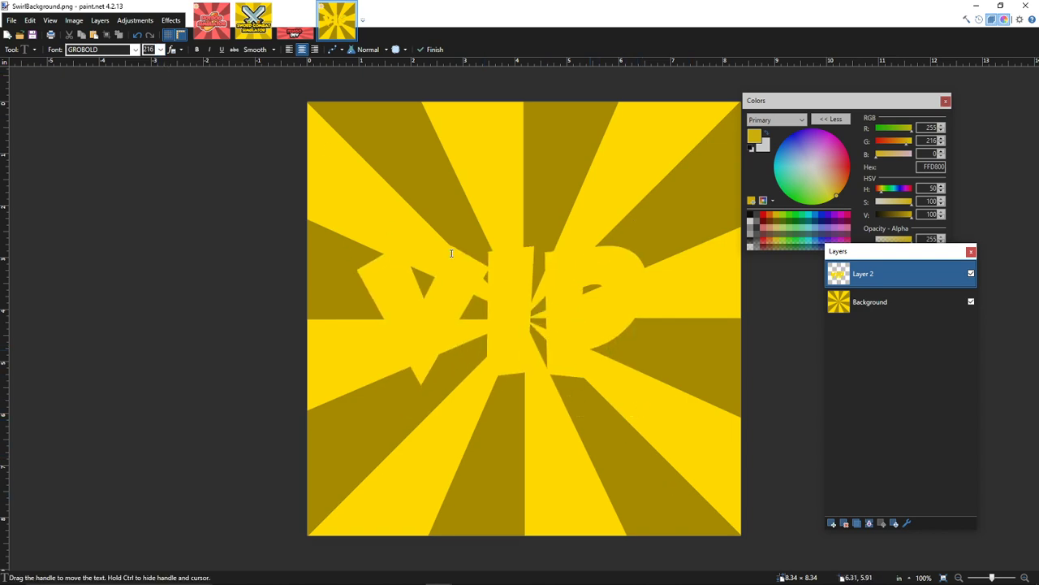
{"action": "left_click", "coordinate": [171, 19]}
{"action": "mouse_move", "coordinate": [197, 103]}
{"action": "left_click", "coordinate": [313, 104]}
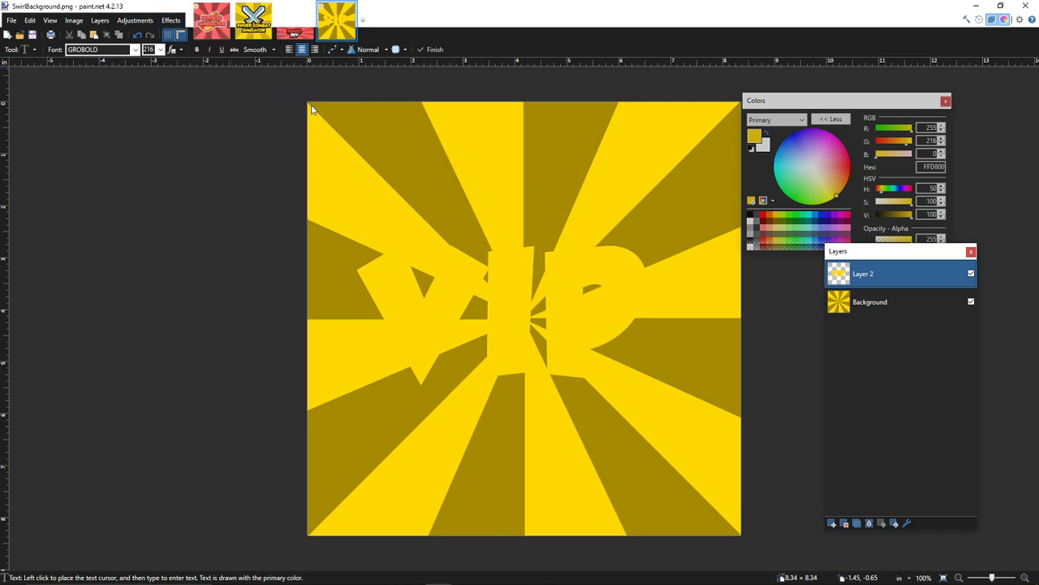
- Apply a near-black drop-shadow outline, widening 14, around the VIP text
{"action": "left_click_drag", "start_coordinate": [536, 167], "coordinate": [201, 166]}
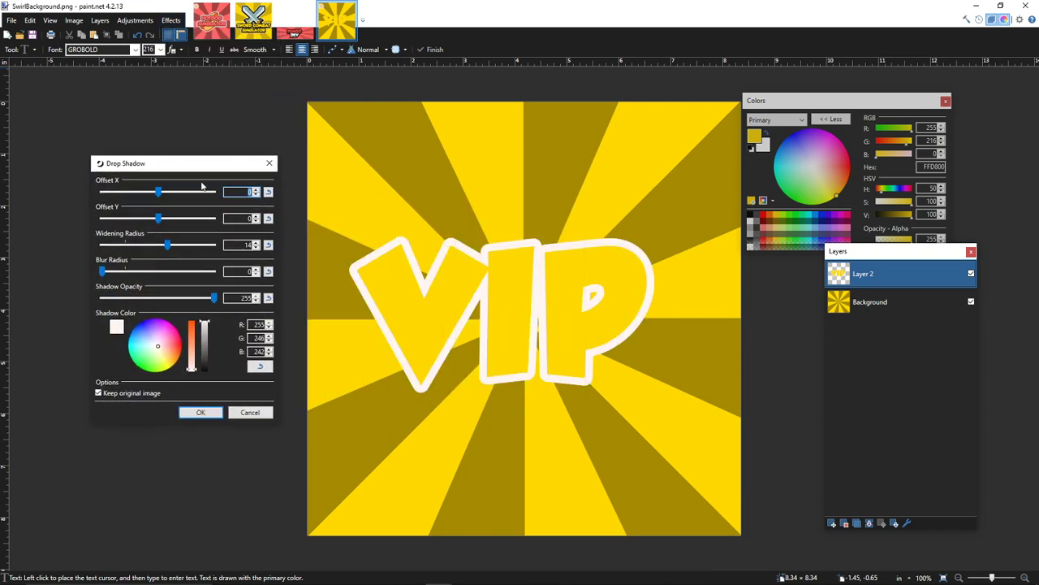
{"action": "left_click", "coordinate": [208, 368]}
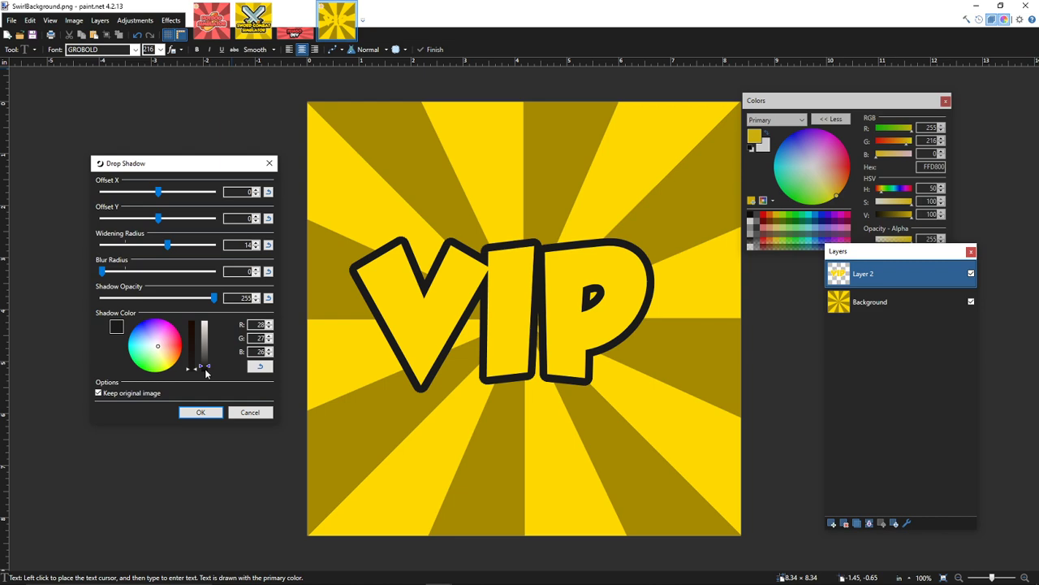
{"action": "left_click", "coordinate": [207, 370]}
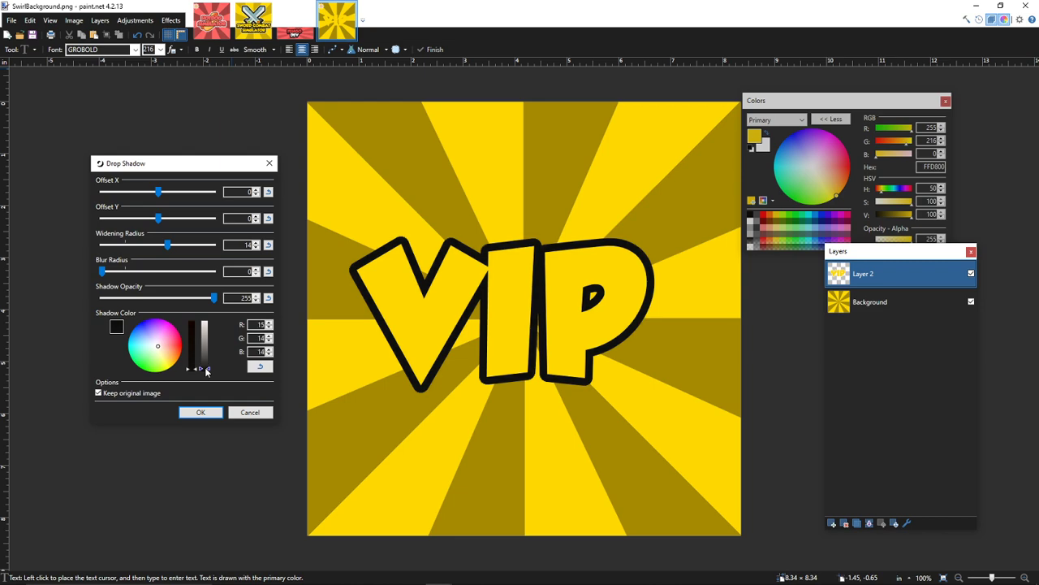
{"action": "left_click", "coordinate": [192, 413]}
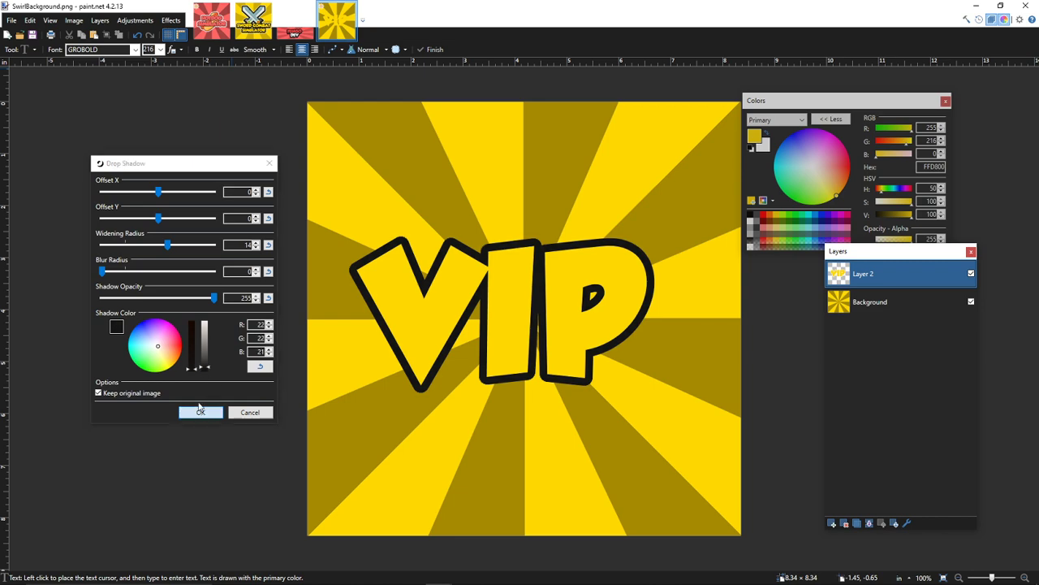
- Add a second black shadow offset 9 down with widening radius 13 for depth
{"action": "left_click", "coordinate": [173, 20]}
{"action": "left_click", "coordinate": [172, 19]}
{"action": "left_click", "coordinate": [173, 20]}
{"action": "mouse_move", "coordinate": [194, 103]}
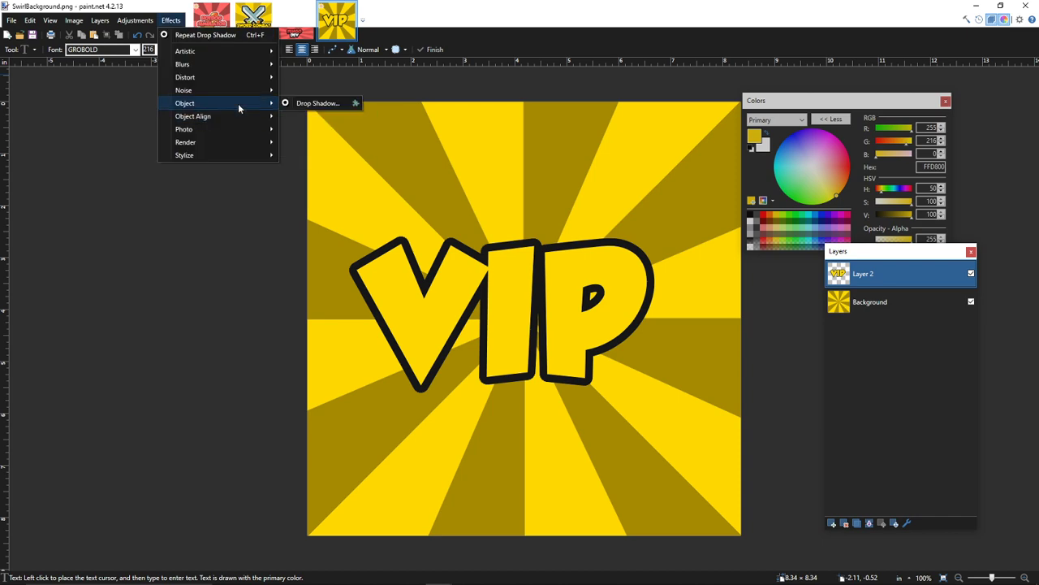
{"action": "left_click", "coordinate": [317, 103]}
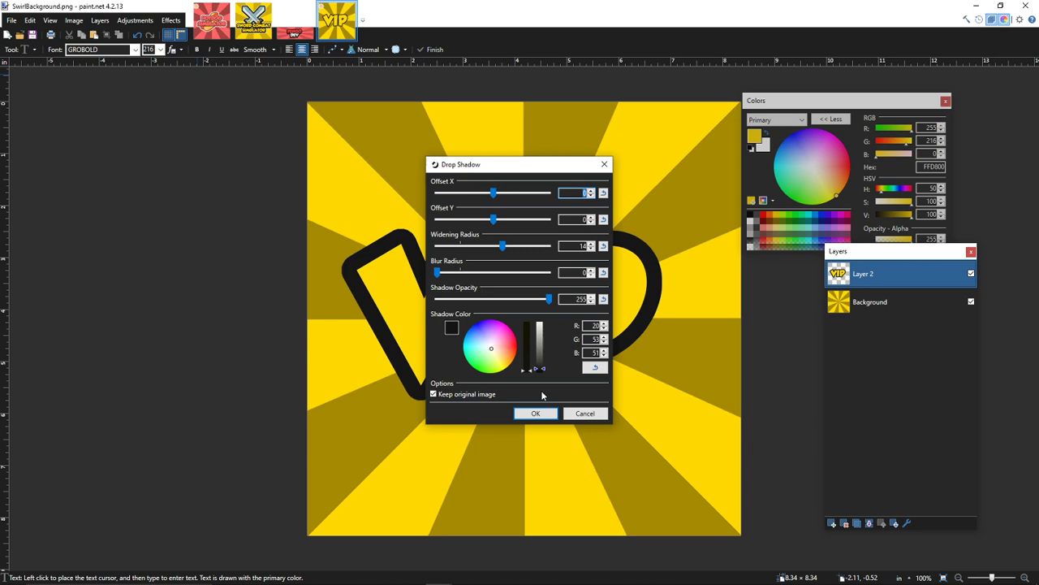
{"action": "left_click_drag", "start_coordinate": [493, 227], "coordinate": [501, 249]}
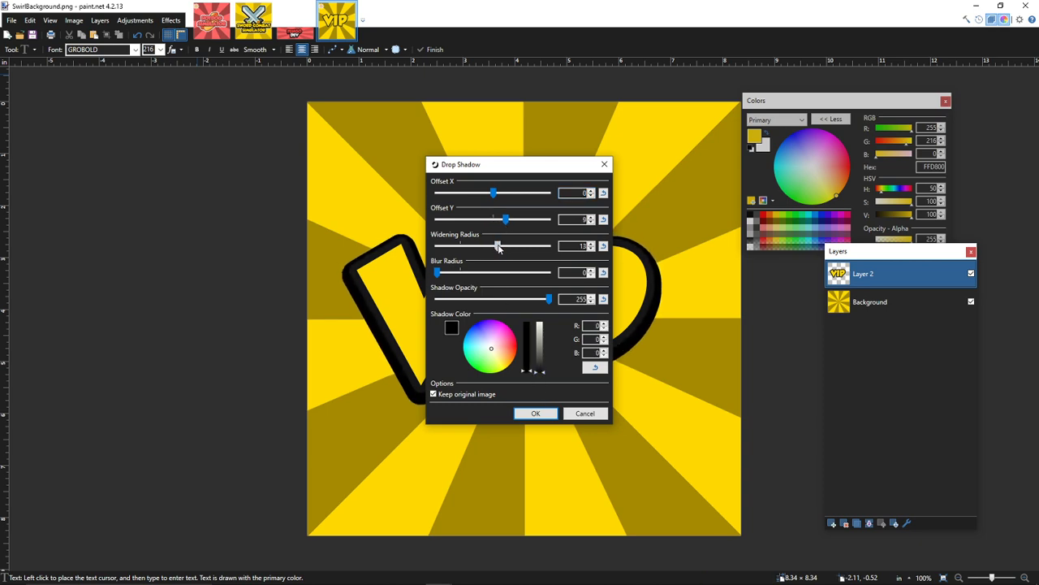
{"action": "left_click_drag", "start_coordinate": [504, 172], "coordinate": [244, 174]}
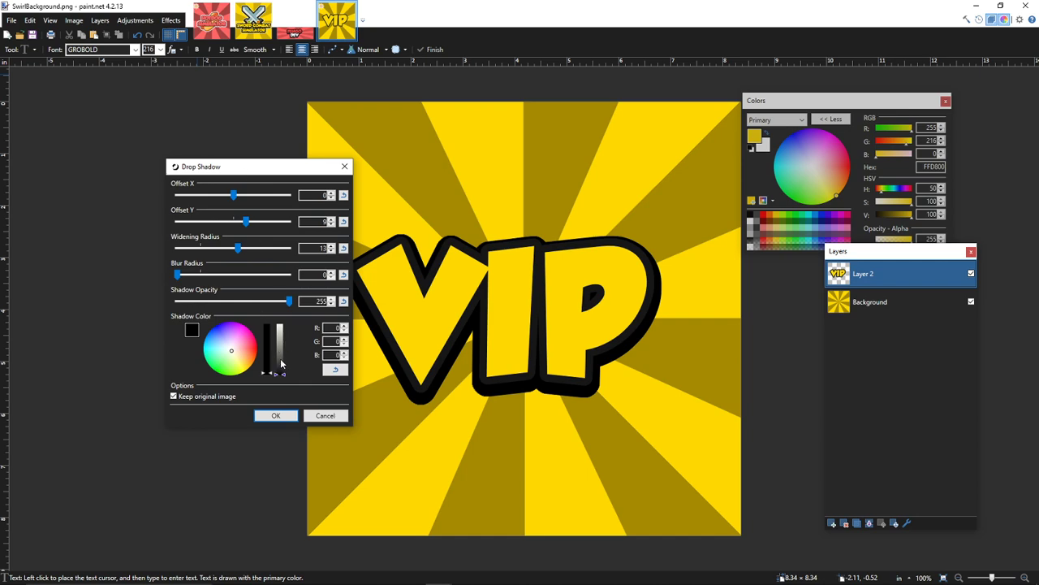
{"action": "left_click", "coordinate": [276, 416]}
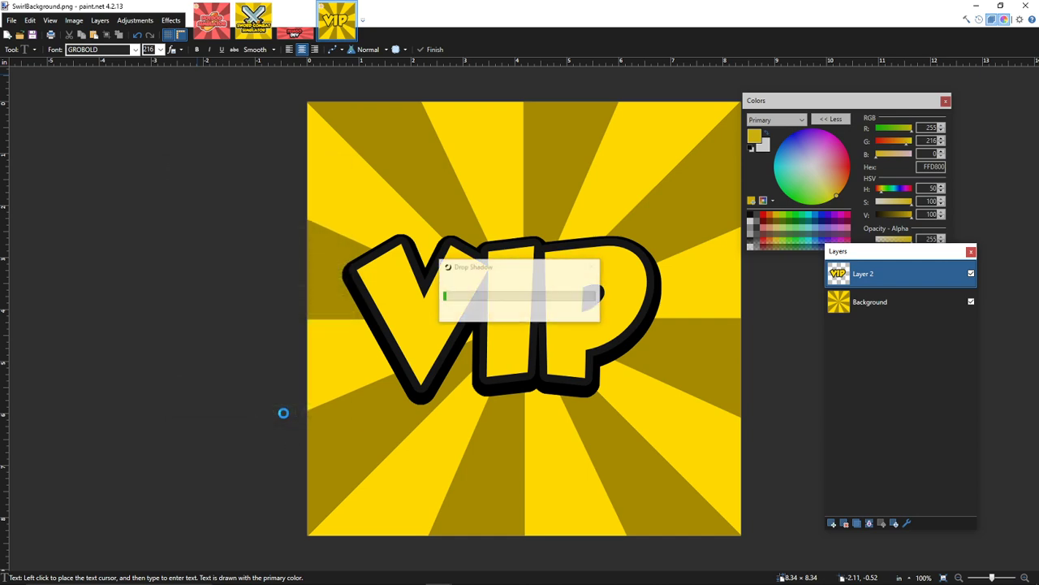
- Nudge the VIP text slightly right and down, then switch to the browser
{"action": "left_click", "coordinate": [22, 49]}
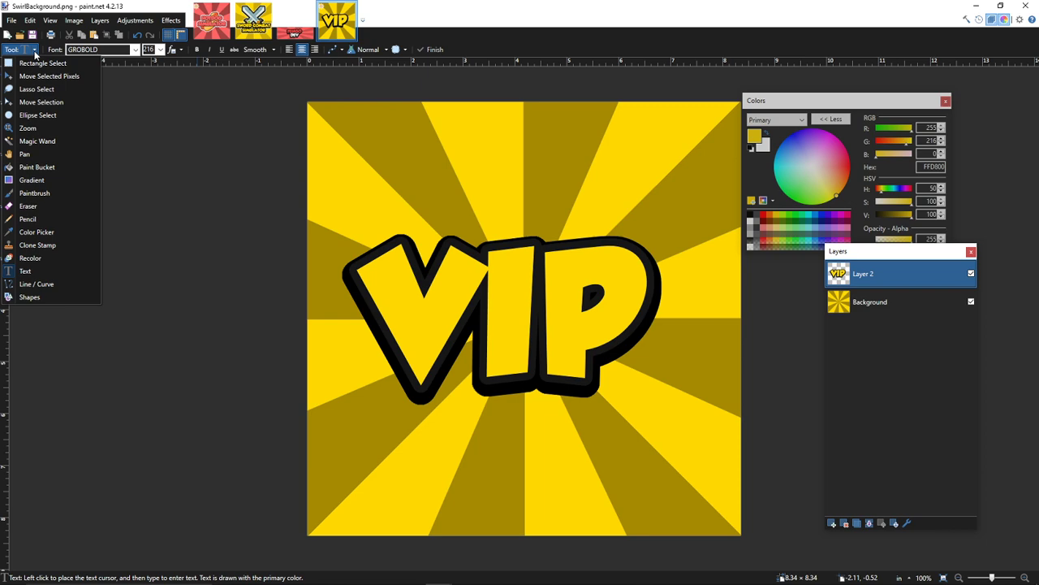
{"action": "left_click", "coordinate": [64, 77]}
{"action": "mouse_move", "coordinate": [446, 308]}
{"action": "left_mouse_down"}
{"action": "mouse_move", "coordinate": [455, 318]}
{"action": "mouse_move", "coordinate": [442, 320]}
{"action": "left_mouse_up"}
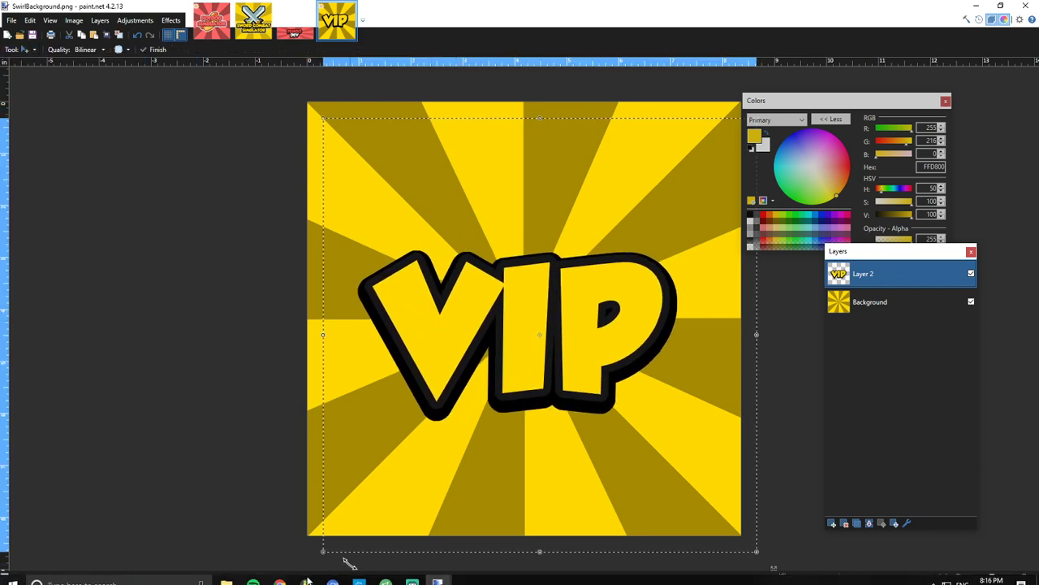
{"action": "left_click", "coordinate": [279, 575]}
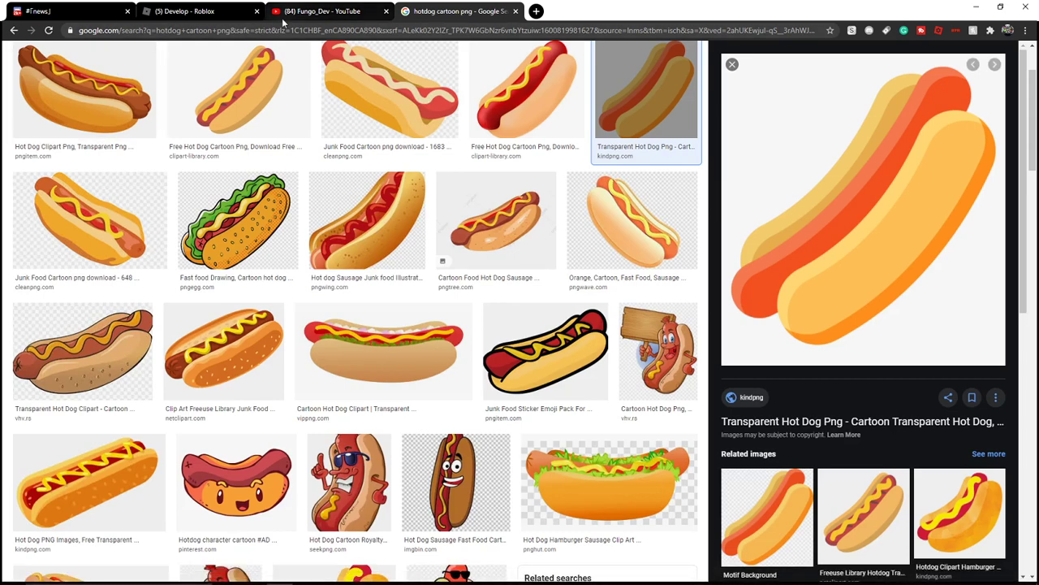
- Search Google Images for 'crown cartoon png'
{"action": "scroll", "coordinate": [266, 142], "scroll_direction": "up", "scroll_amount": 2}
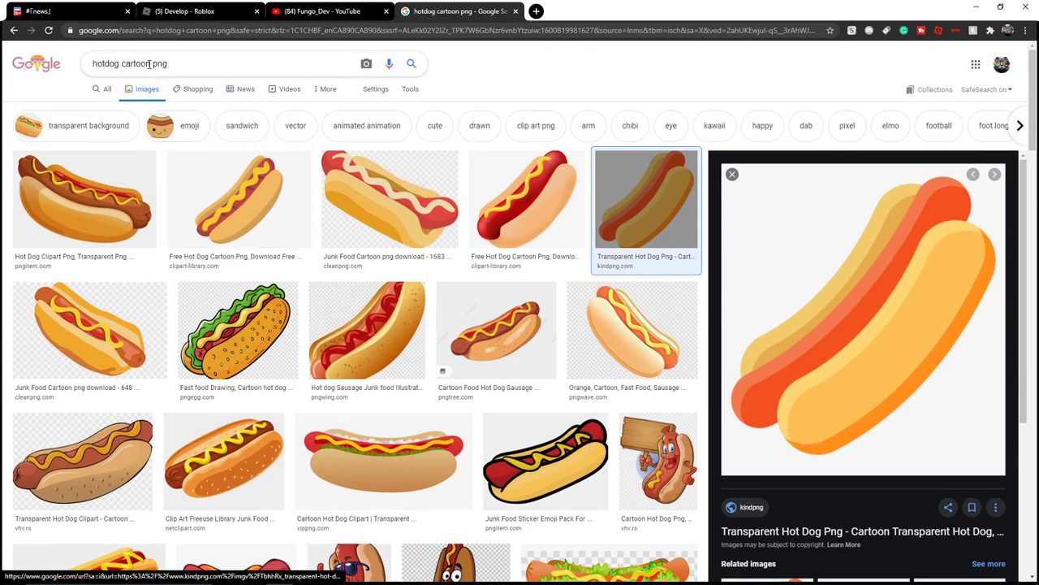
{"action": "double_click", "coordinate": [113, 64]}
{"action": "type", "text": "crown"}
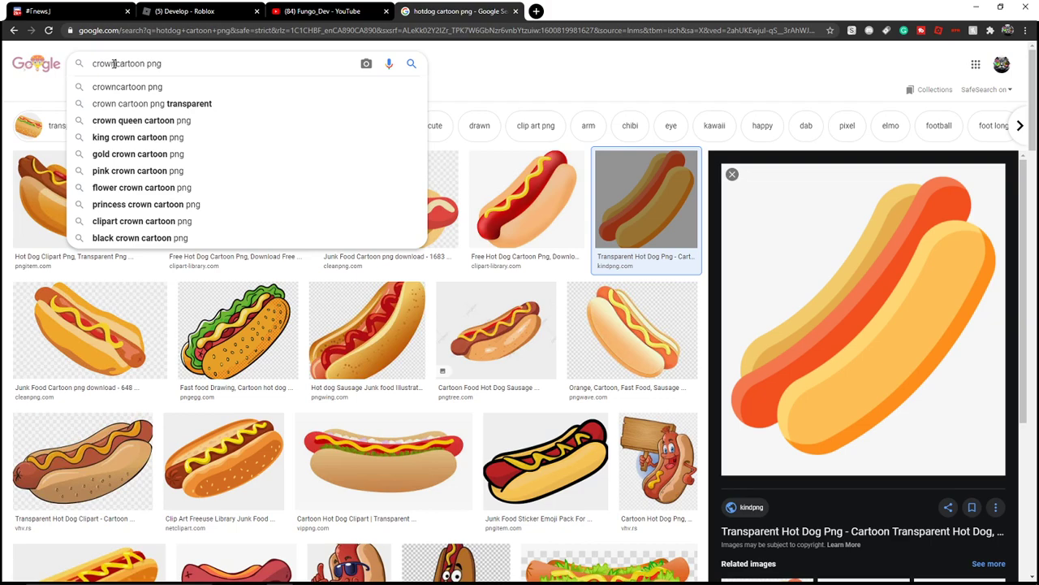
{"action": "key", "text": "Return"}
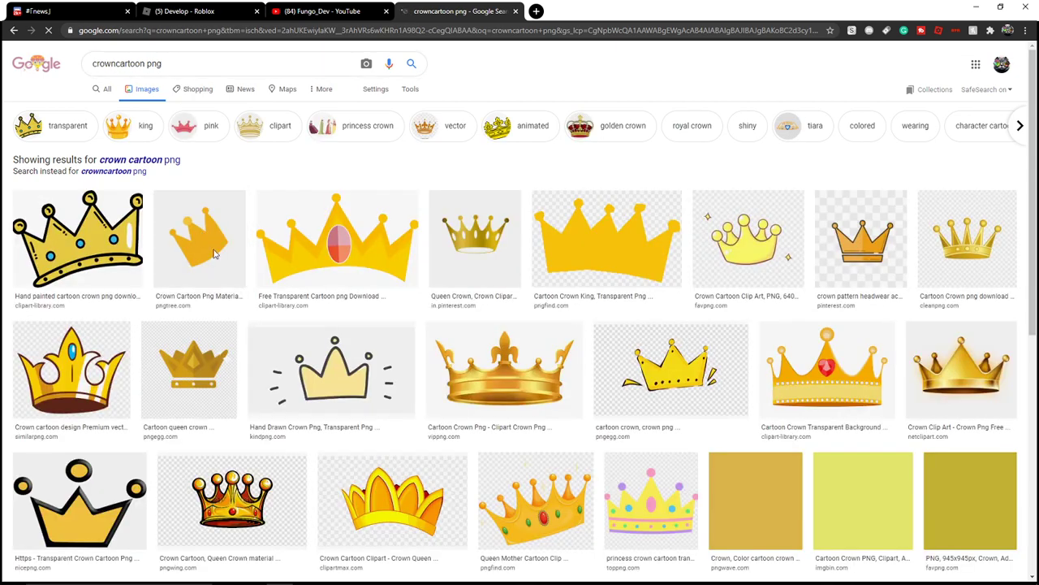
- Copy the yellow crown image with the pink-and-red gem and return to paint.net
{"action": "left_click", "coordinate": [365, 247]}
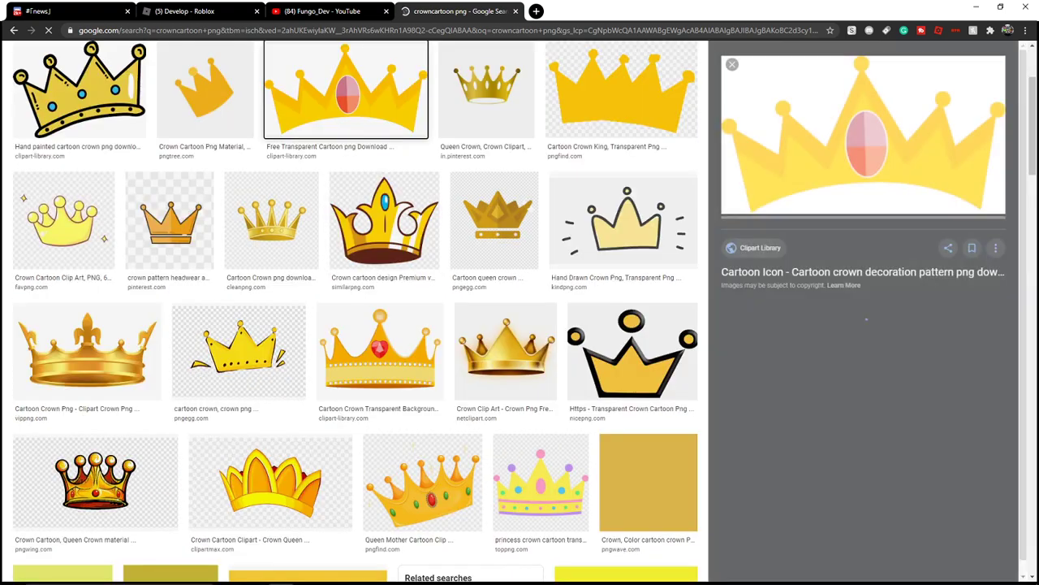
{"action": "right_click", "coordinate": [887, 138]}
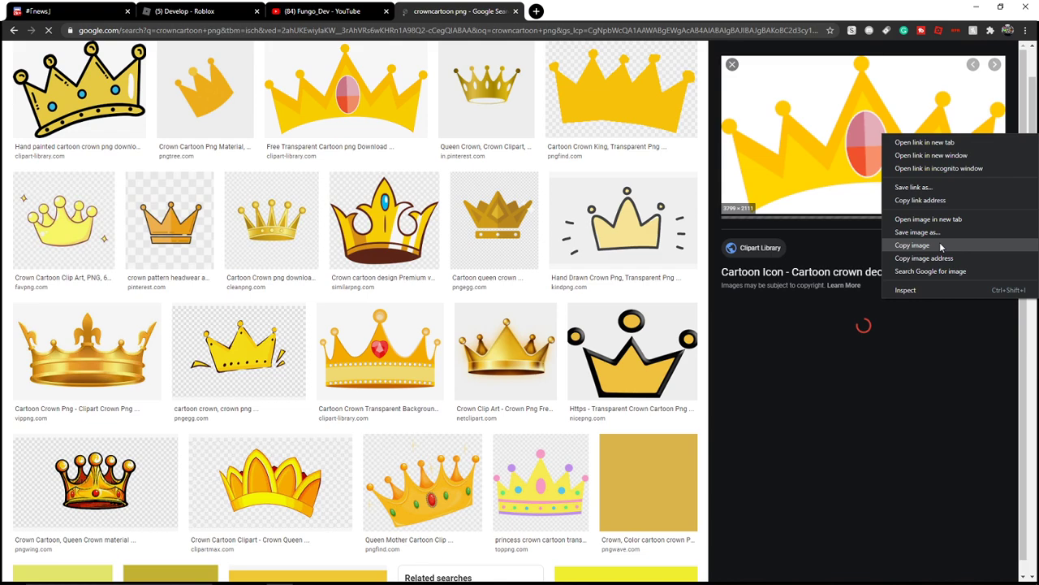
{"action": "left_click", "coordinate": [912, 244]}
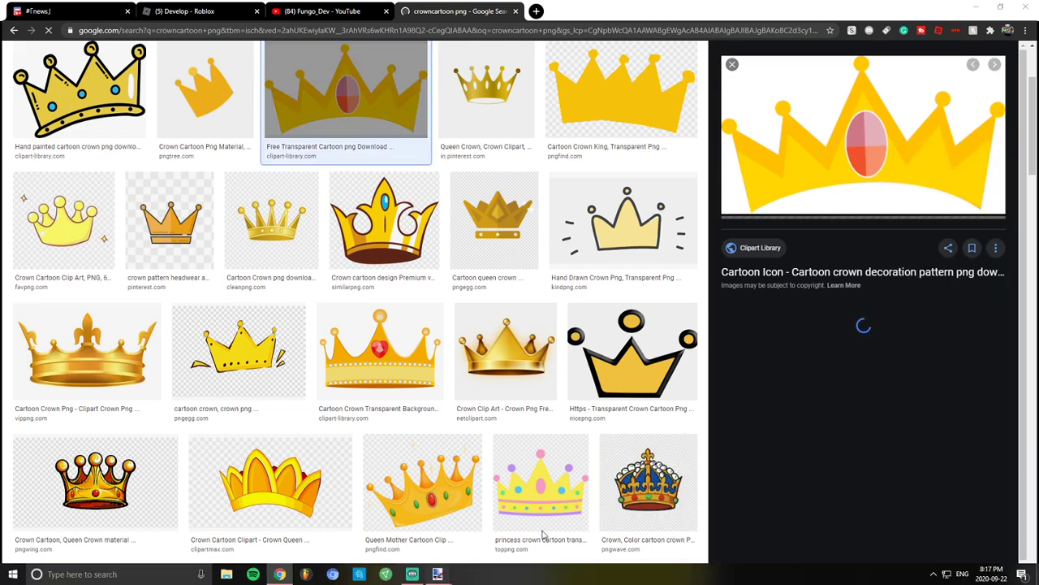
{"action": "mouse_move", "coordinate": [437, 574]}
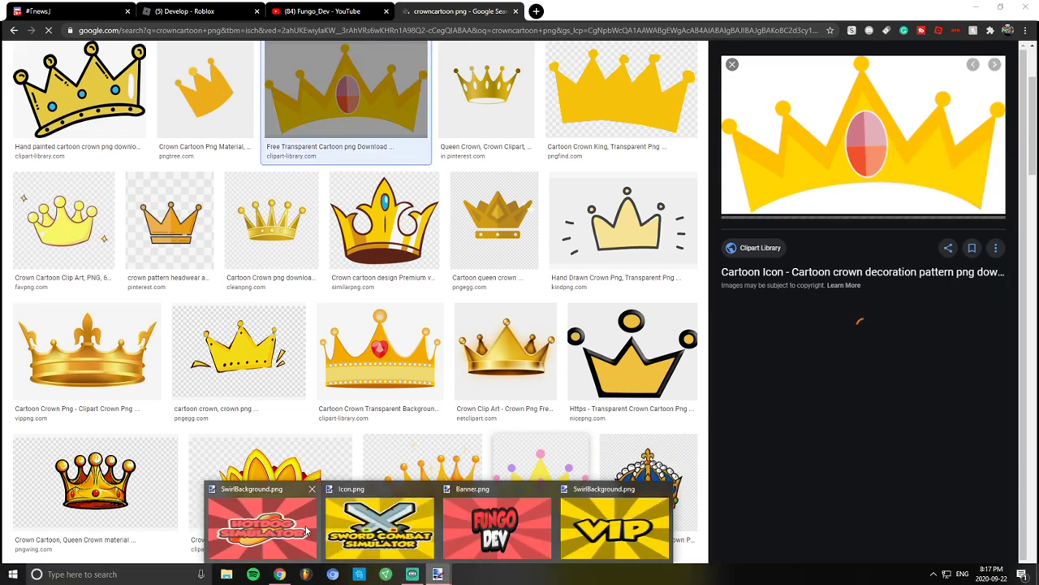
{"action": "left_click", "coordinate": [262, 528]}
- In the VIP image, deselect and paste the copied crown onto a new layer
{"action": "left_click", "coordinate": [337, 20]}
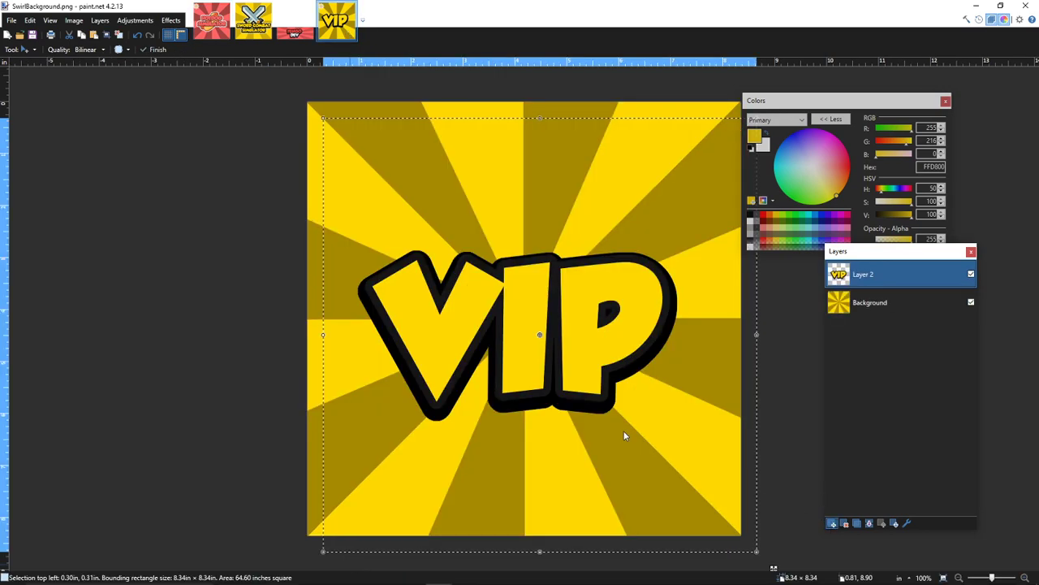
{"action": "key", "text": "ctrl+d"}
{"action": "key", "text": "ctrl+shift+n"}
{"action": "key", "text": "ctrl+v"}
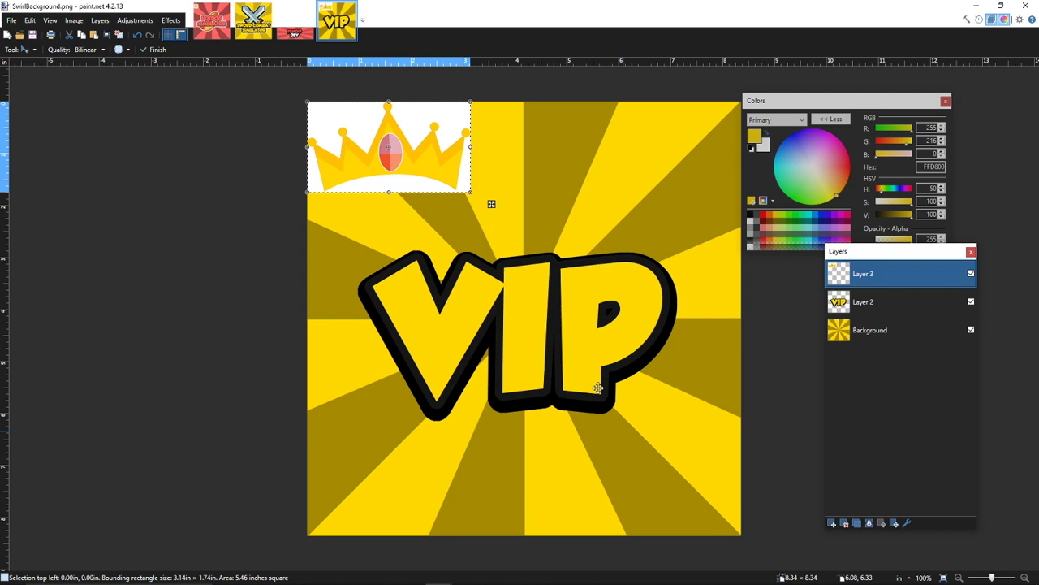
- Select the crown's white background areas with the Magic Wand and delete them
{"action": "left_click", "coordinate": [22, 50]}
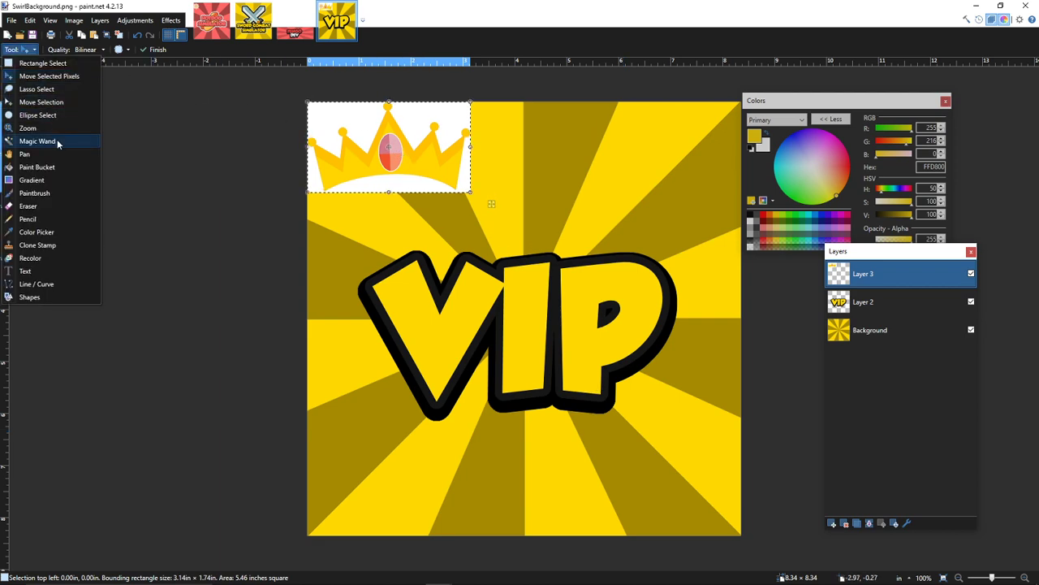
{"action": "left_click", "coordinate": [36, 132]}
{"action": "left_click", "coordinate": [412, 114]}
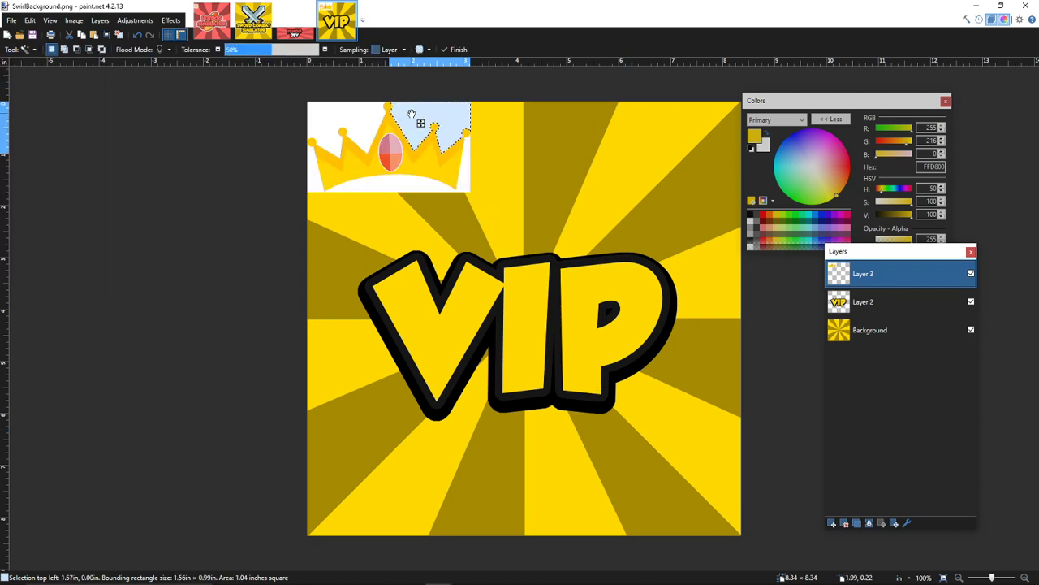
{"action": "left_click", "coordinate": [328, 126]}
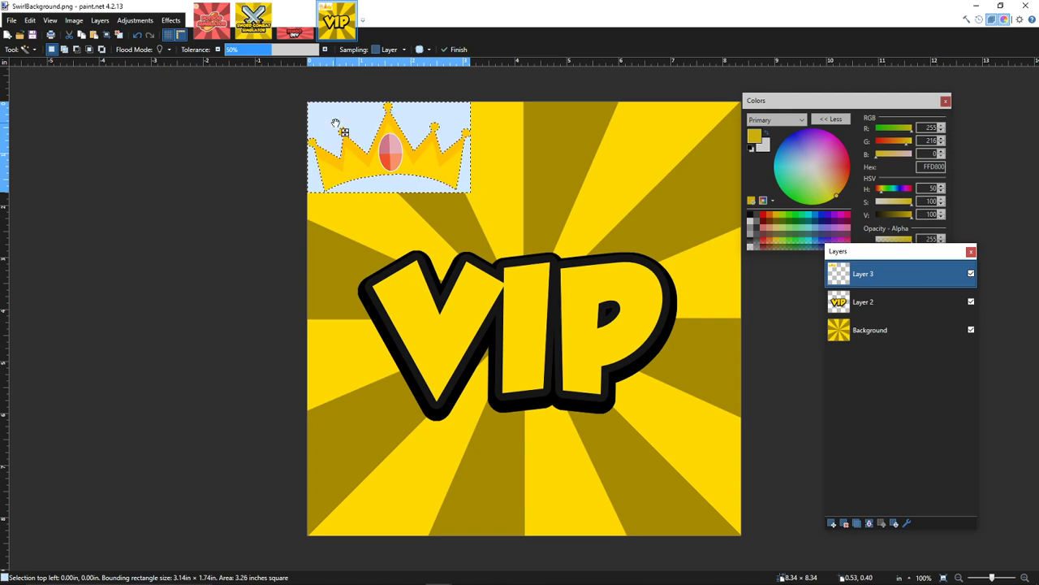
{"action": "key", "text": "Delete"}
{"action": "left_click", "coordinate": [25, 50]}
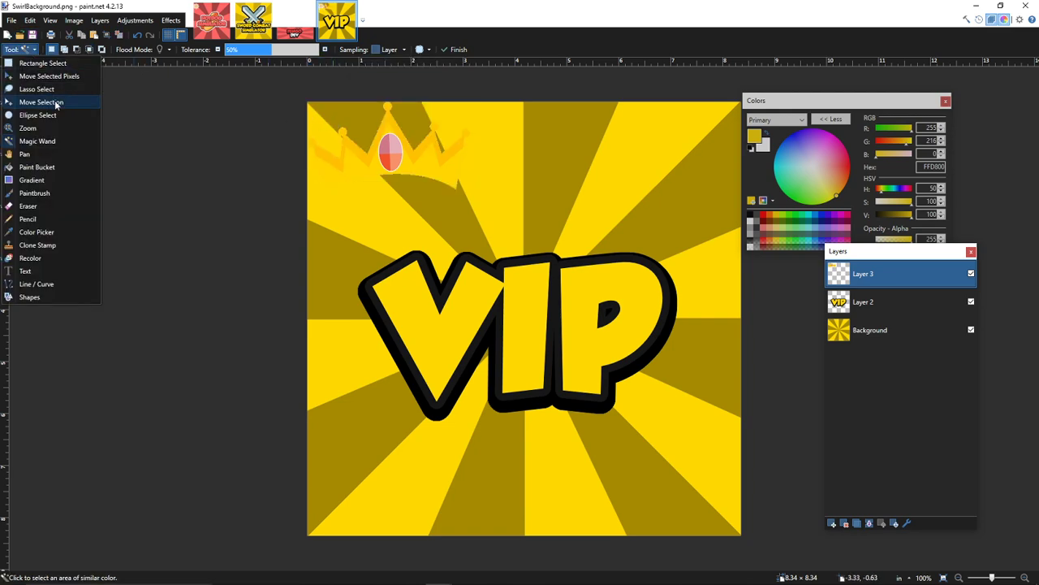
{"action": "left_click", "coordinate": [91, 86]}
- Enlarge the crown and place it above the VIP text, keeping Layer 3 on top
{"action": "left_click_drag", "start_coordinate": [447, 162], "coordinate": [537, 200]}
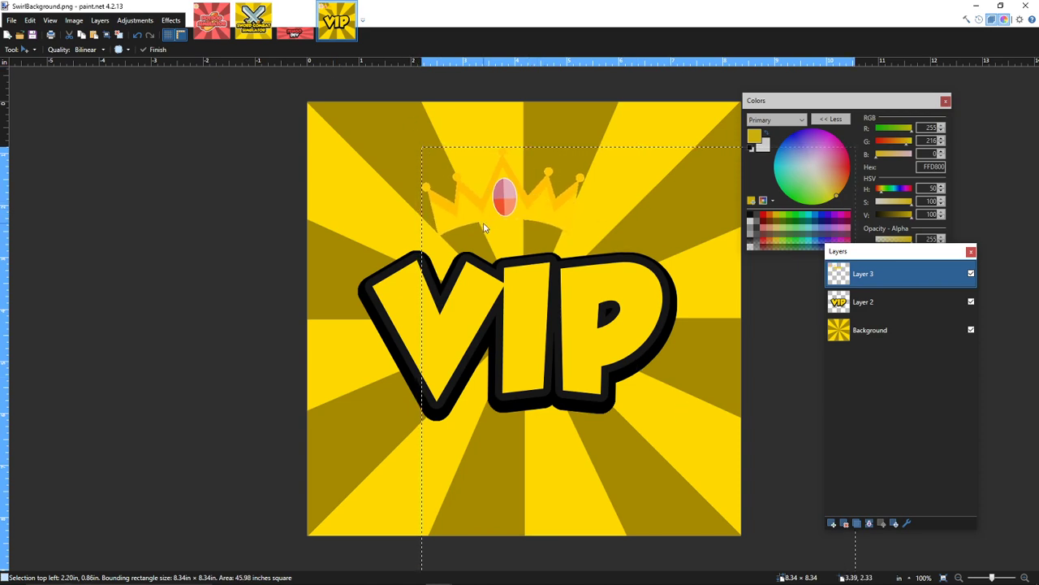
{"action": "key", "text": "ctrl+a"}
{"action": "left_click_drag", "start_coordinate": [739, 318], "coordinate": [987, 347]}
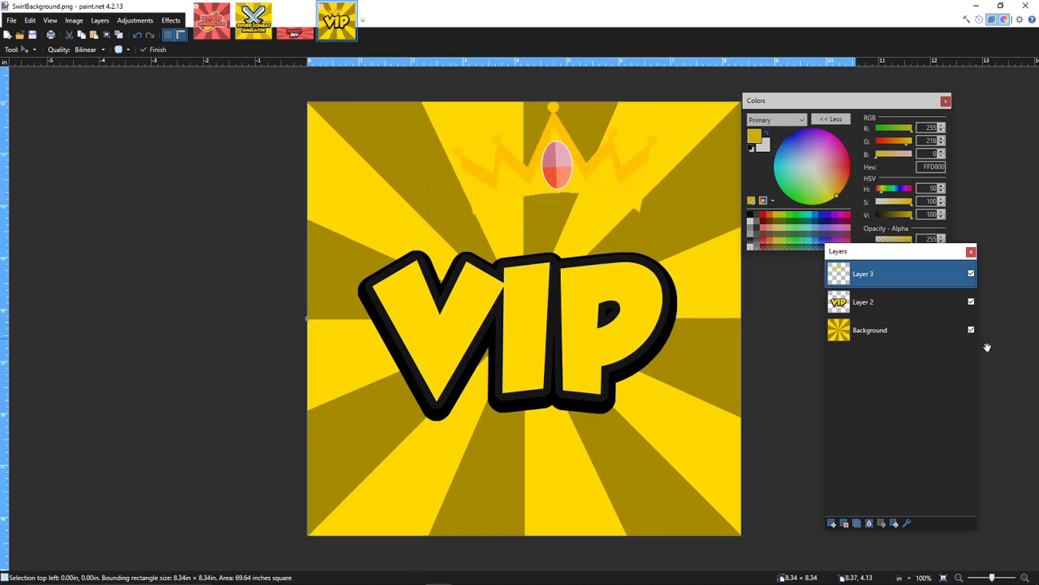
{"action": "left_click_drag", "start_coordinate": [610, 162], "coordinate": [524, 235]}
{"action": "left_click_drag", "start_coordinate": [853, 280], "coordinate": [855, 302]}
{"action": "left_click_drag", "start_coordinate": [571, 222], "coordinate": [572, 246]}
{"action": "left_click_drag", "start_coordinate": [862, 301], "coordinate": [884, 272]}
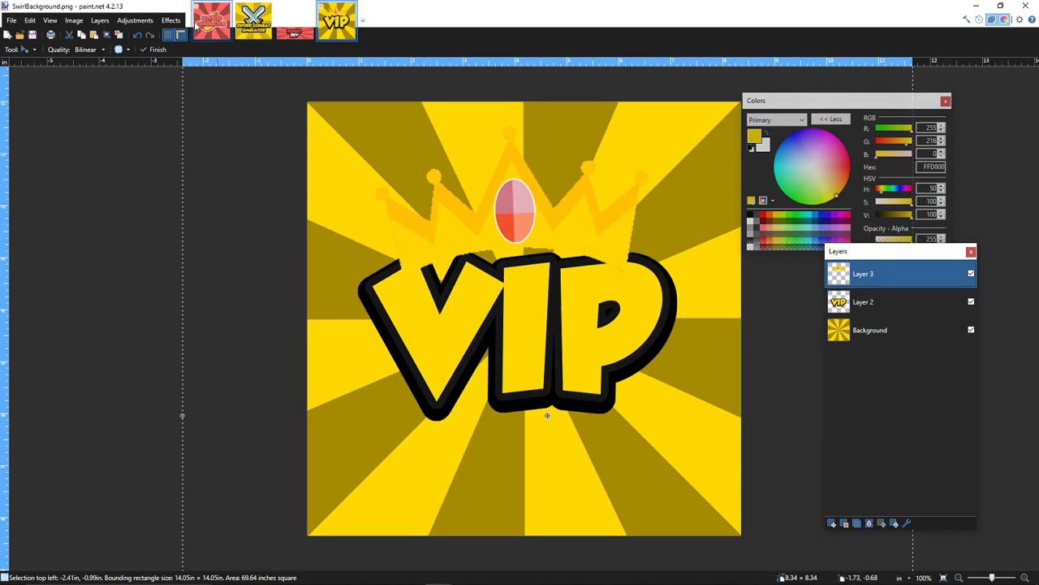
- Open Effects > Object > Drop Shadow for the crown
{"action": "left_click", "coordinate": [170, 19]}
{"action": "mouse_move", "coordinate": [186, 103]}
{"action": "left_click", "coordinate": [308, 108]}
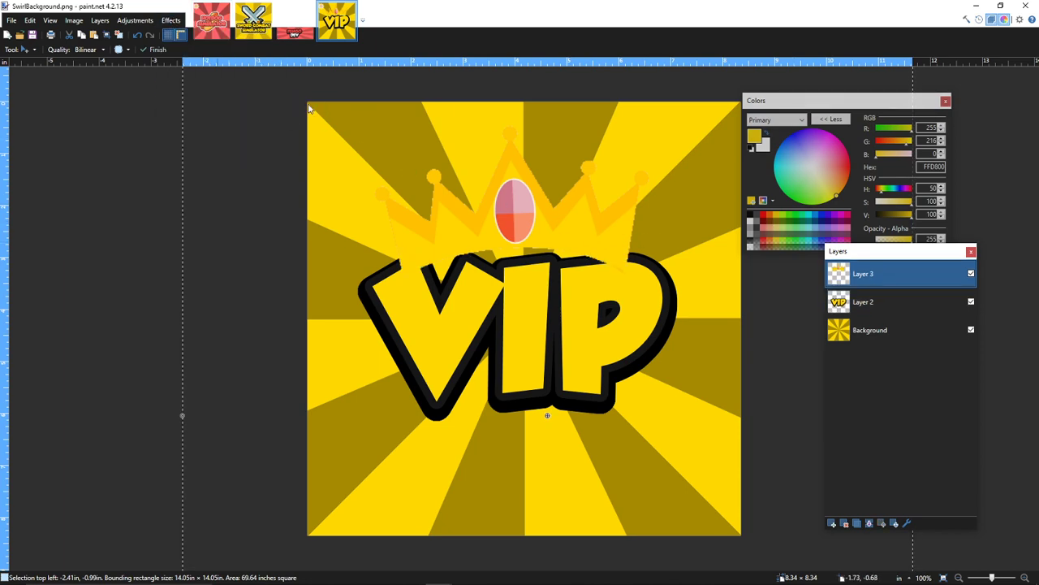
- Apply a black Drop Shadow outline to the crown with Offset Y set to 0
{"action": "left_click_drag", "start_coordinate": [536, 173], "coordinate": [185, 173]}
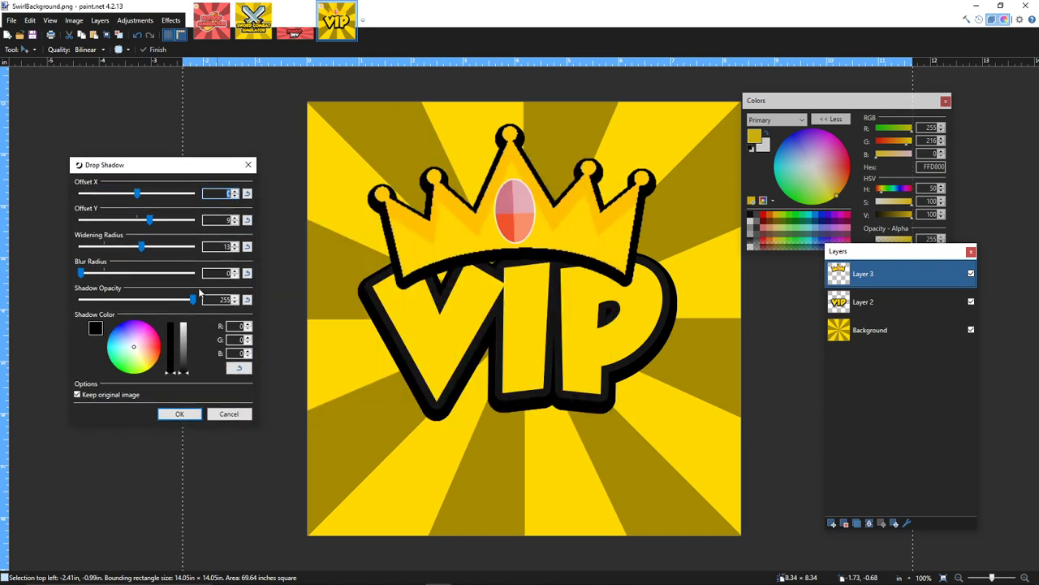
{"action": "left_click_drag", "start_coordinate": [153, 226], "coordinate": [140, 226]}
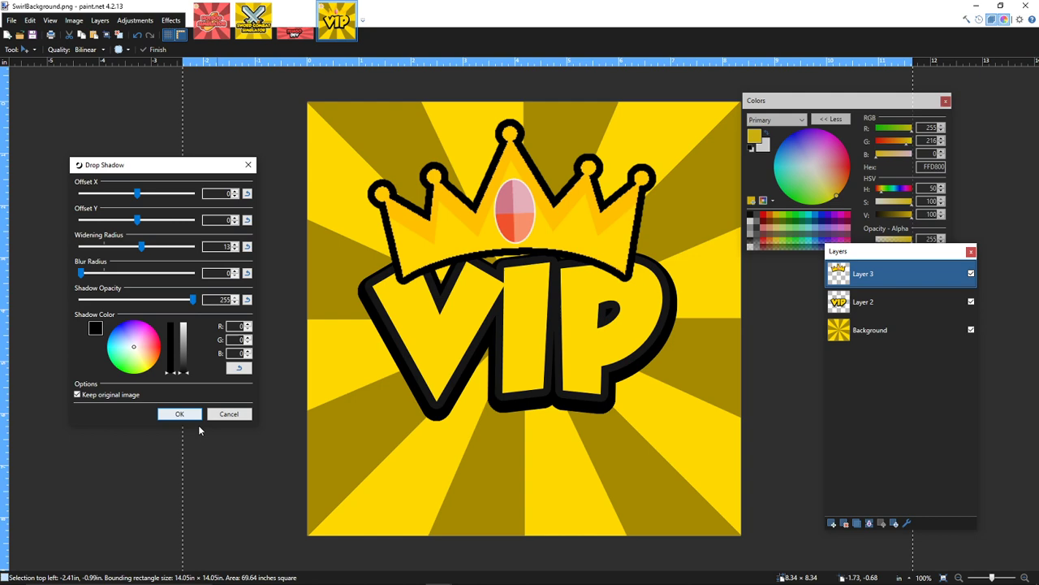
{"action": "left_click", "coordinate": [181, 414]}
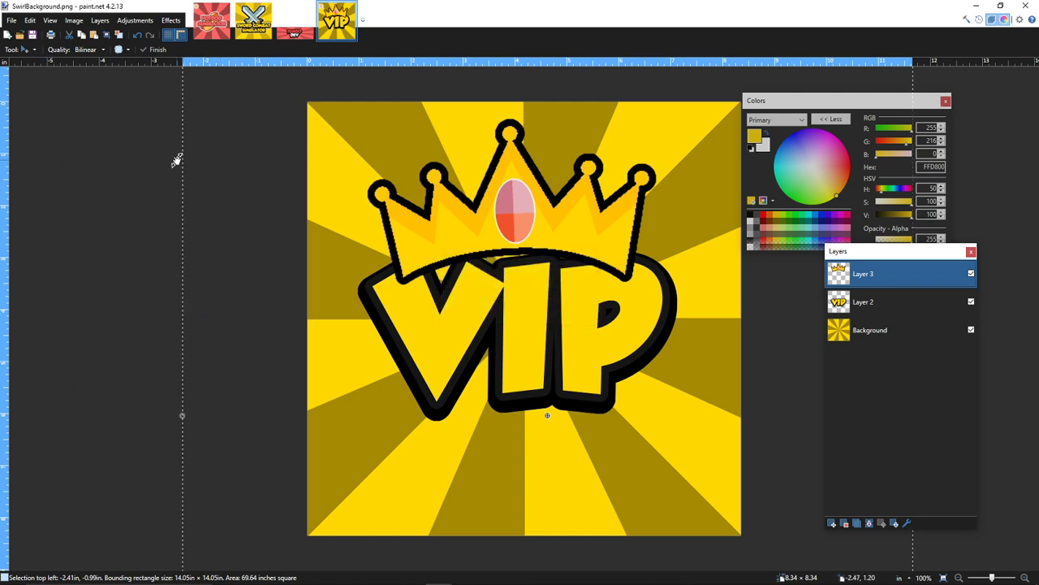
- Tilt the crown about 14° clockwise, move it up-left, and merge it into VIP
{"action": "left_click_drag", "start_coordinate": [168, 182], "coordinate": [151, 269]}
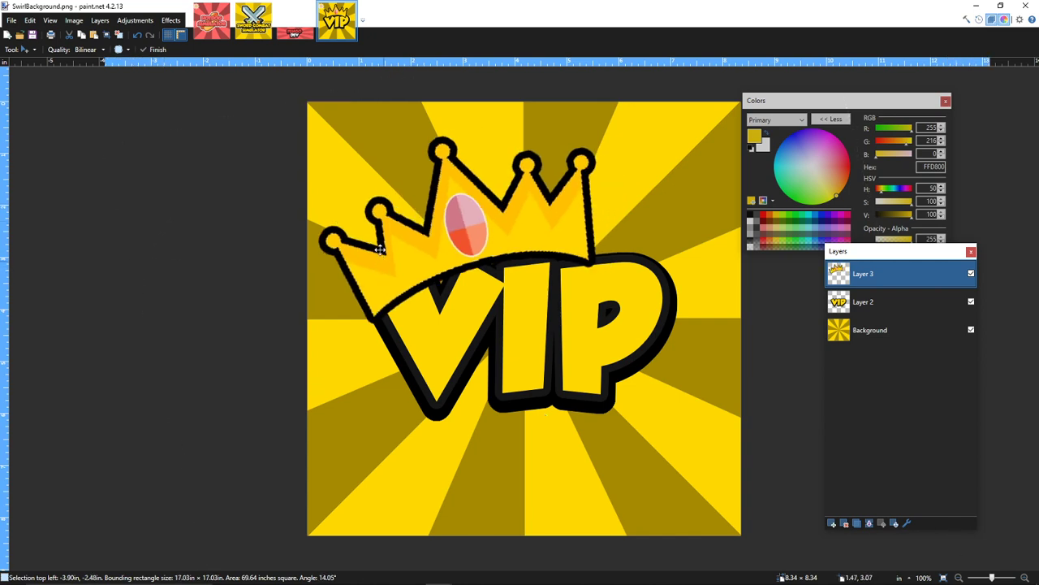
{"action": "left_click_drag", "start_coordinate": [377, 251], "coordinate": [350, 231]}
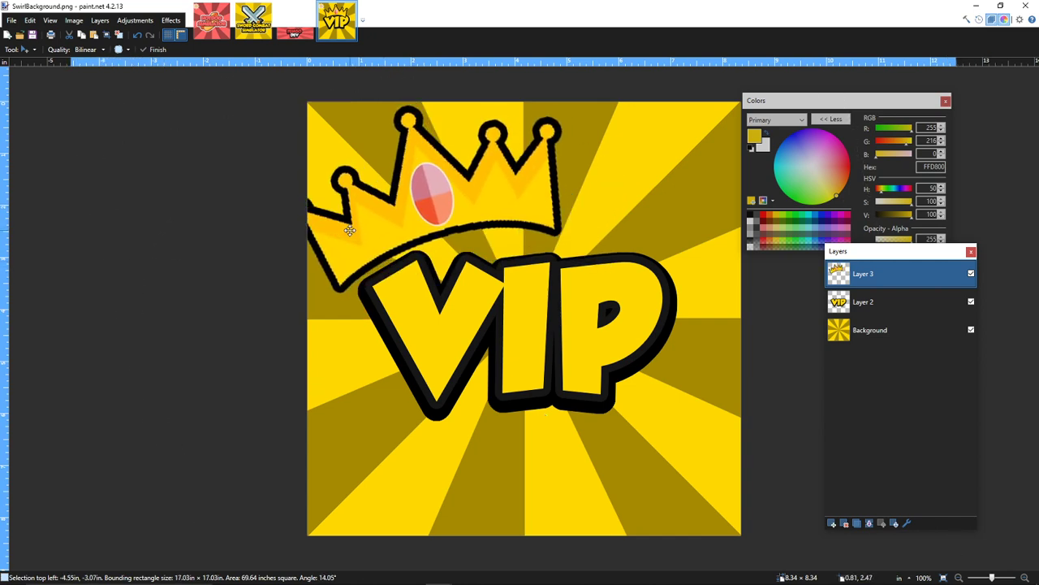
{"action": "key", "text": "ctrl+d"}
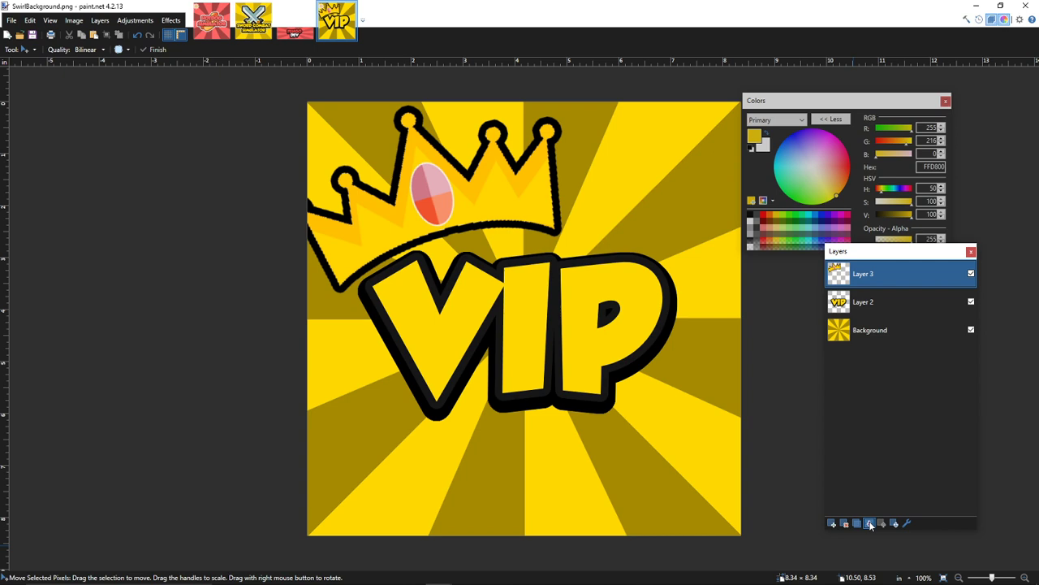
{"action": "left_click", "coordinate": [870, 524]}
- Undo the move and merge so the rotated crown is separate and selected again
{"action": "key", "text": "ctrl+a"}
{"action": "left_click_drag", "start_coordinate": [571, 388], "coordinate": [586, 393]}
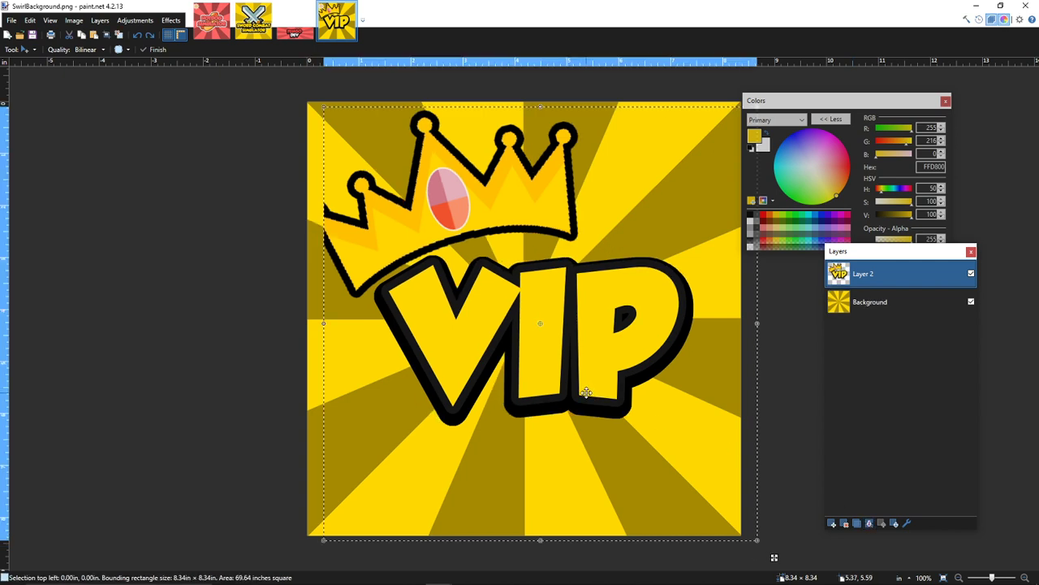
{"action": "key", "text": "ctrl+z"}
{"action": "key", "text": "ctrl+z"}
{"action": "key", "text": "ctrl+shift+n"}
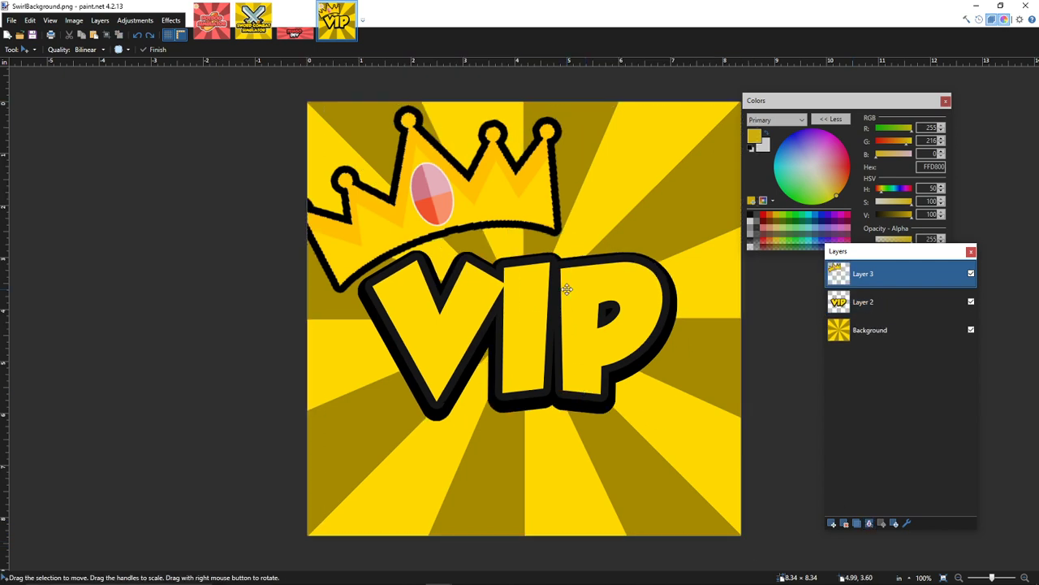
{"action": "key", "text": "ctrl+shift+d"}
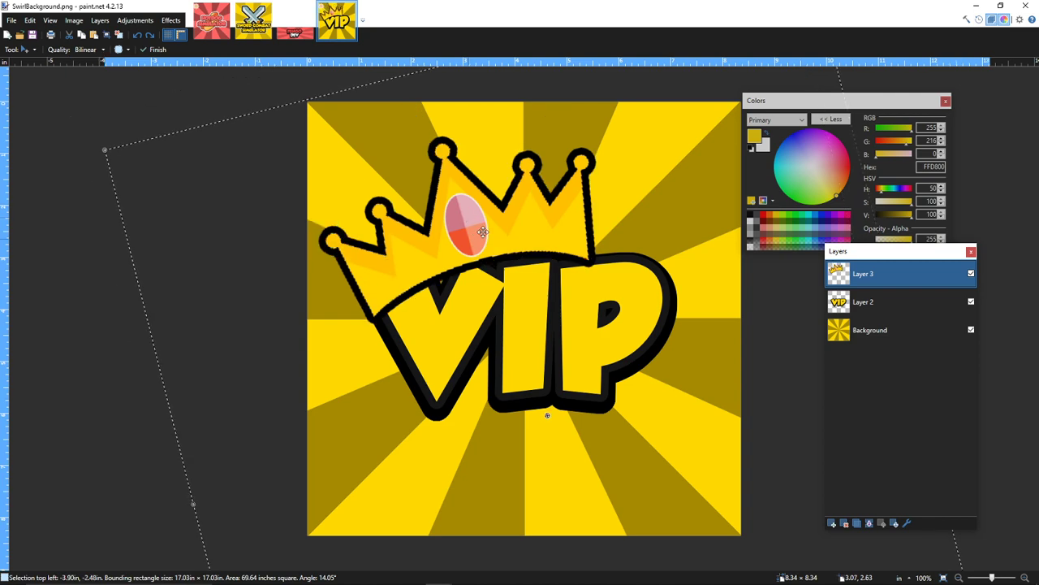
- Position the crown at VIP's upper left, then merge it down onto Layer 2
{"action": "left_click_drag", "start_coordinate": [468, 217], "coordinate": [528, 223]}
{"action": "key", "text": "ctrl+d"}
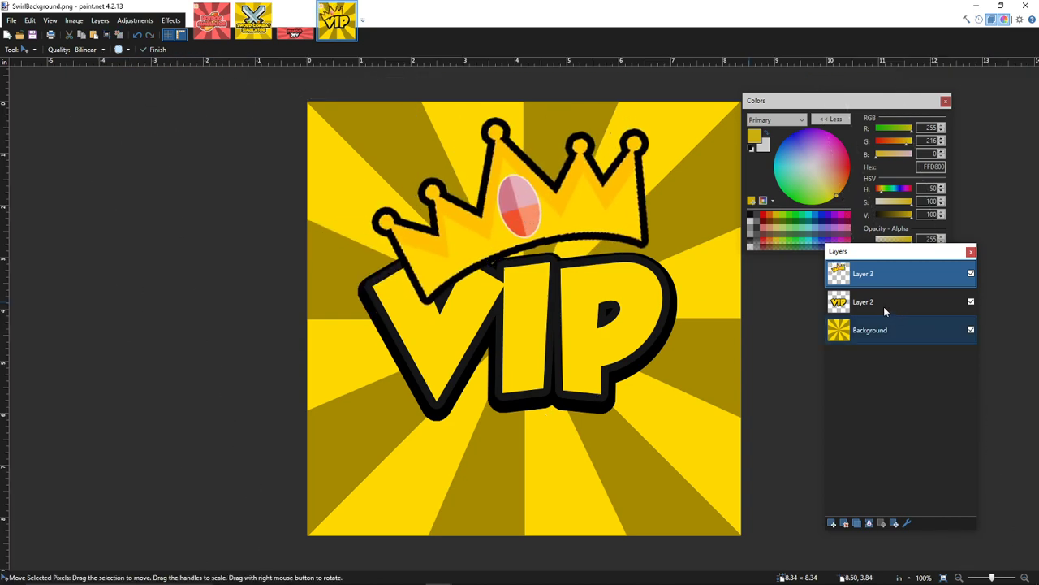
{"action": "left_click", "coordinate": [864, 302]}
{"action": "left_click_drag", "start_coordinate": [562, 350], "coordinate": [611, 363]}
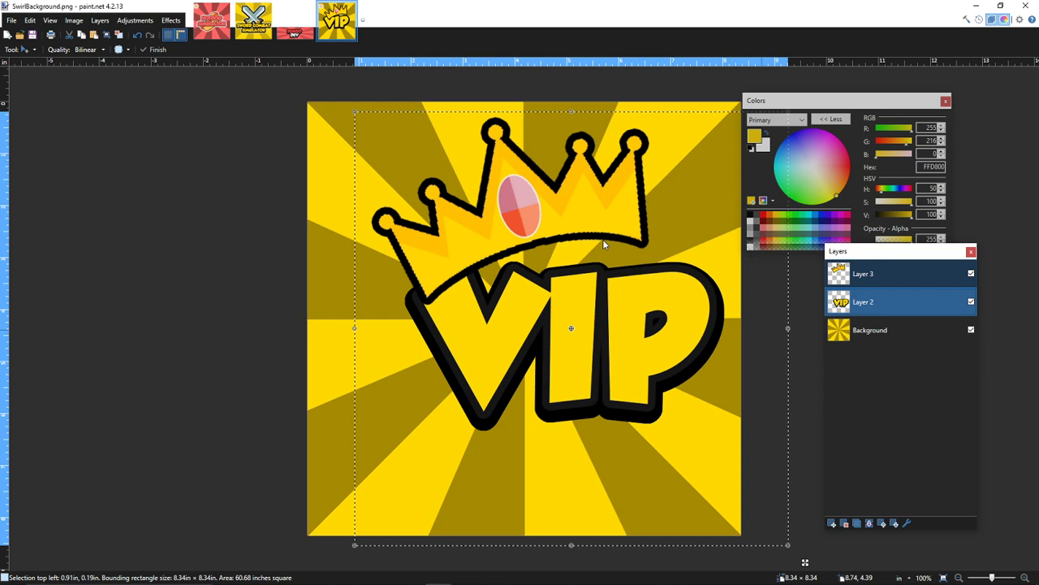
{"action": "left_click", "coordinate": [863, 273]}
{"action": "left_click_drag", "start_coordinate": [540, 223], "coordinate": [488, 227]}
{"action": "key", "text": "ctrl+d"}
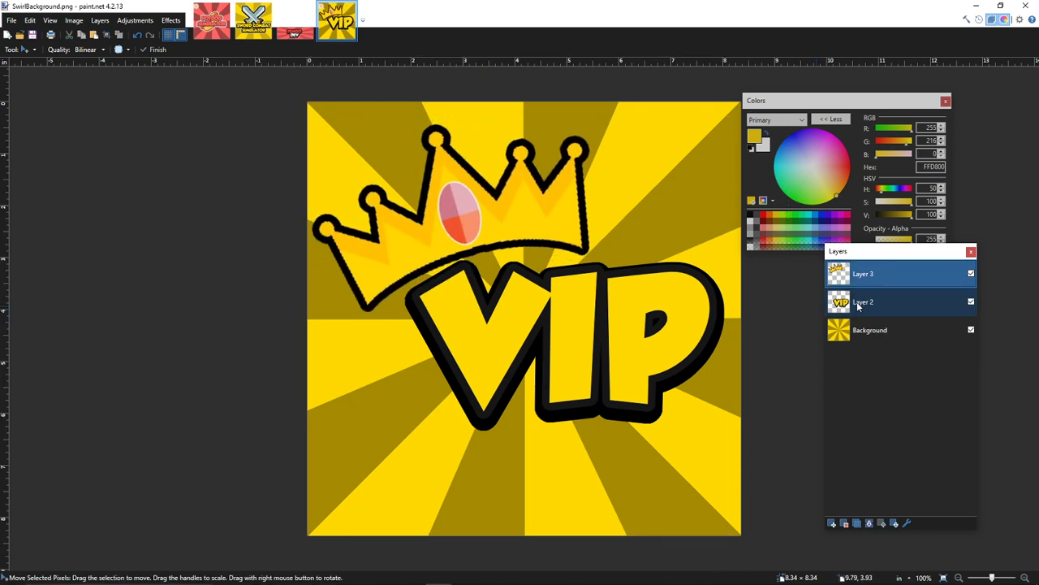
{"action": "left_click", "coordinate": [869, 524]}
- Shrink the merged crown-and-VIP artwork and recentre it on the canvas
{"action": "key", "text": "ctrl+a"}
{"action": "left_click_drag", "start_coordinate": [626, 365], "coordinate": [627, 370]}
{"action": "key", "text": "ctrl+d"}
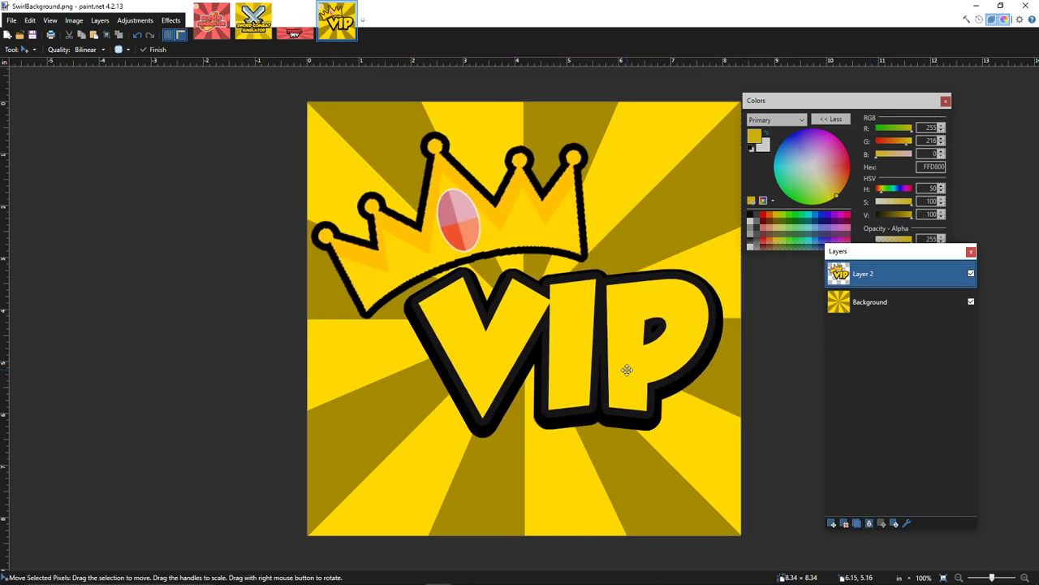
{"action": "key", "text": "ctrl+a"}
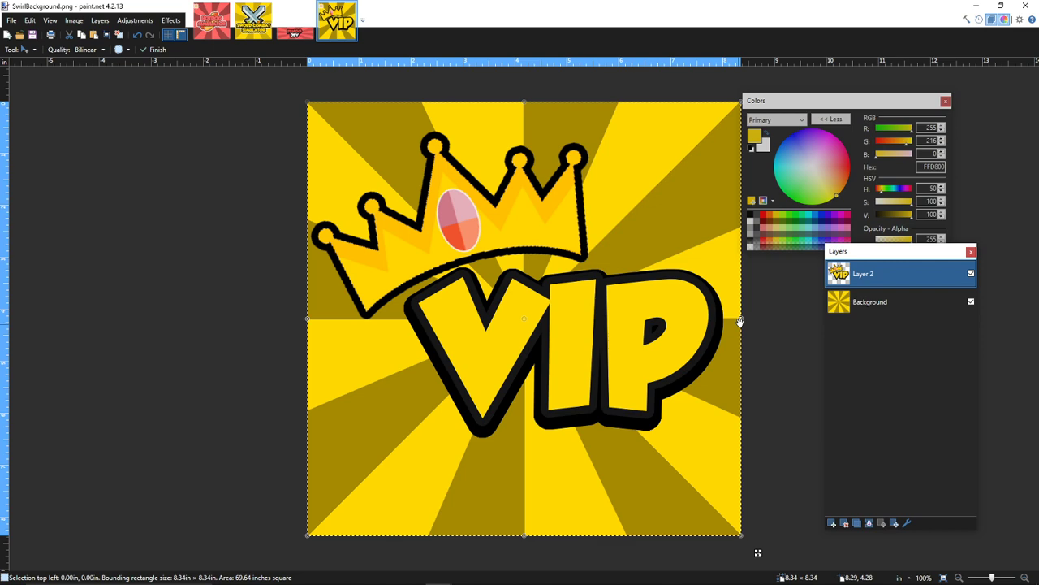
{"action": "left_click_drag", "start_coordinate": [739, 319], "coordinate": [708, 315]}
{"action": "left_click_drag", "start_coordinate": [537, 341], "coordinate": [552, 338]}
{"action": "key", "text": "ctrl+d"}
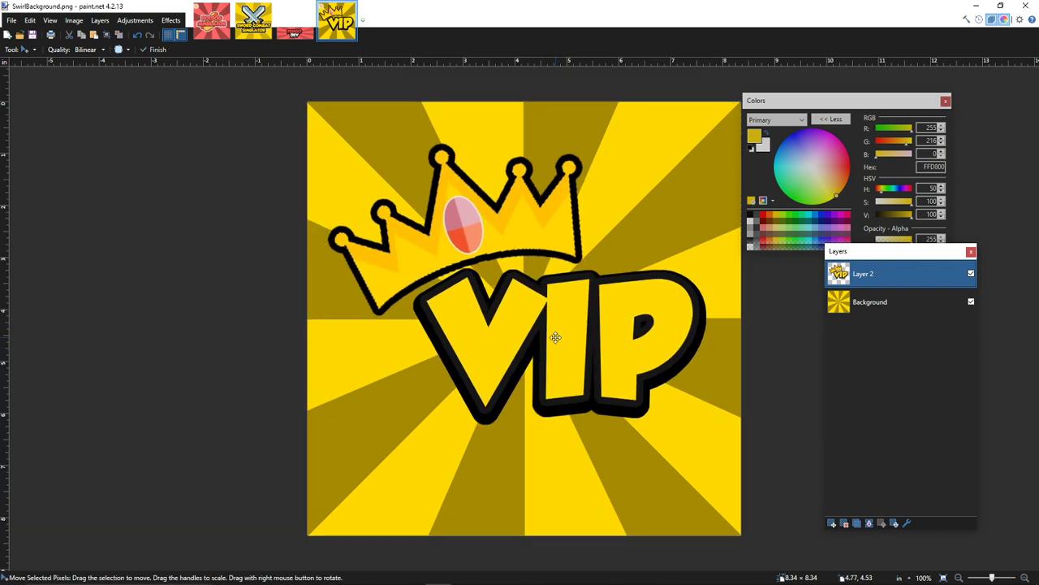